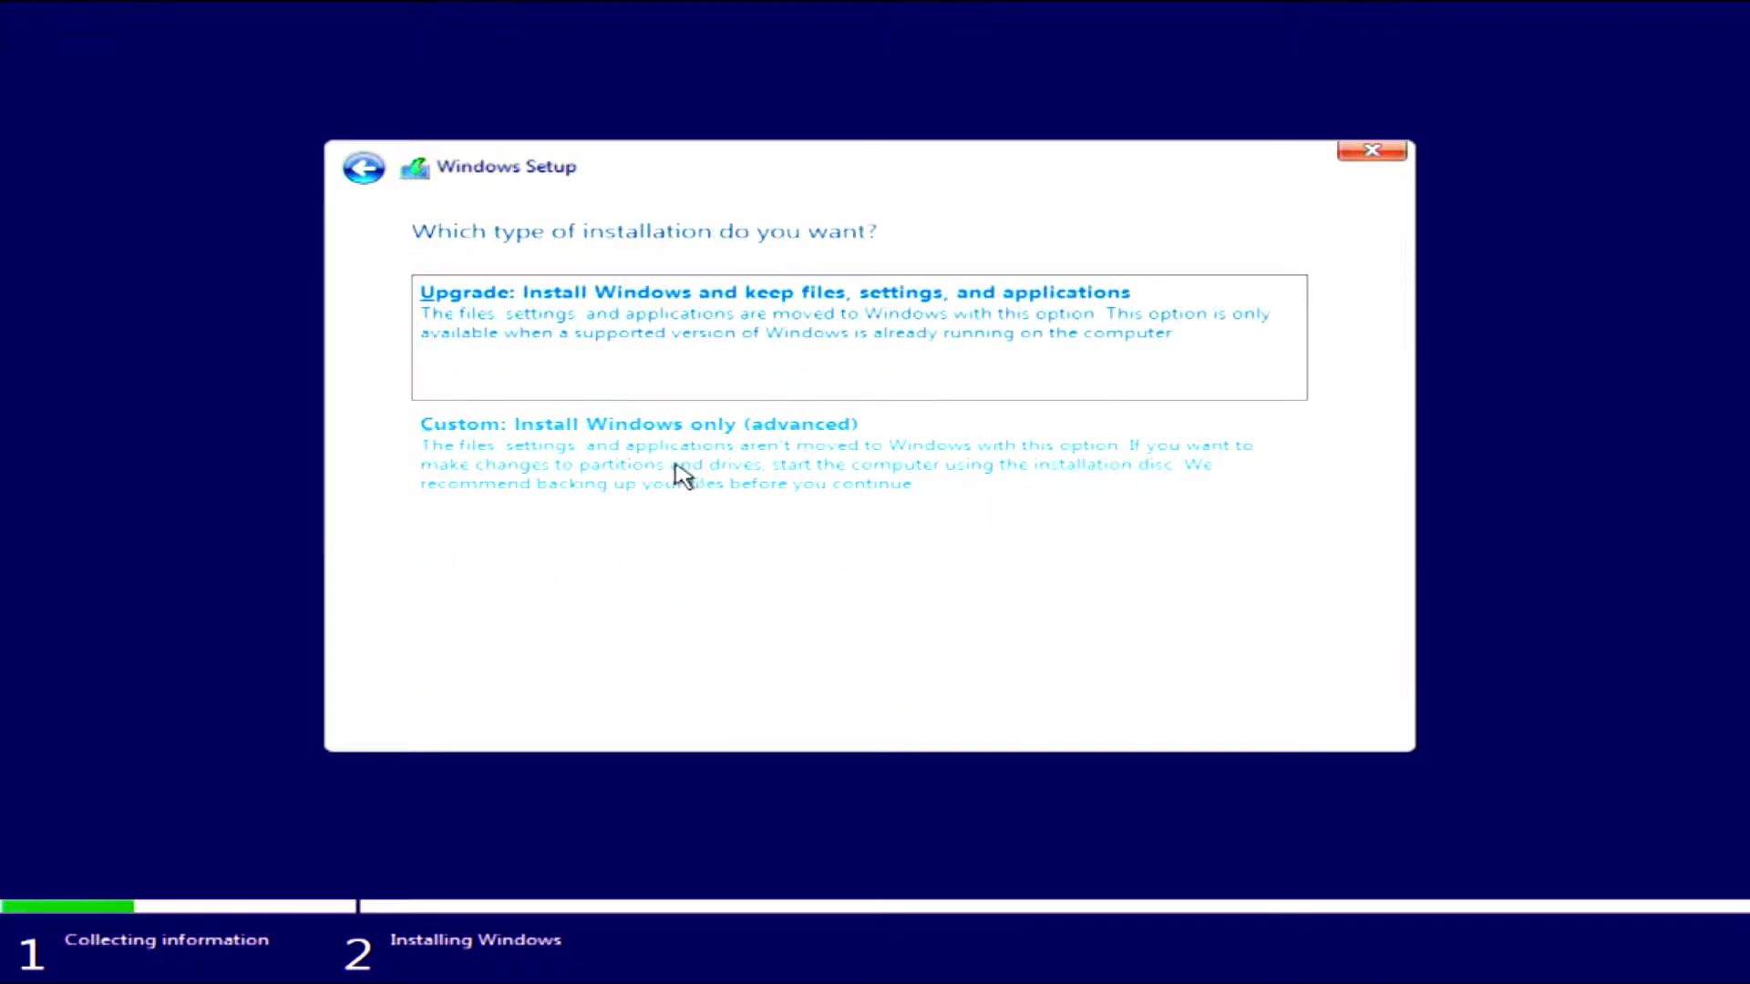
# Step: Choose the custom Windows-only installation and select Drive 0 Partition 2 as the install location
pyautogui.click(675, 475)
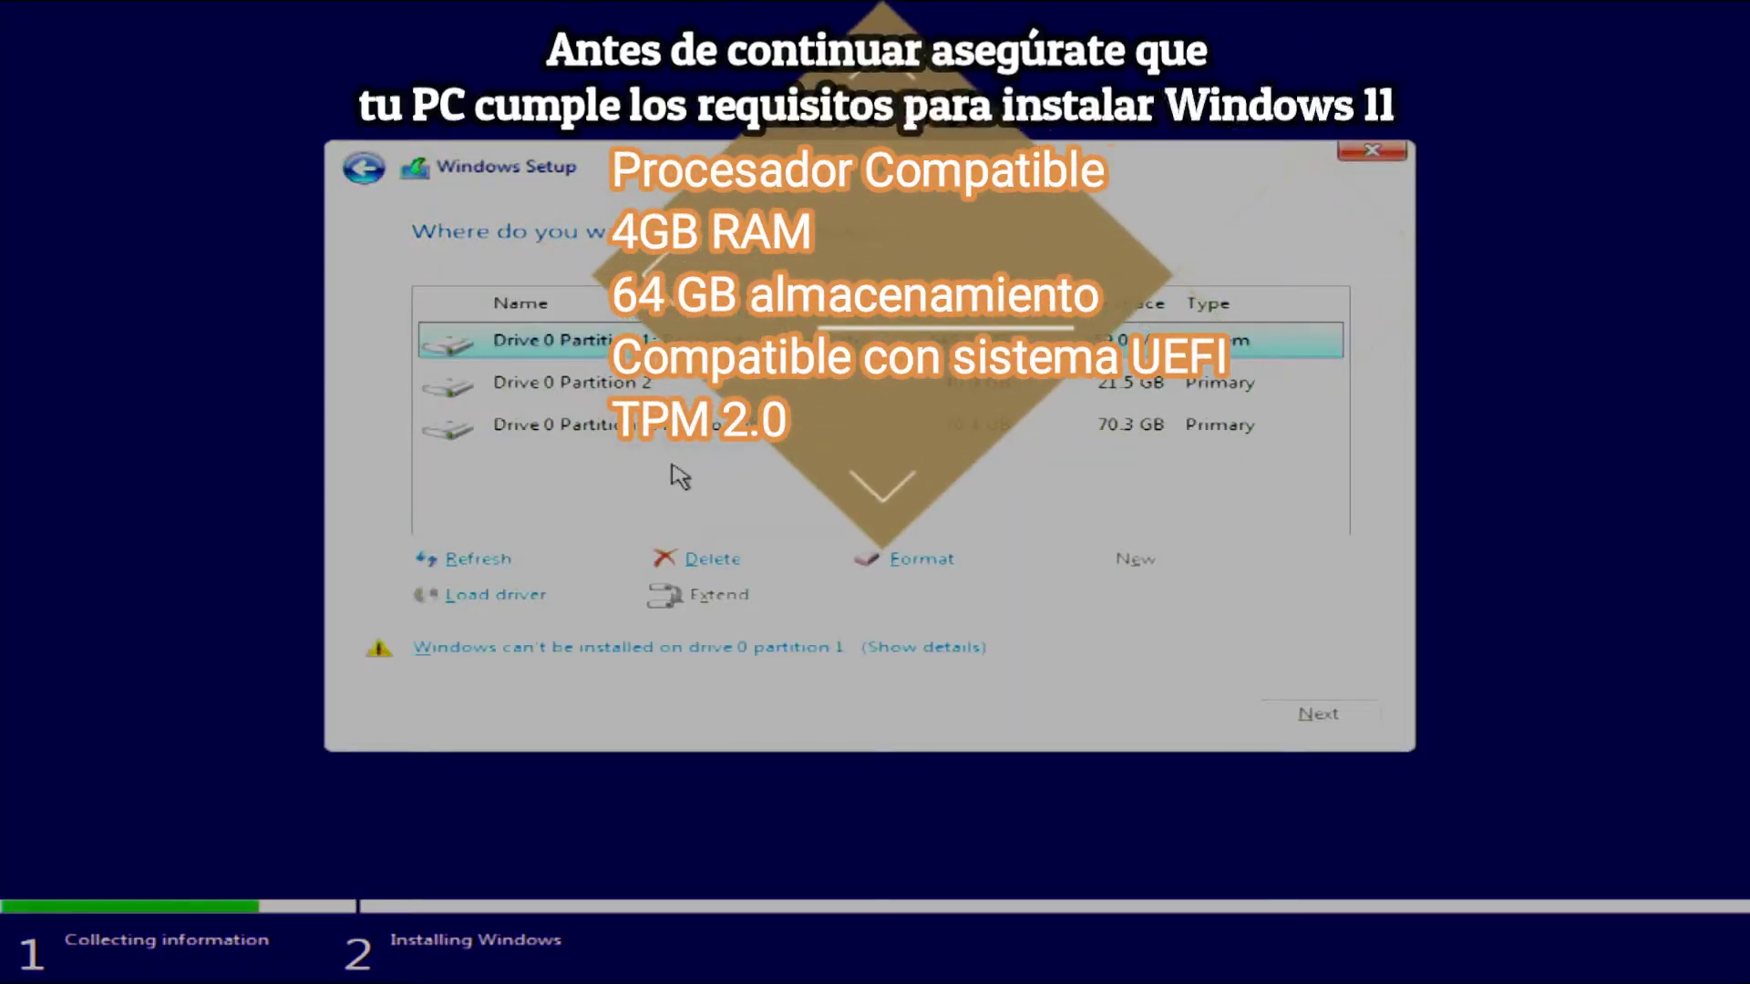
pyautogui.click(553, 382)
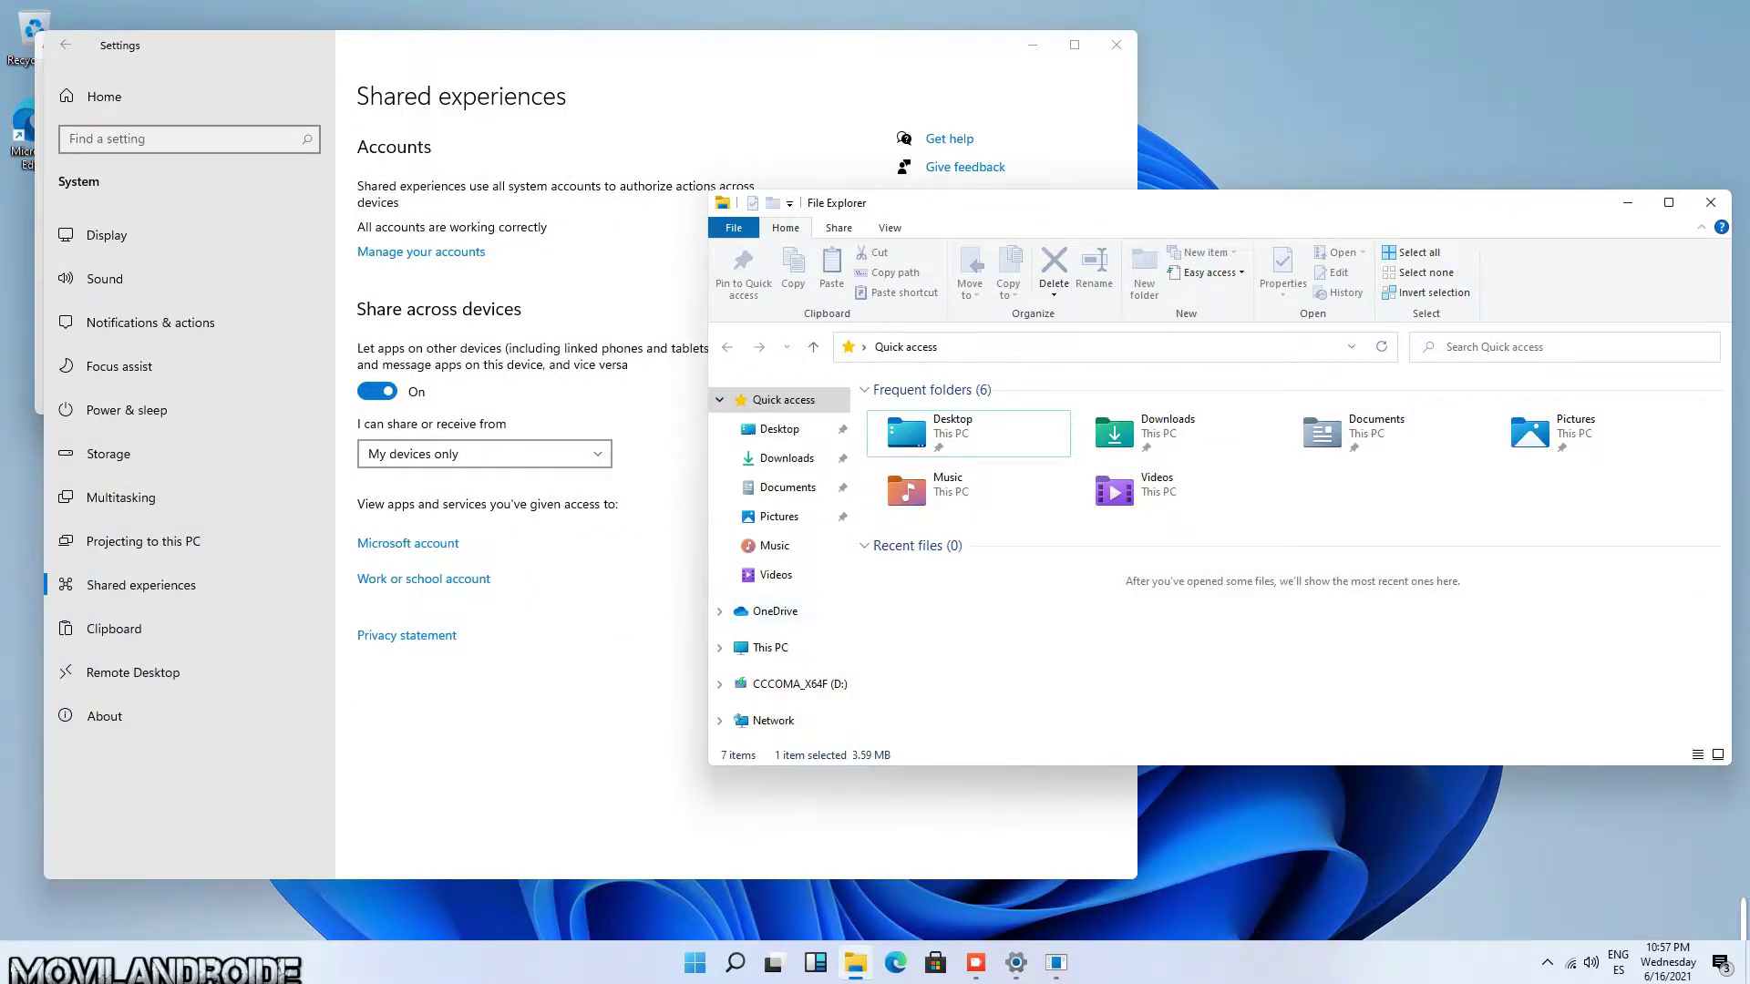
# Step: Check the Windows version with winver and the system information, and look through the Multitasking settings
pyautogui.click(770, 648)
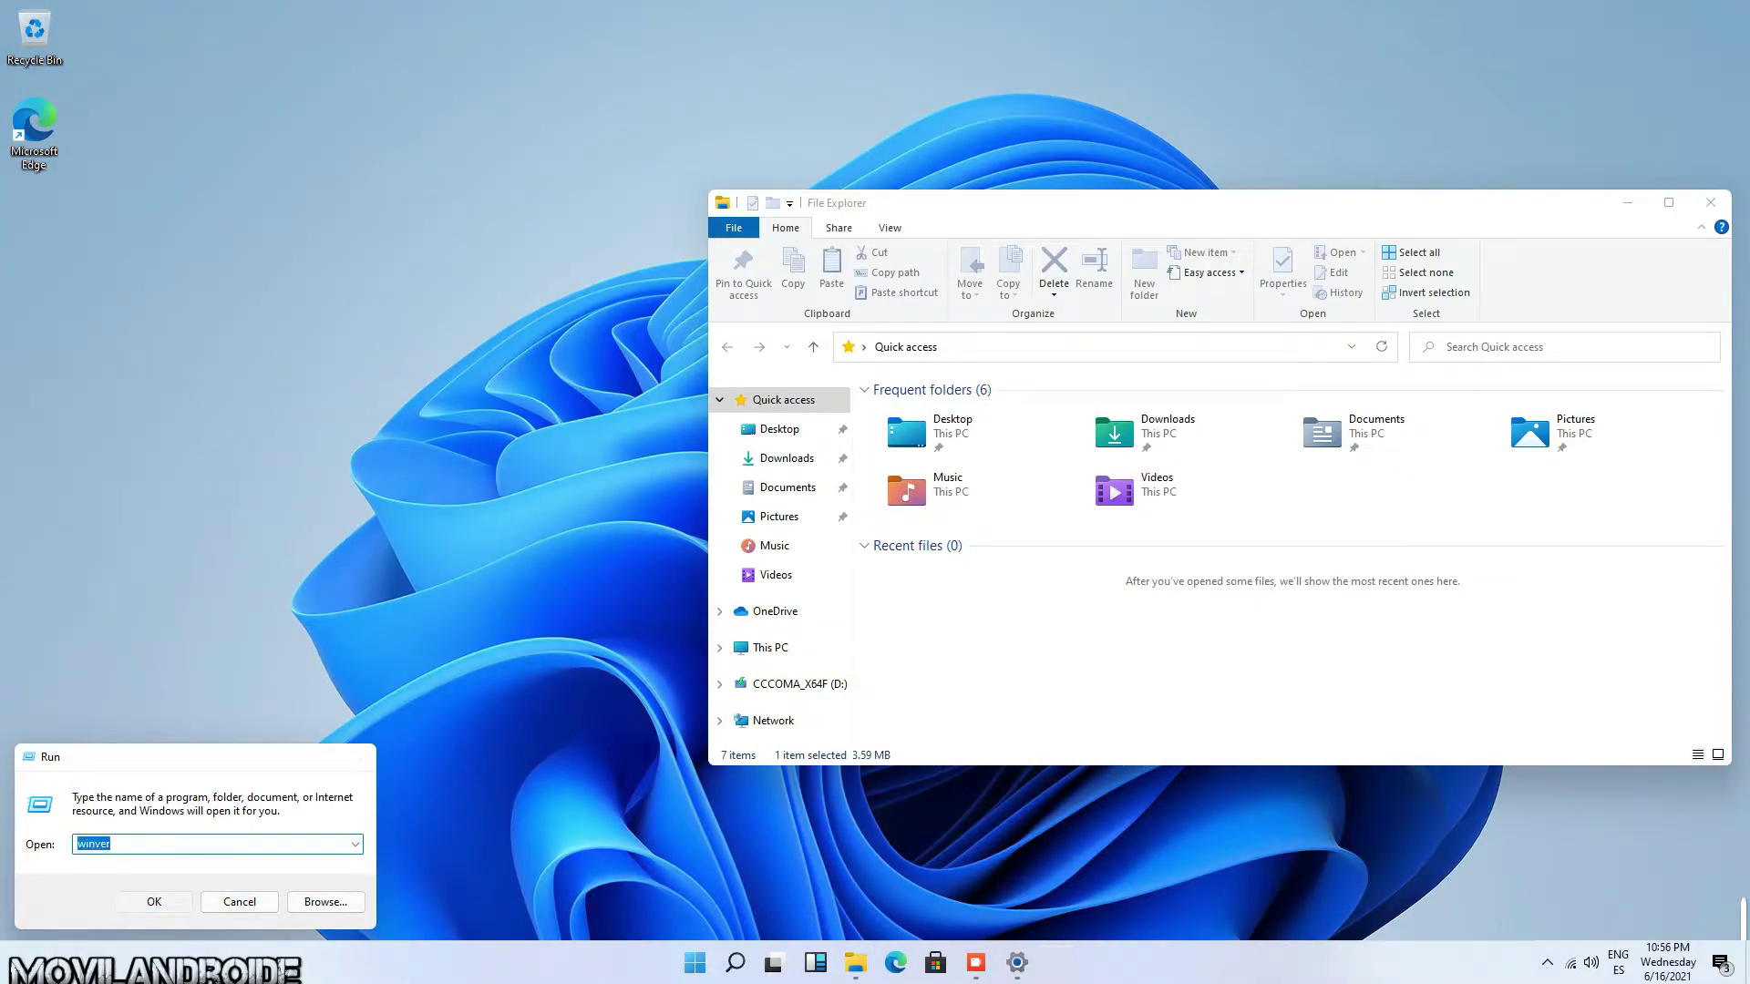
pyautogui.press('Return')
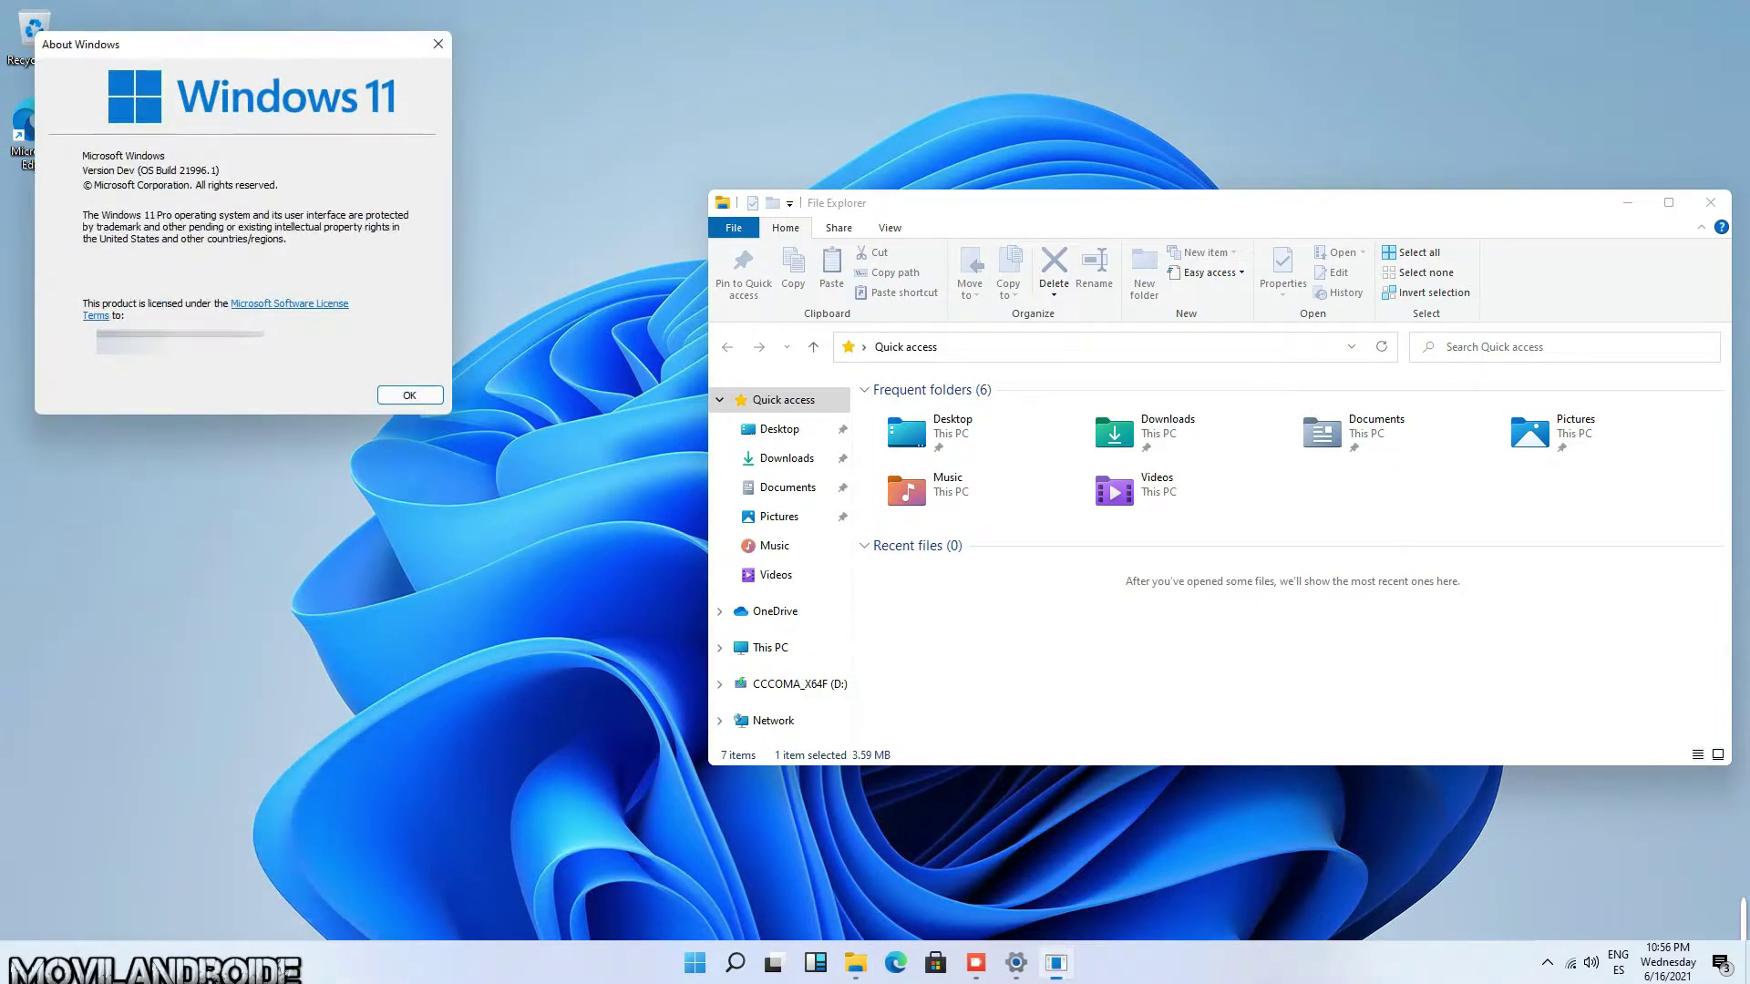
pyautogui.press('super+Pause')
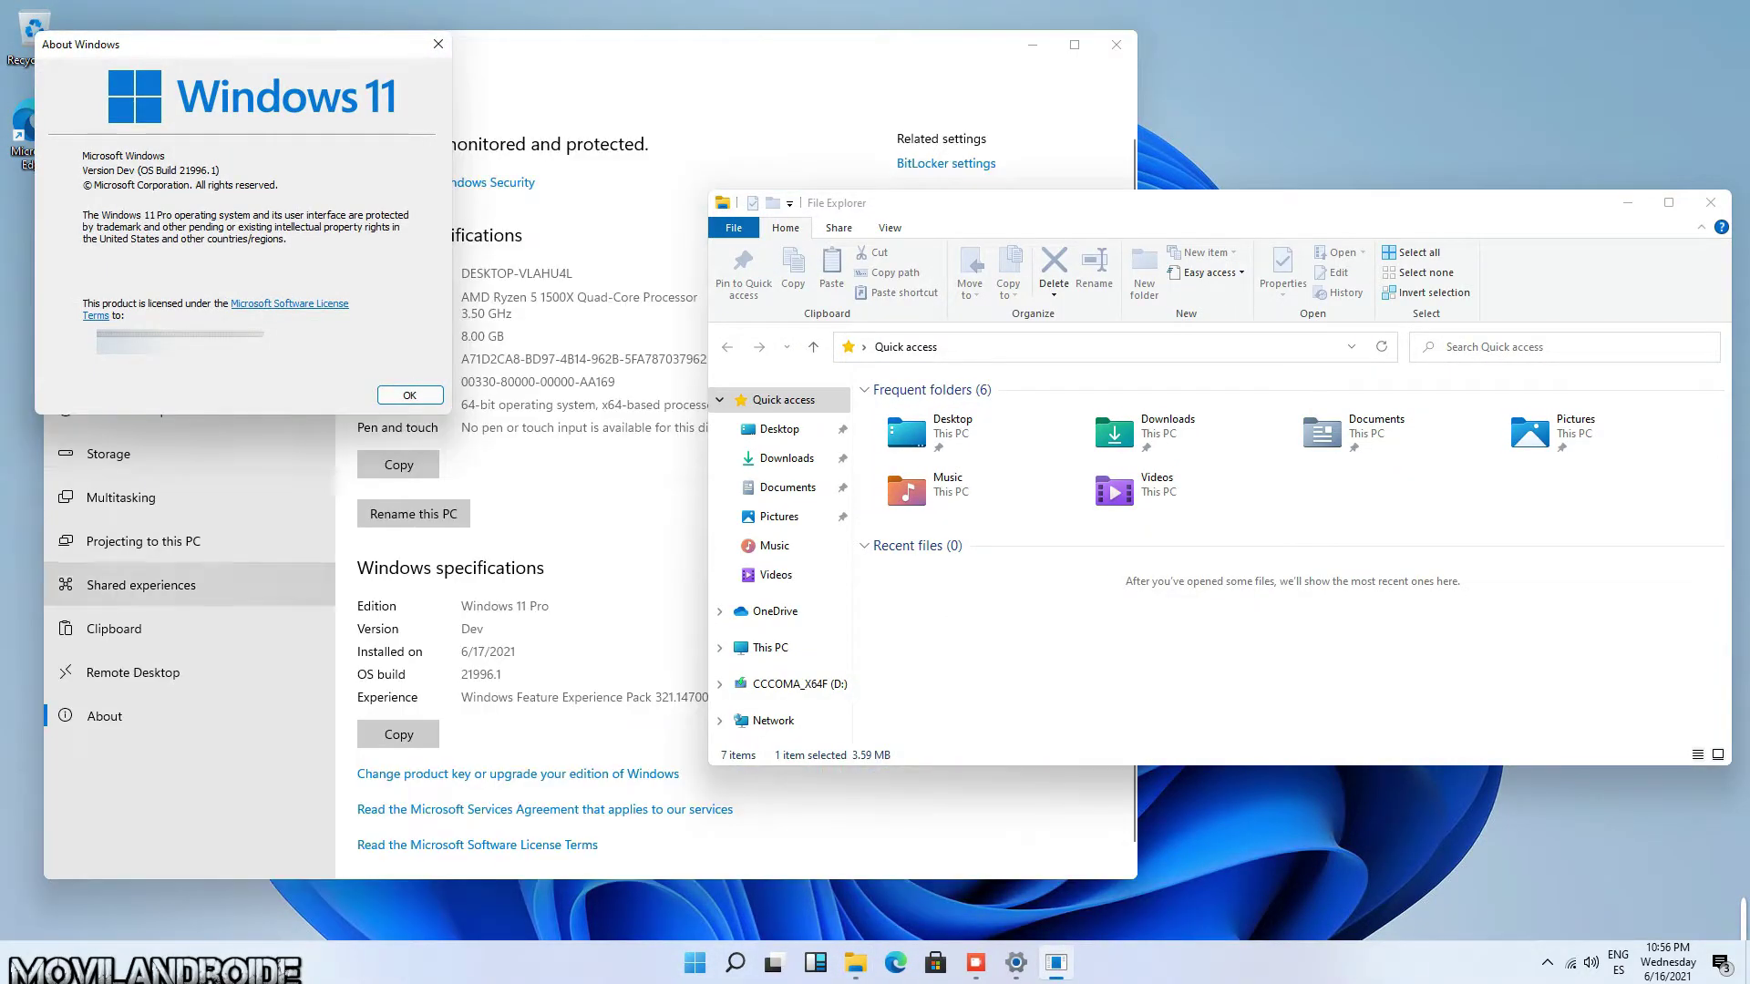
pyautogui.click(120, 497)
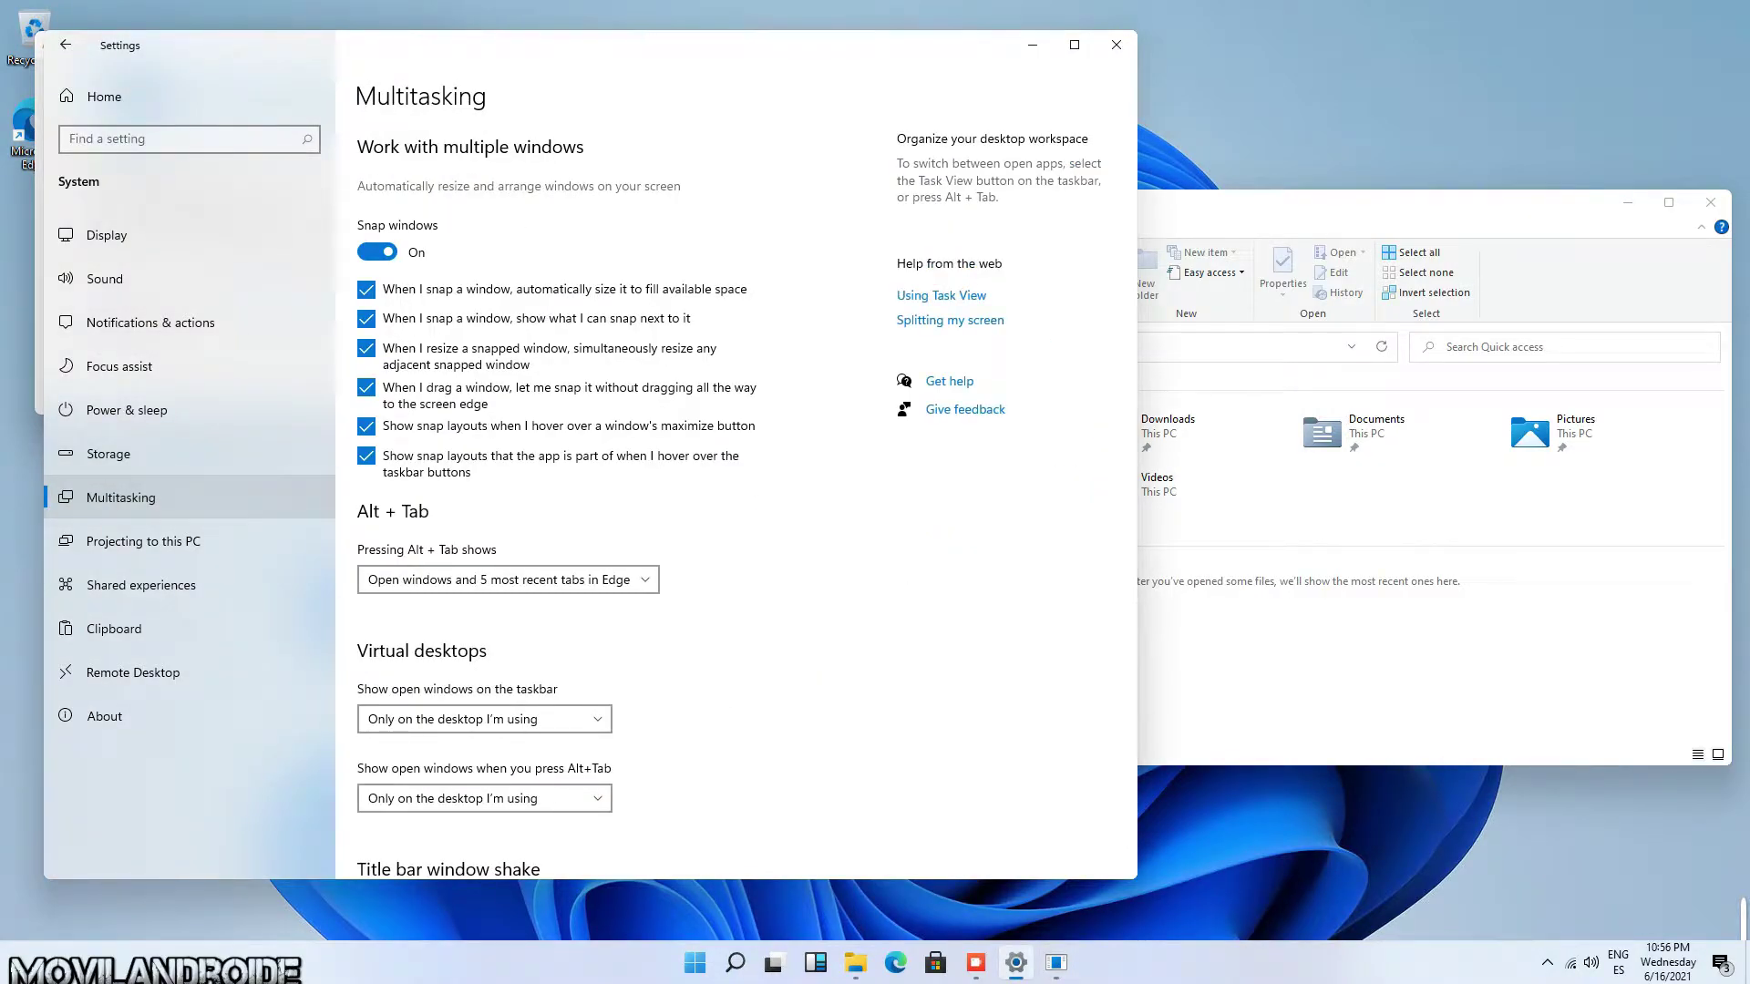
pyautogui.scroll(-2, 729, 506)
pyautogui.scroll(2, 730, 506)
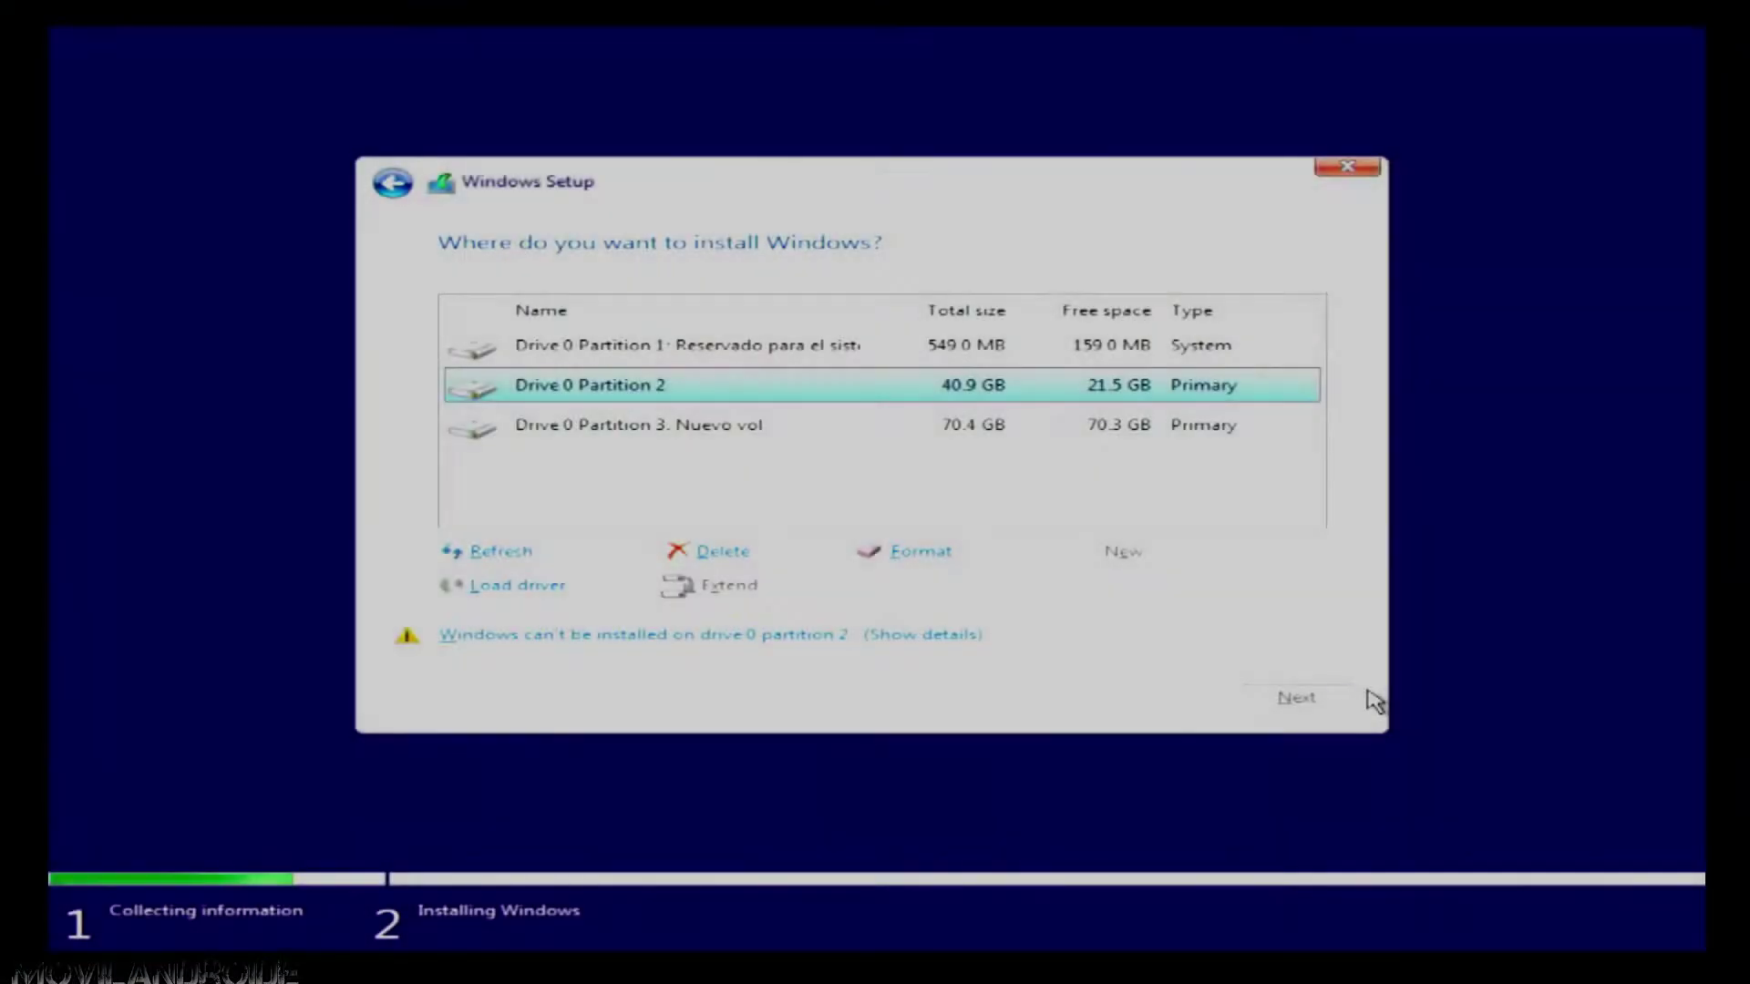
# Step: Select Drive 0 Partition 3, read the details of why Windows can't be installed there, and dismiss the message
pyautogui.click(536, 429)
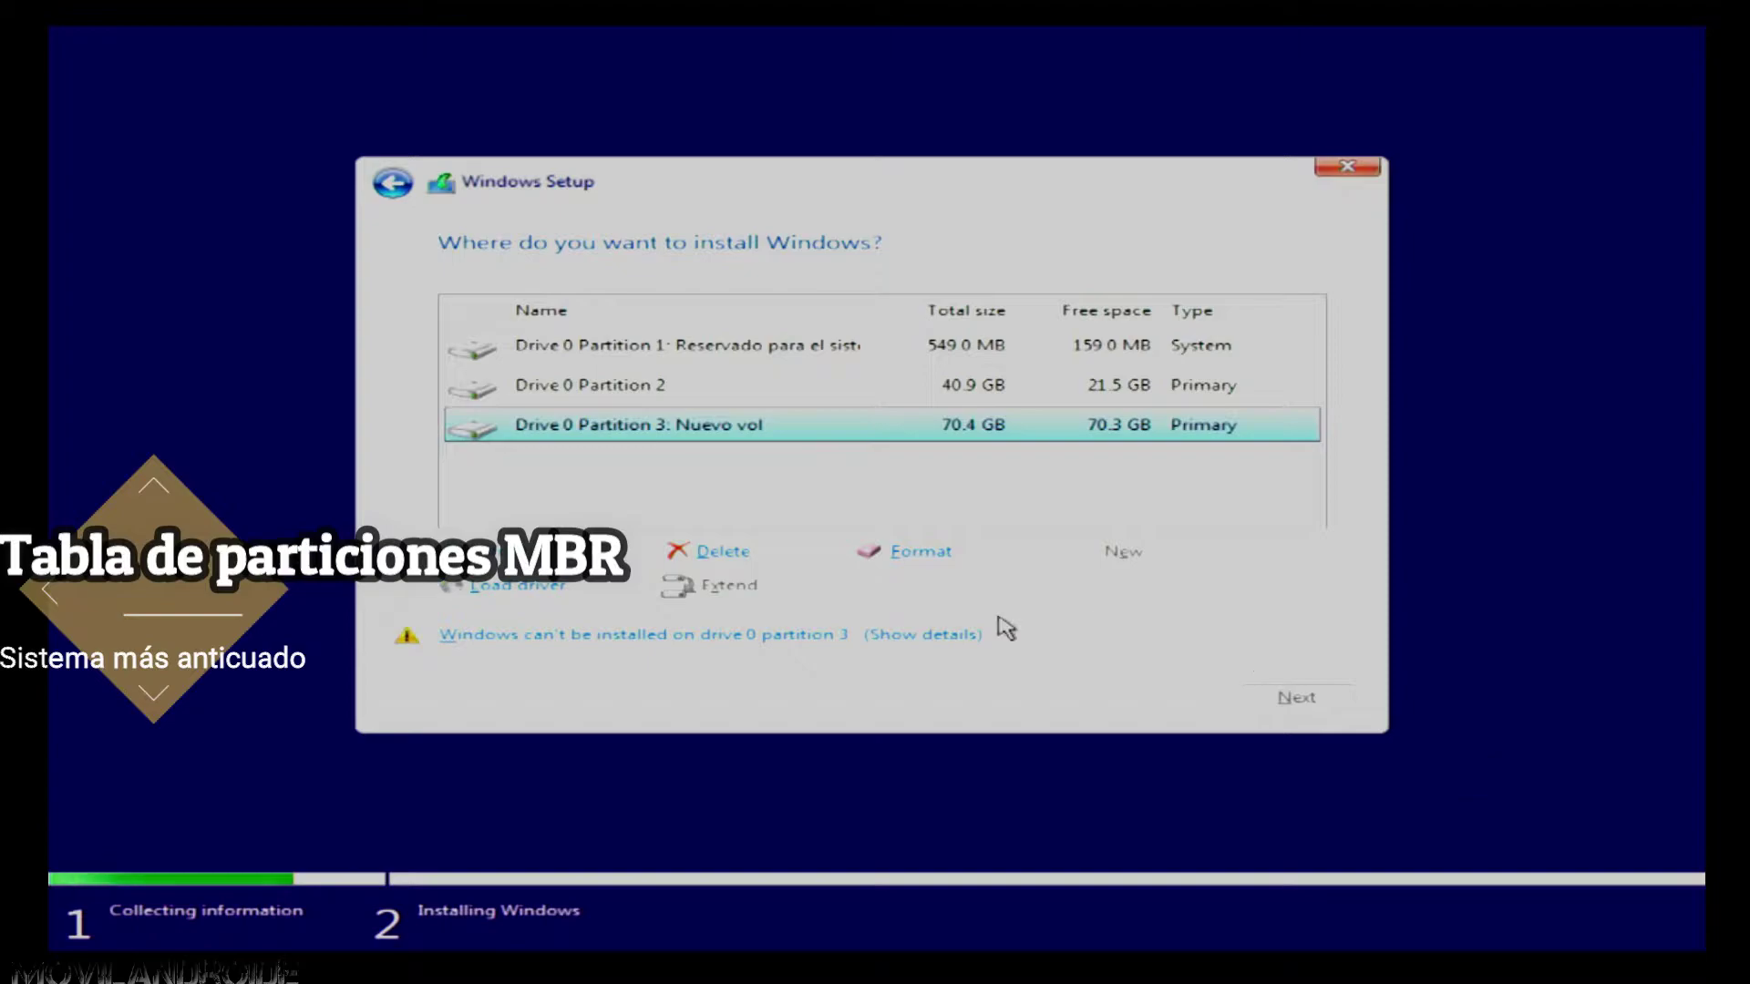
pyautogui.click(888, 638)
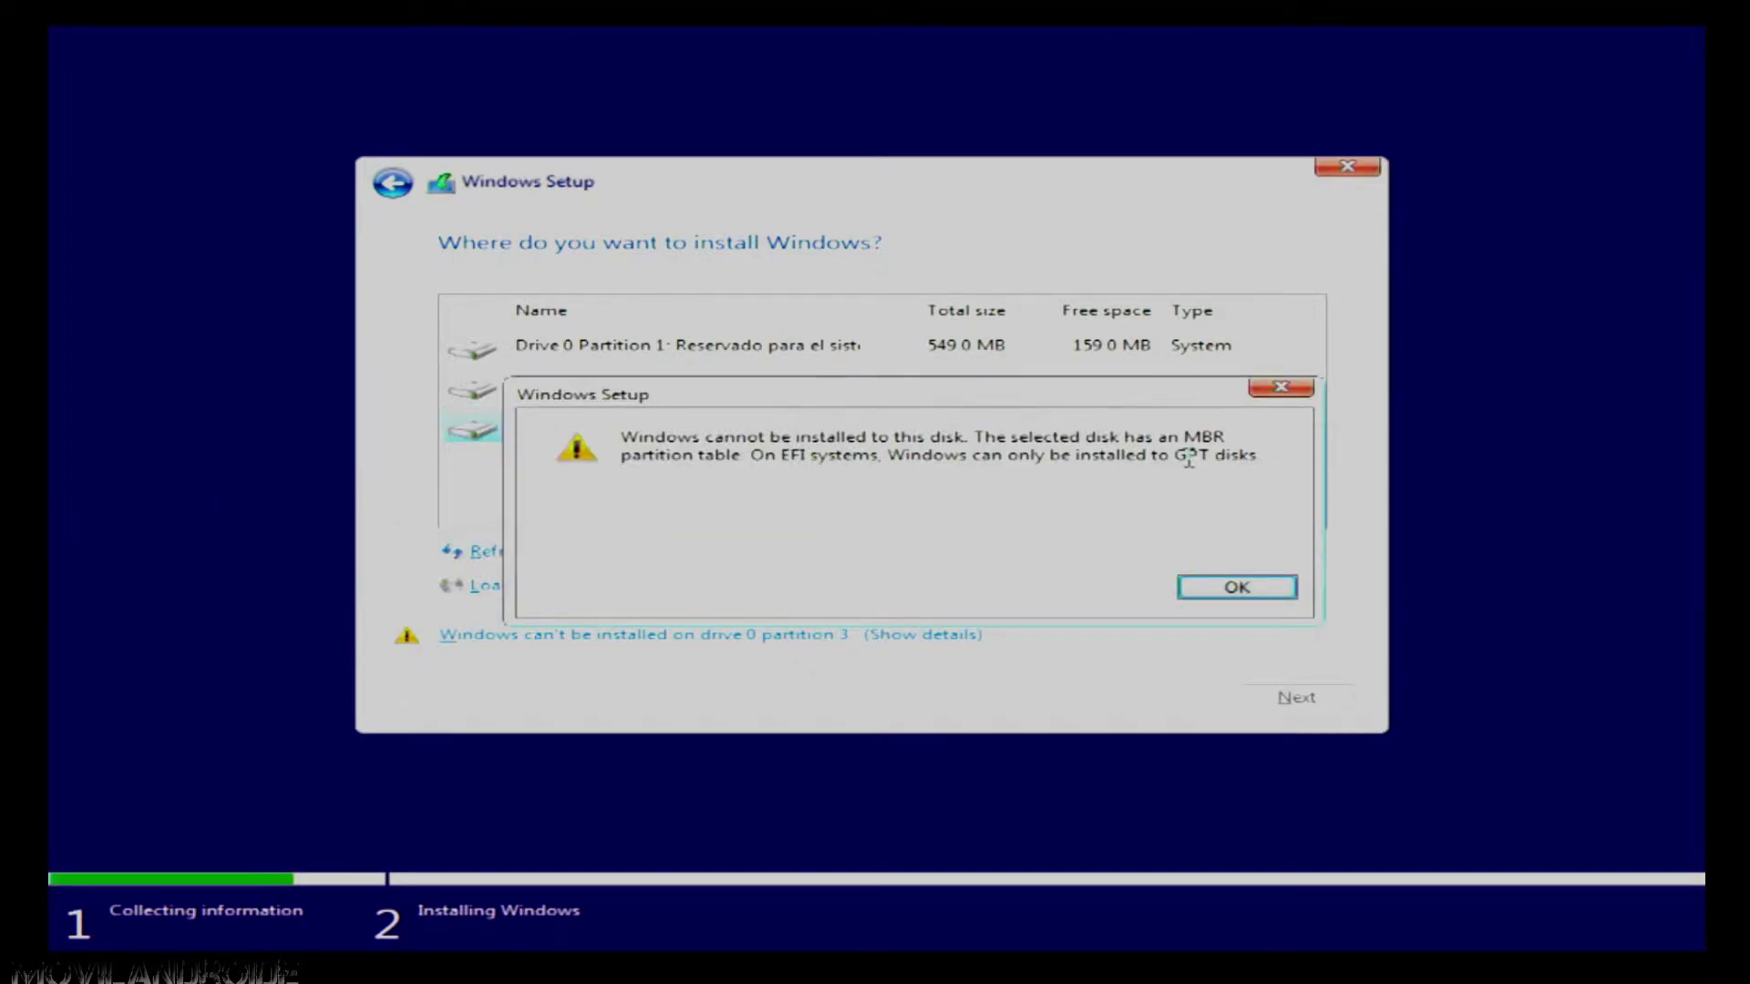
pyautogui.click(1260, 460)
pyautogui.doubleClick(1211, 460)
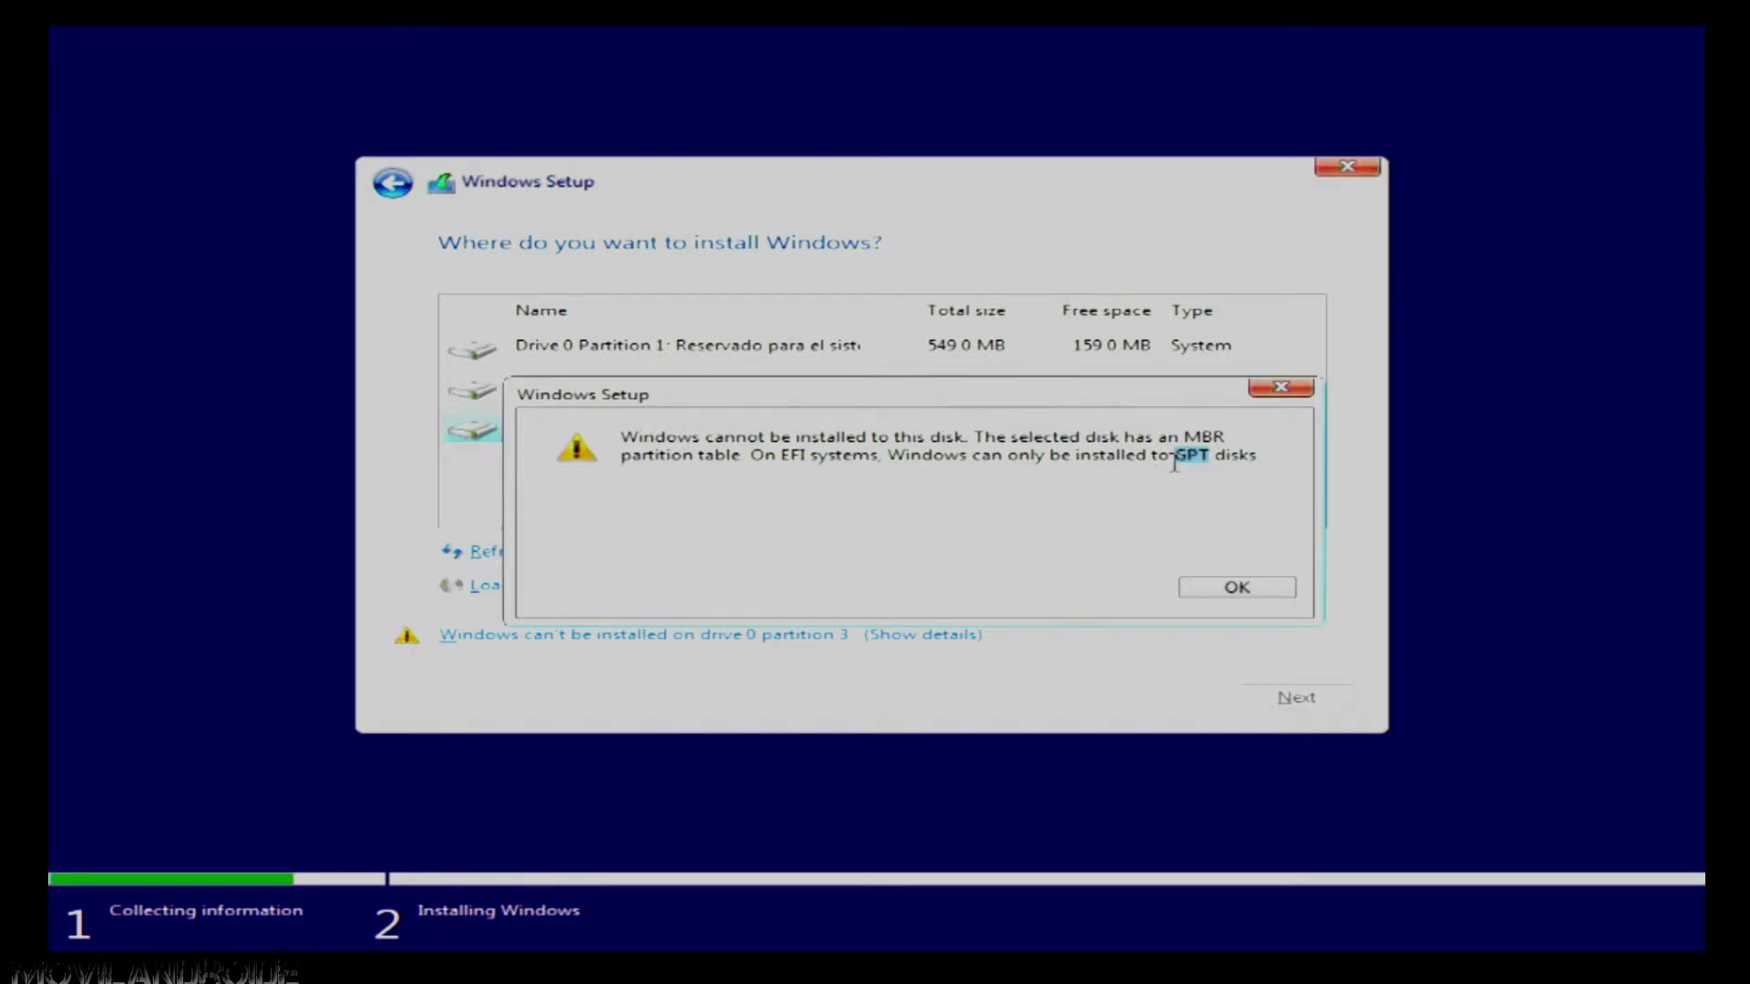
pyautogui.click(1210, 460)
pyautogui.moveTo(1232, 439); pyautogui.dragTo(1181, 439)
pyautogui.click(1271, 428)
pyautogui.click(1290, 398)
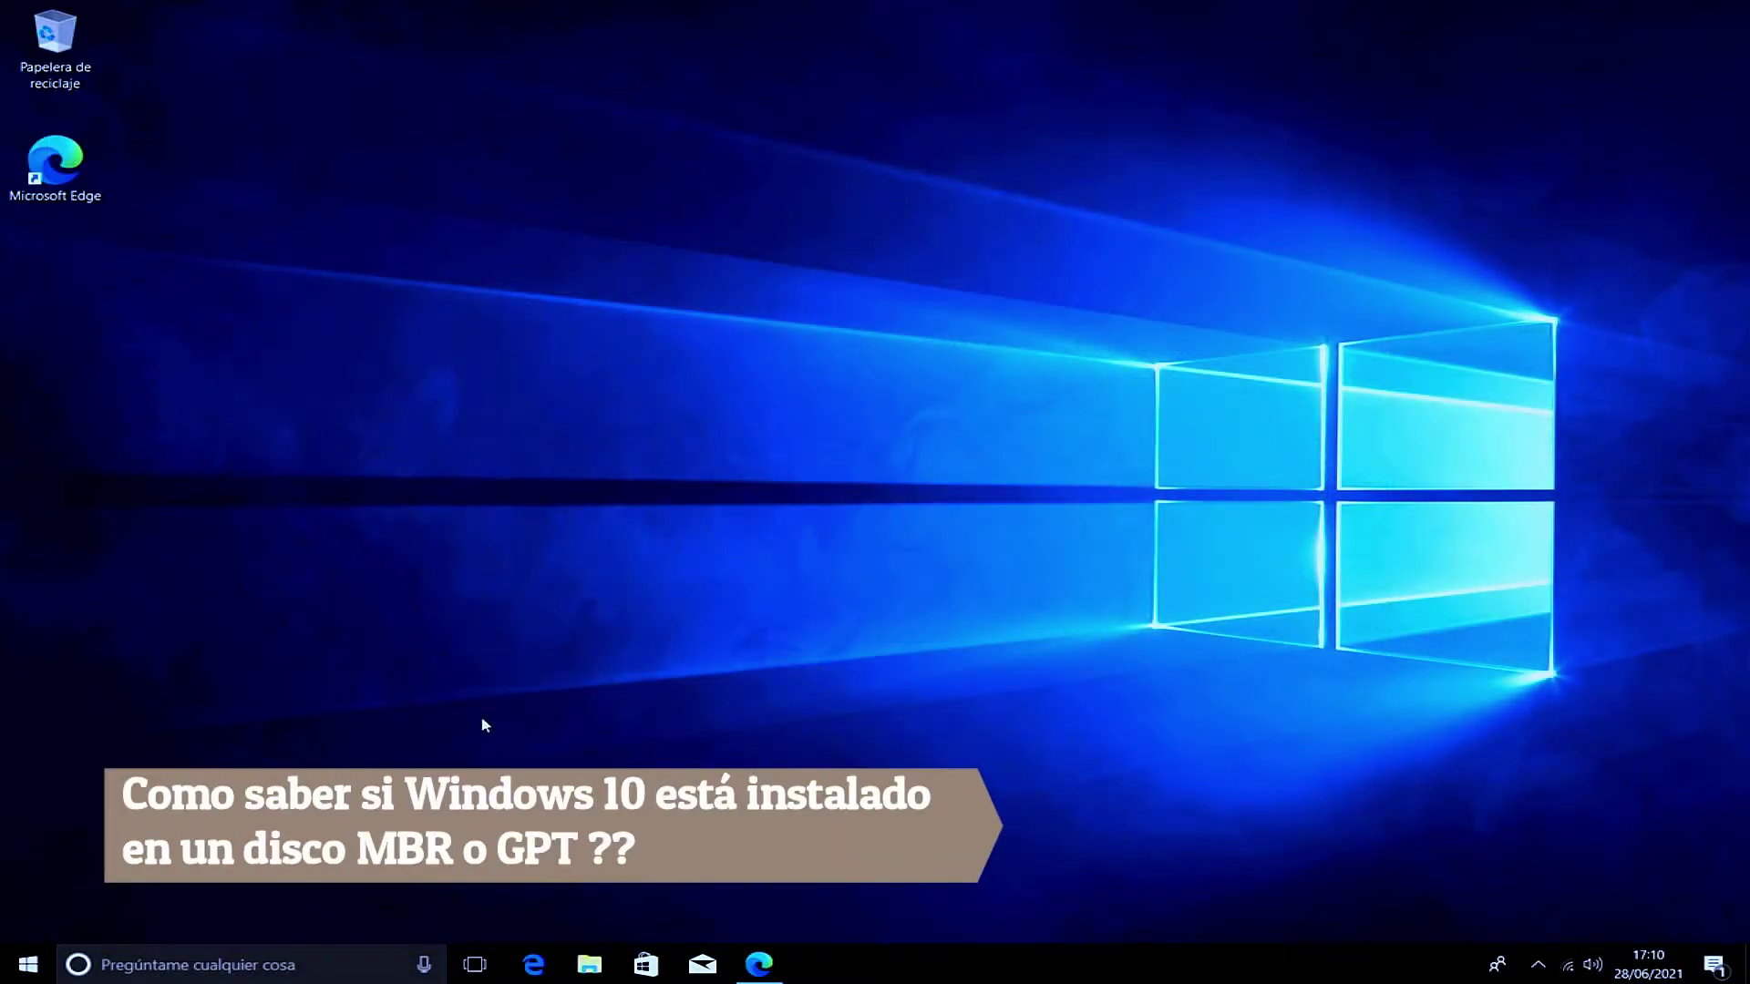
# Step: Open Disk Management in Windows 10 and check whether Disk 0 can be converted to GPT there
pyautogui.rightClick(27, 964)
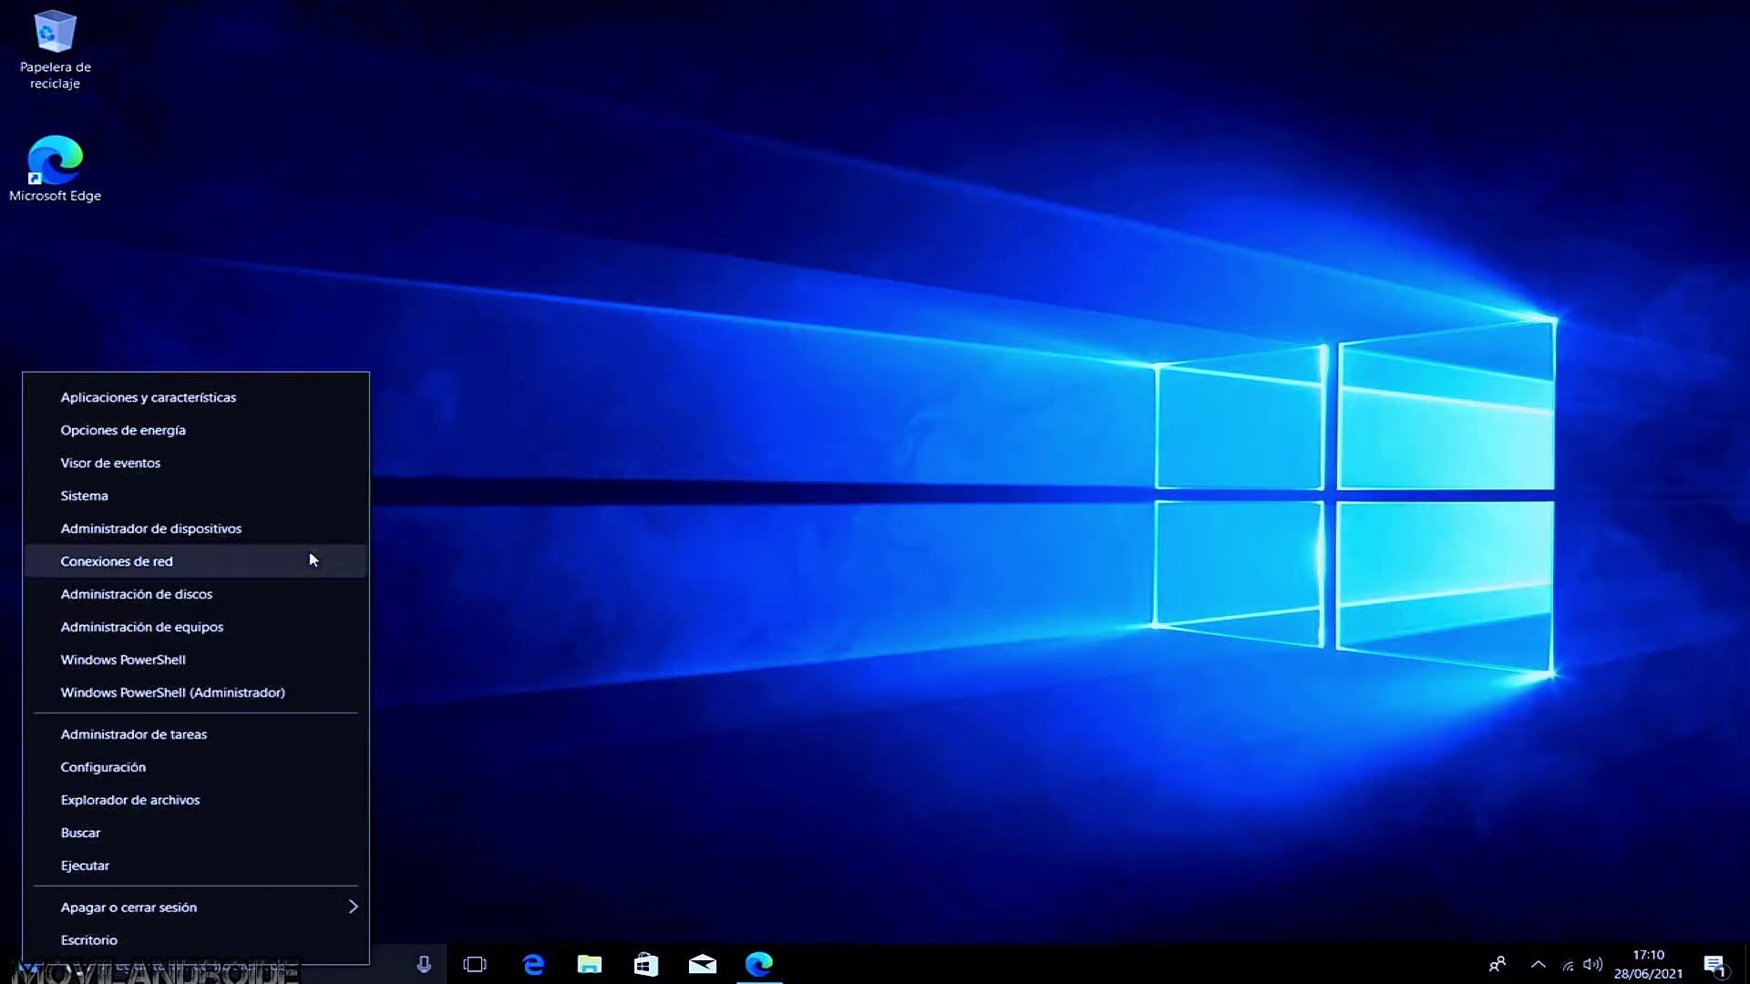
pyautogui.click(186, 595)
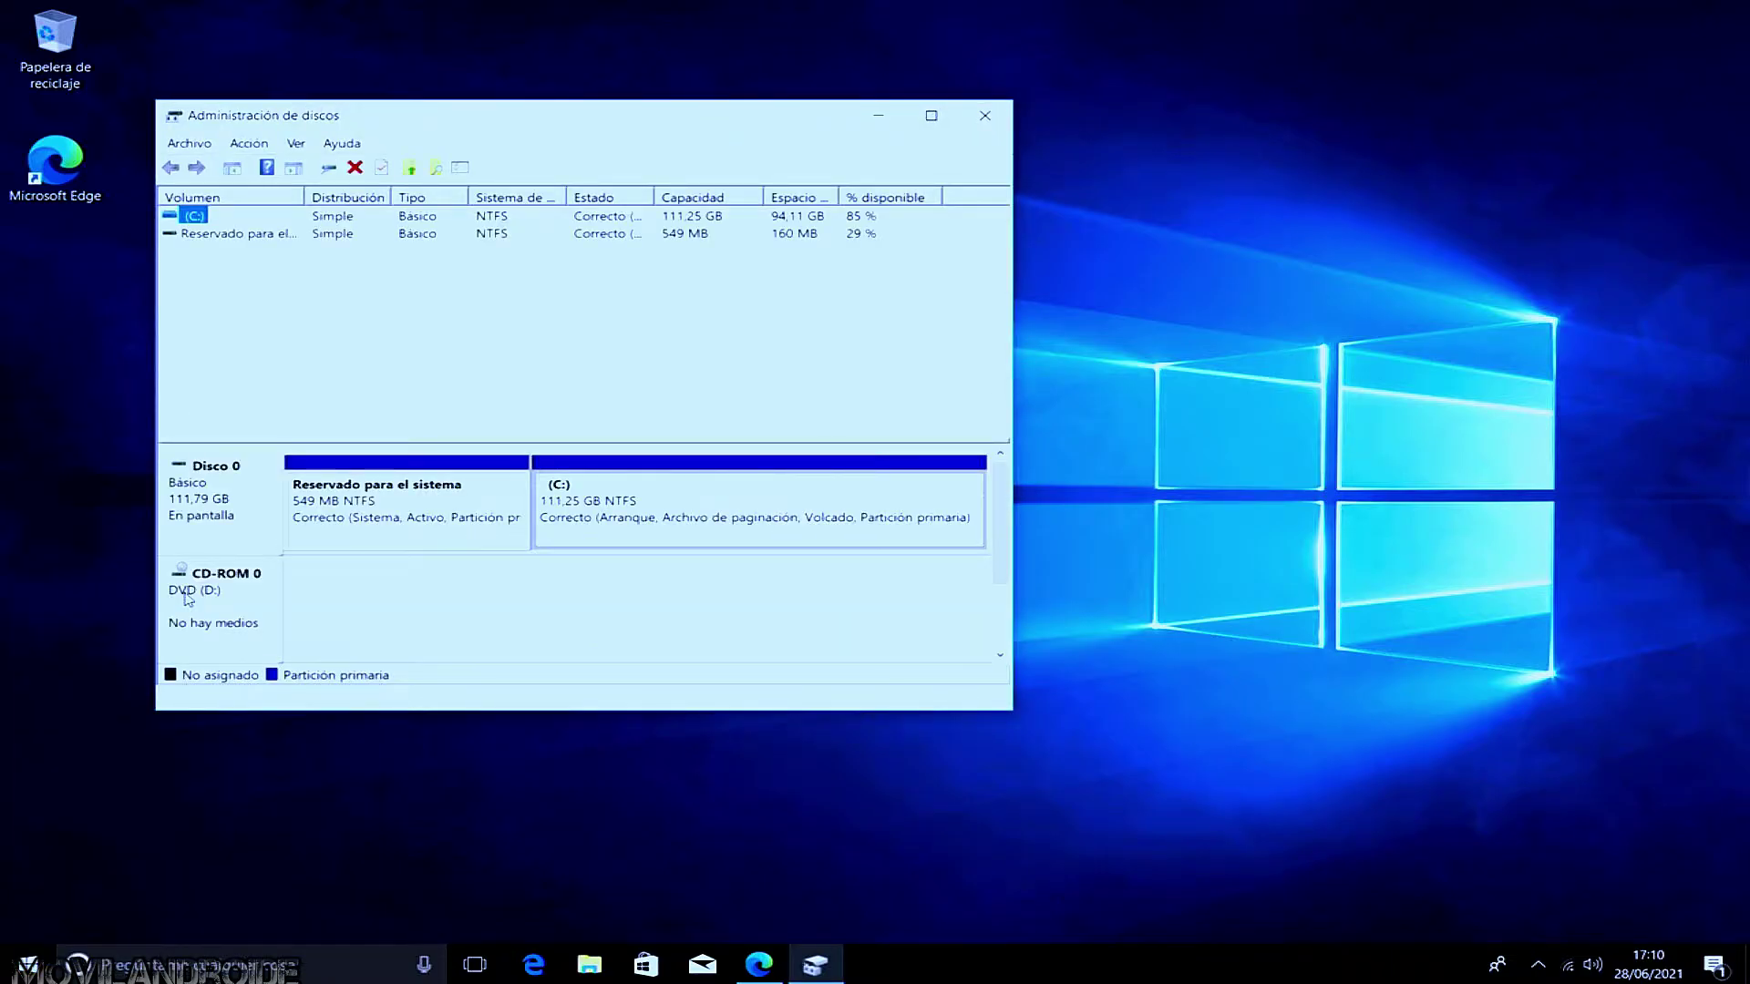
pyautogui.rightClick(212, 504)
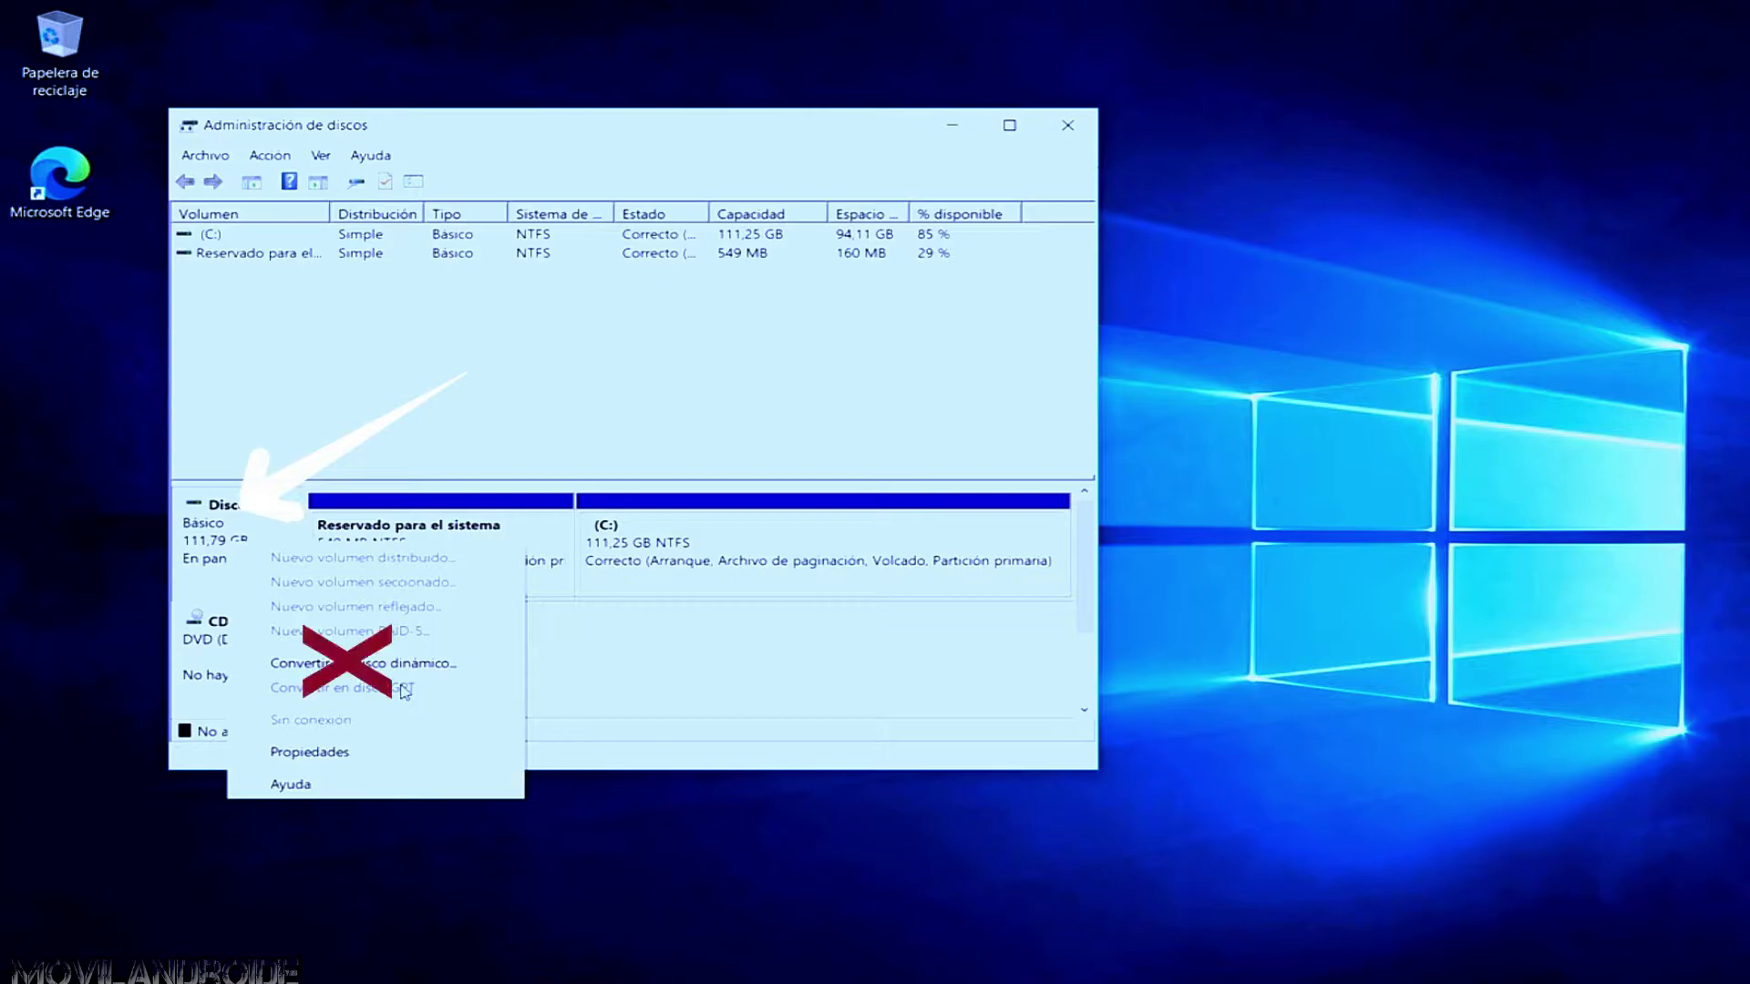
pyautogui.click(469, 146)
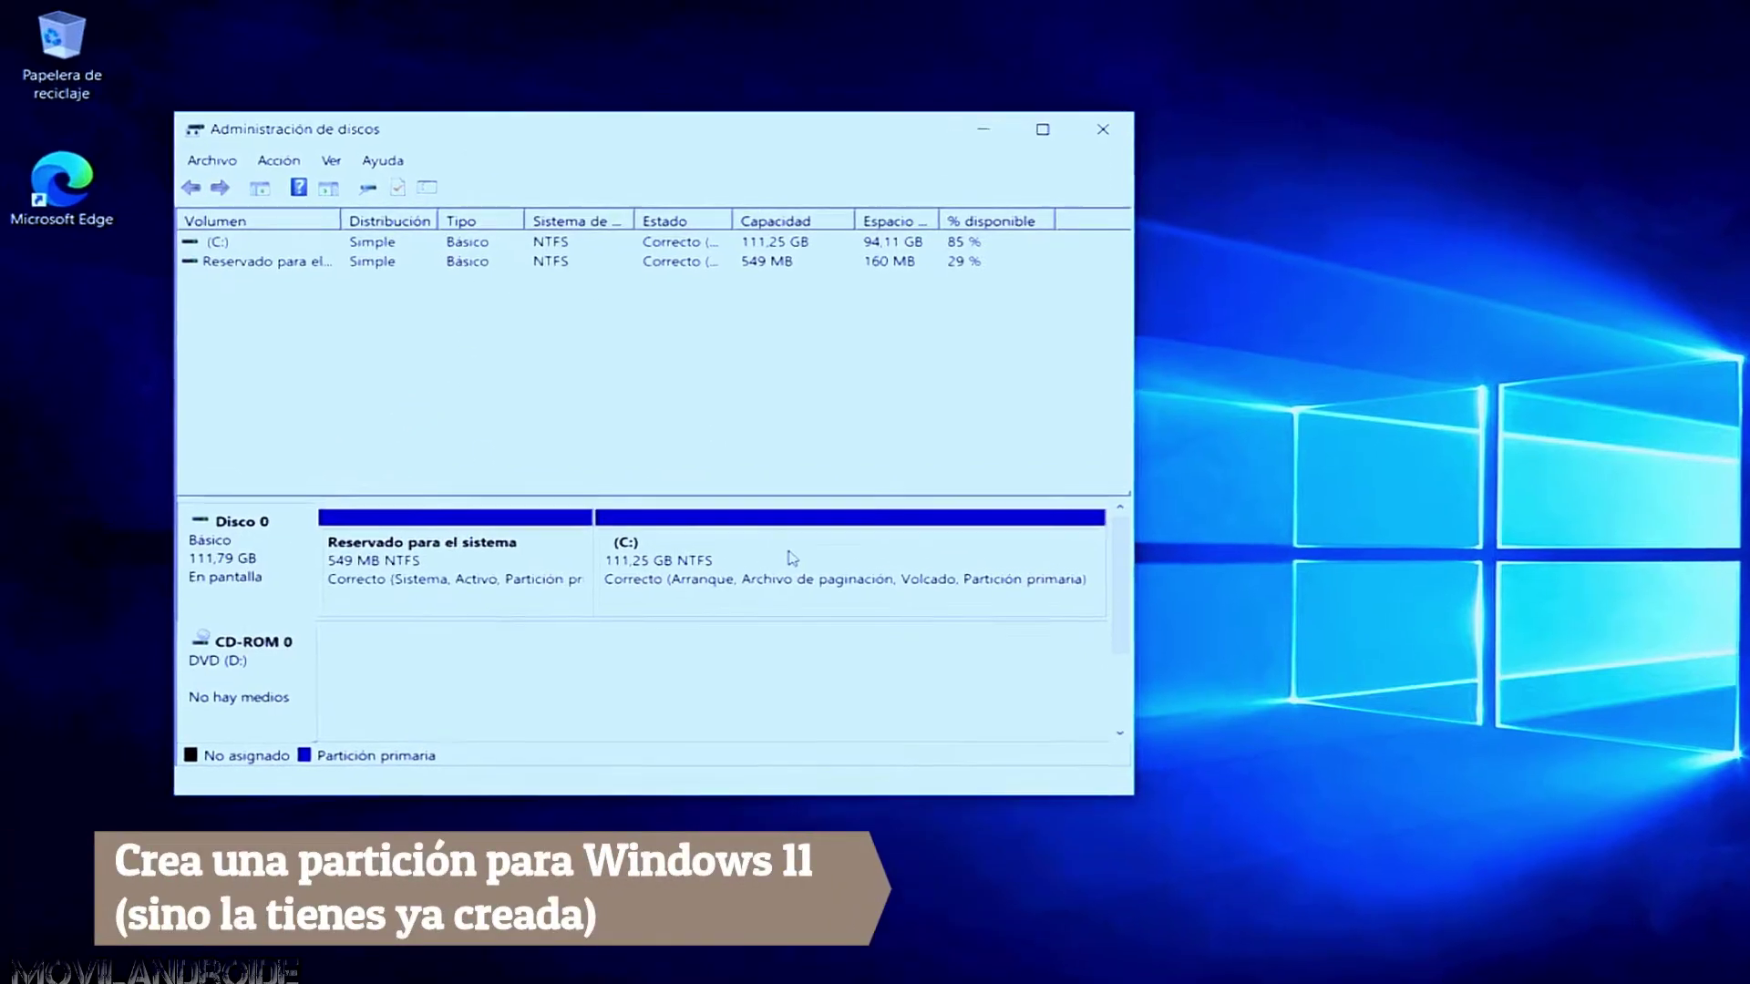
# Step: Shrink the C: volume by 72363 MB to free space for Windows 11
pyautogui.rightClick(767, 540)
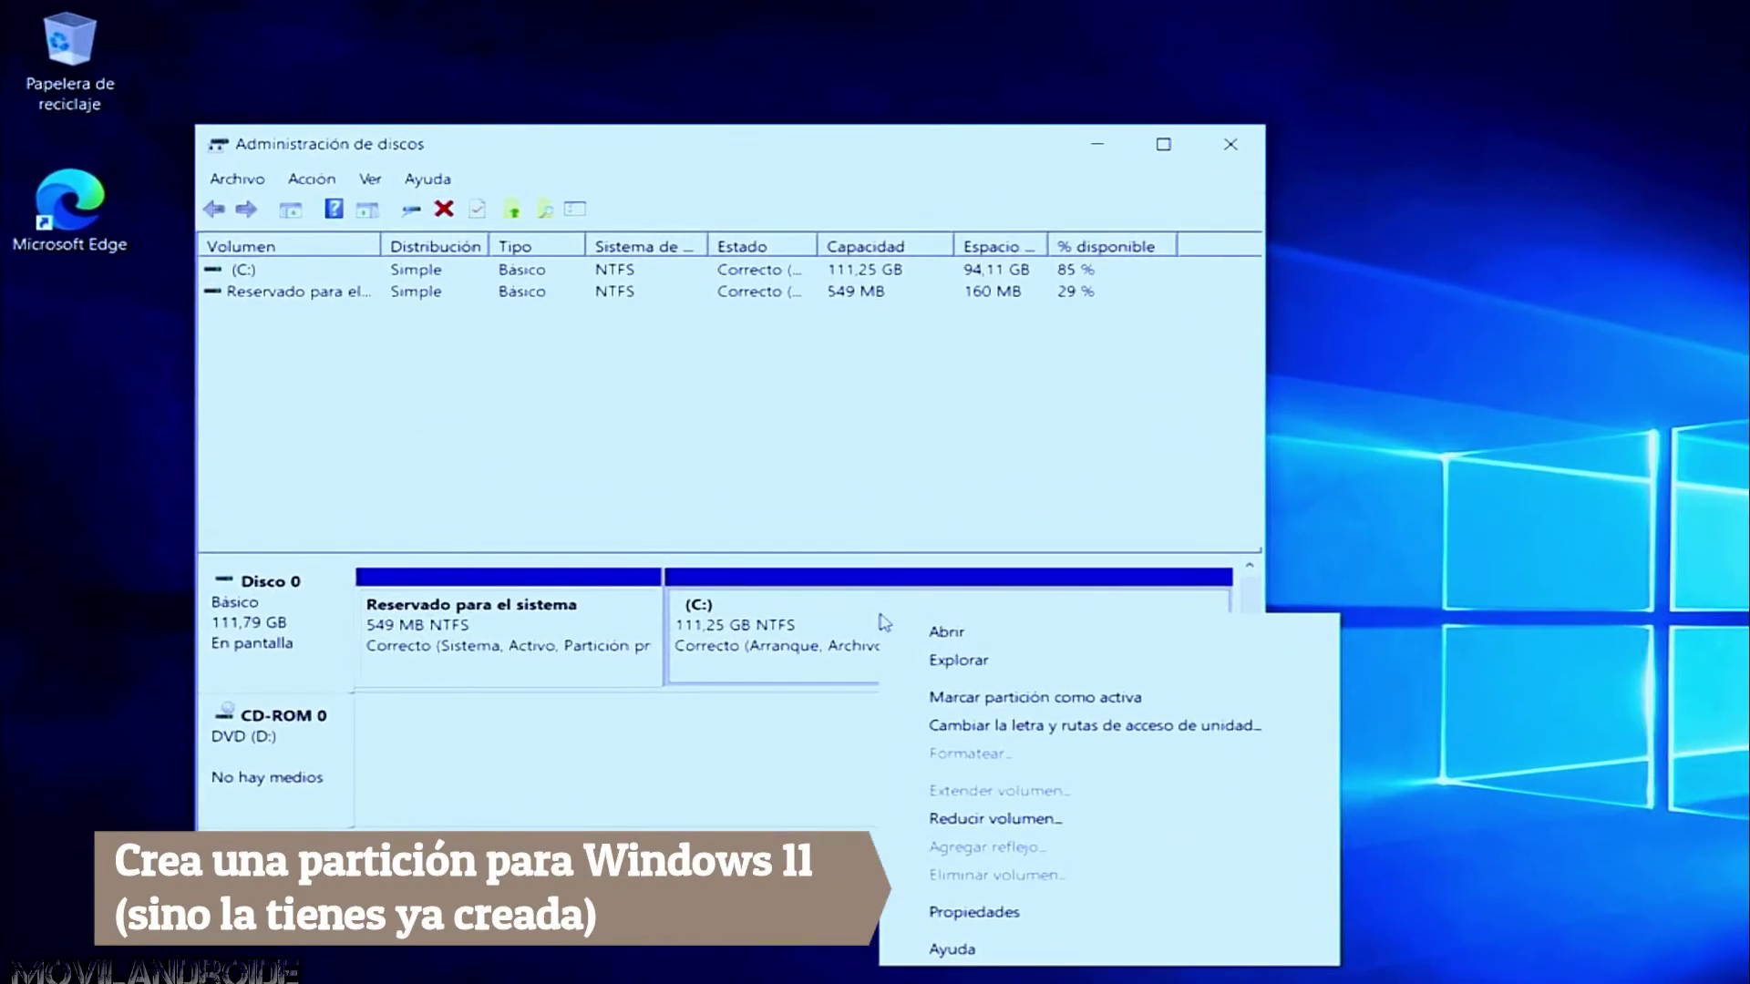
pyautogui.click(989, 818)
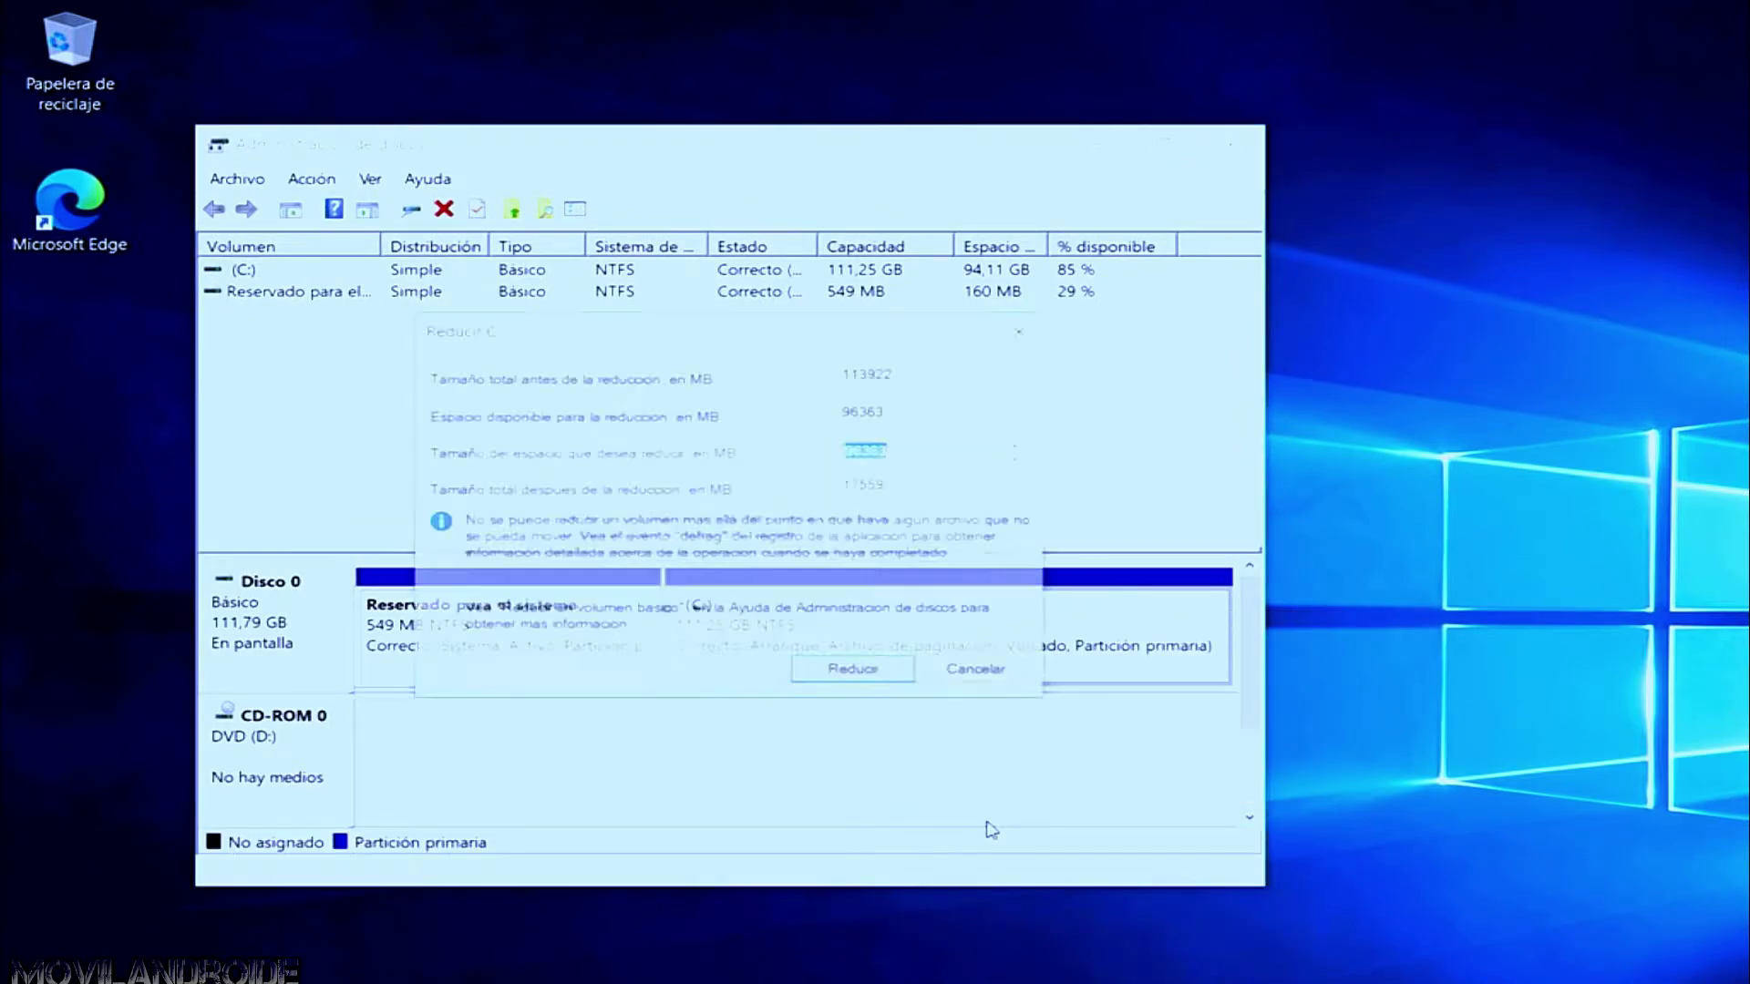
pyautogui.click(868, 453)
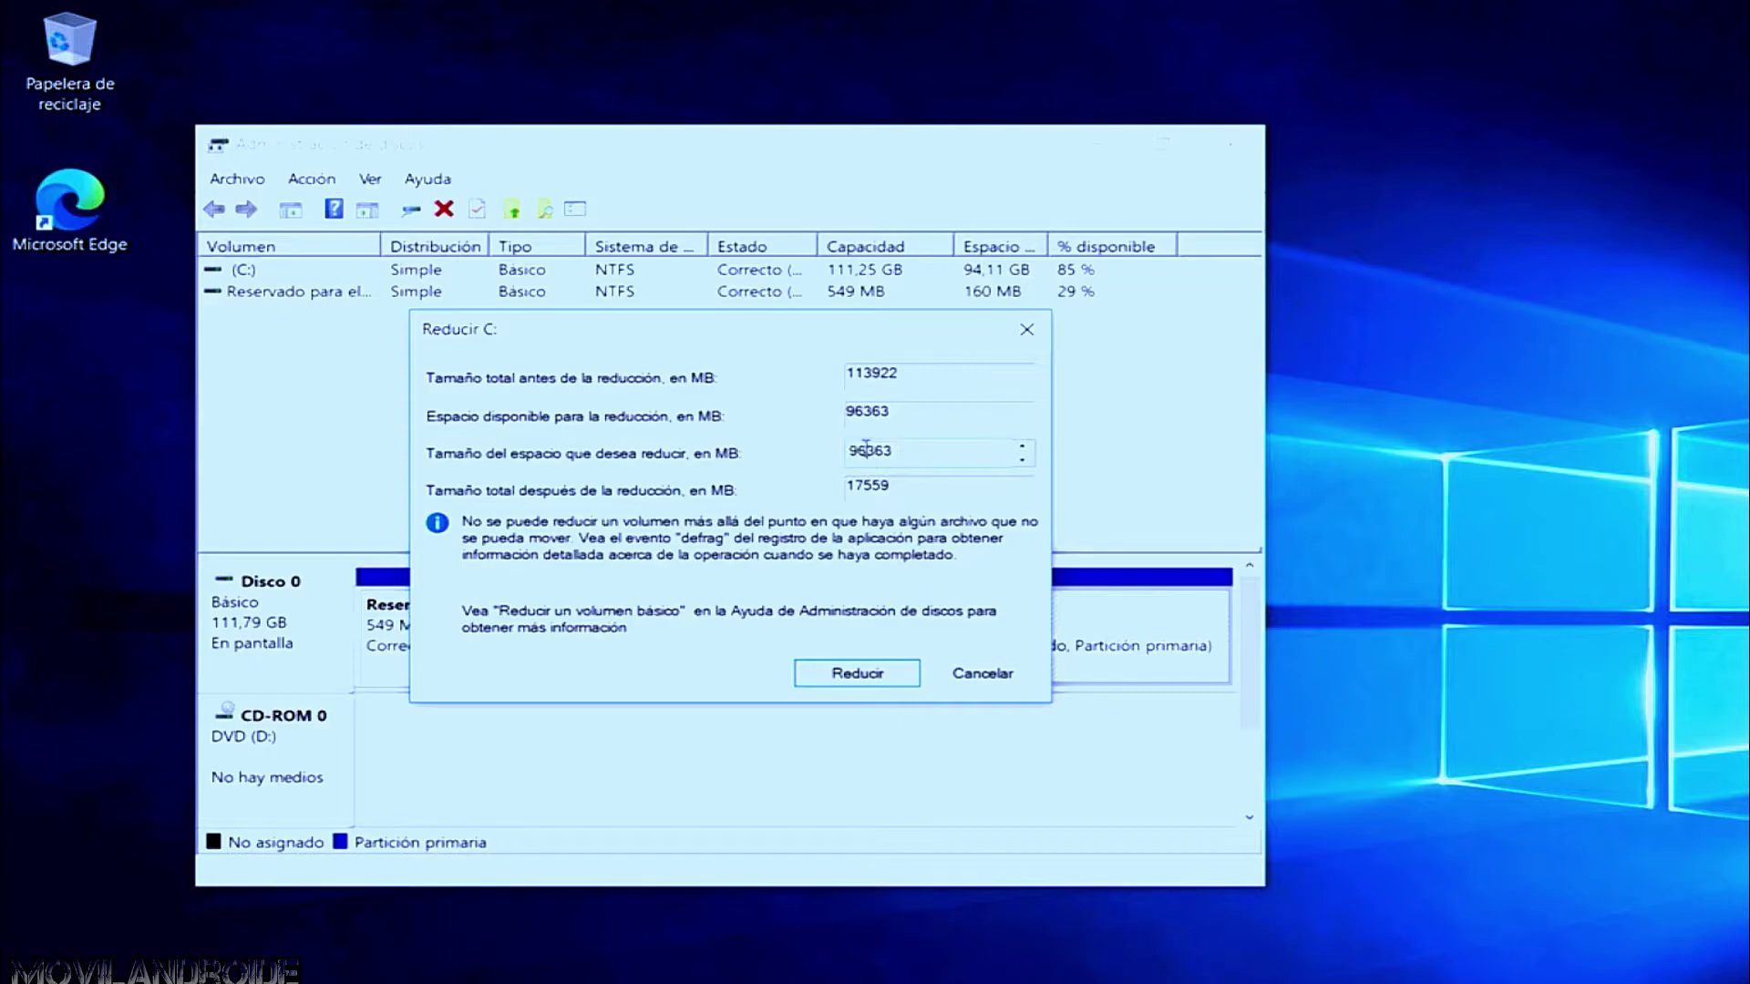
pyautogui.press('BackSpace')
pyautogui.press('BackSpace')
pyautogui.write('72')
pyautogui.click(857, 673)
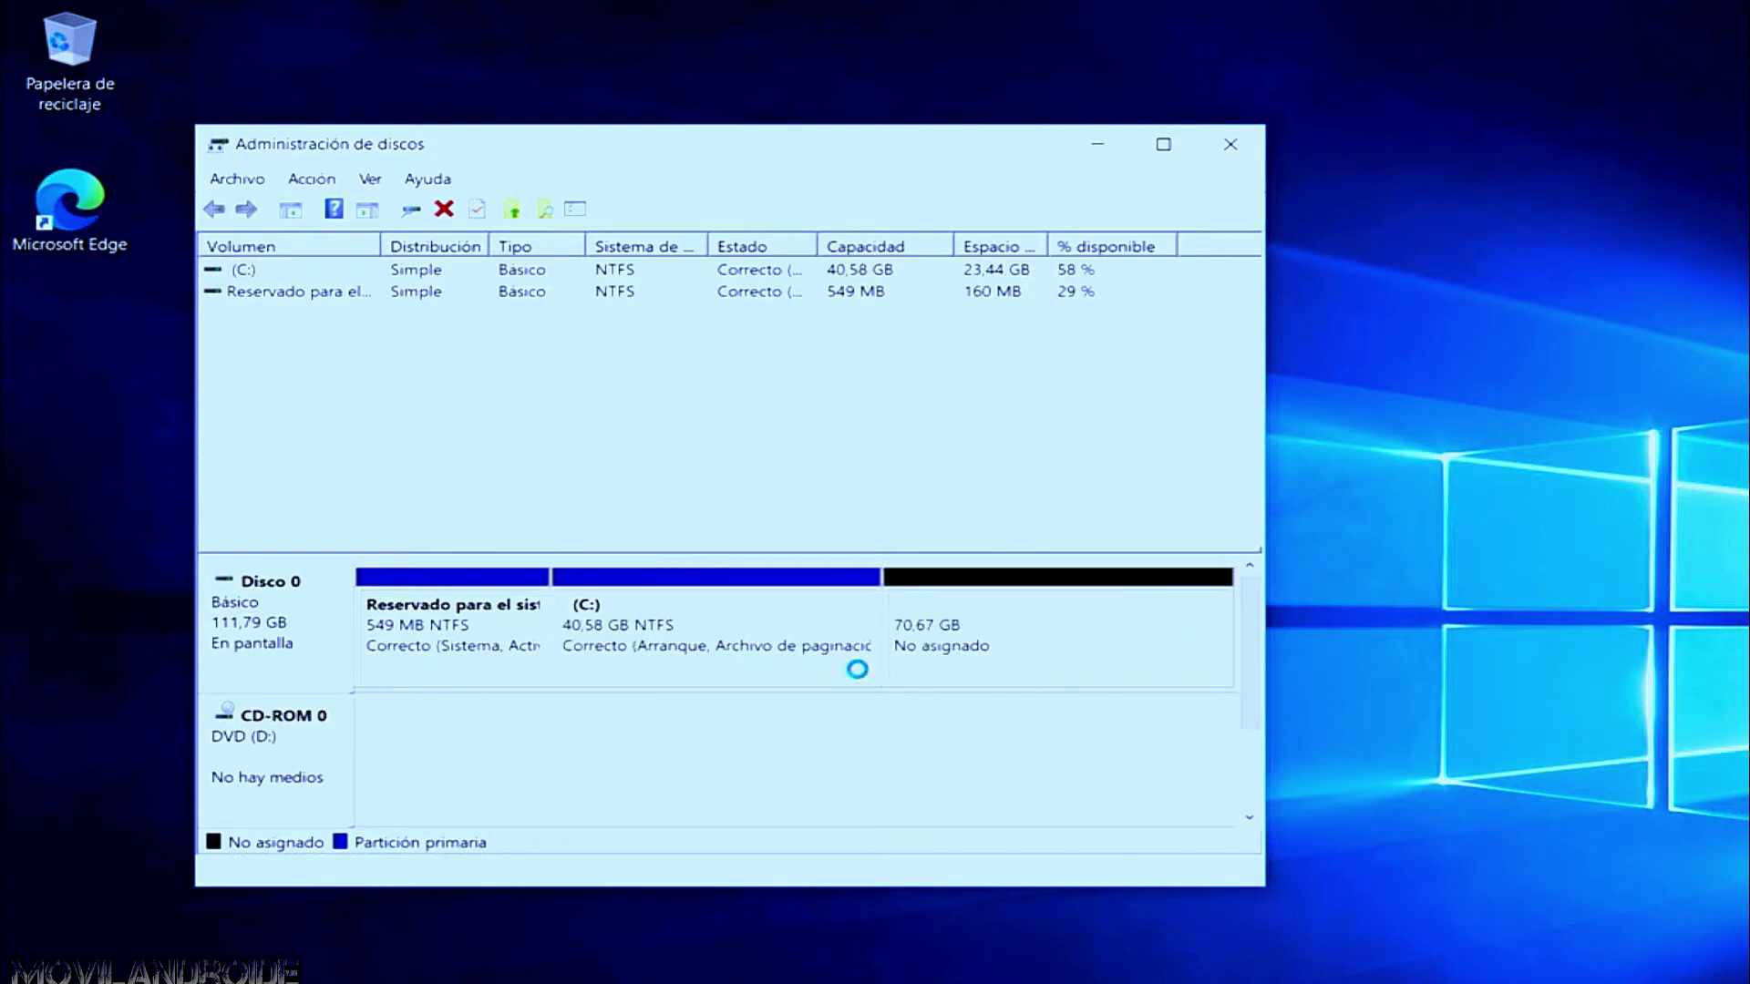
pyautogui.rightClick(1003, 644)
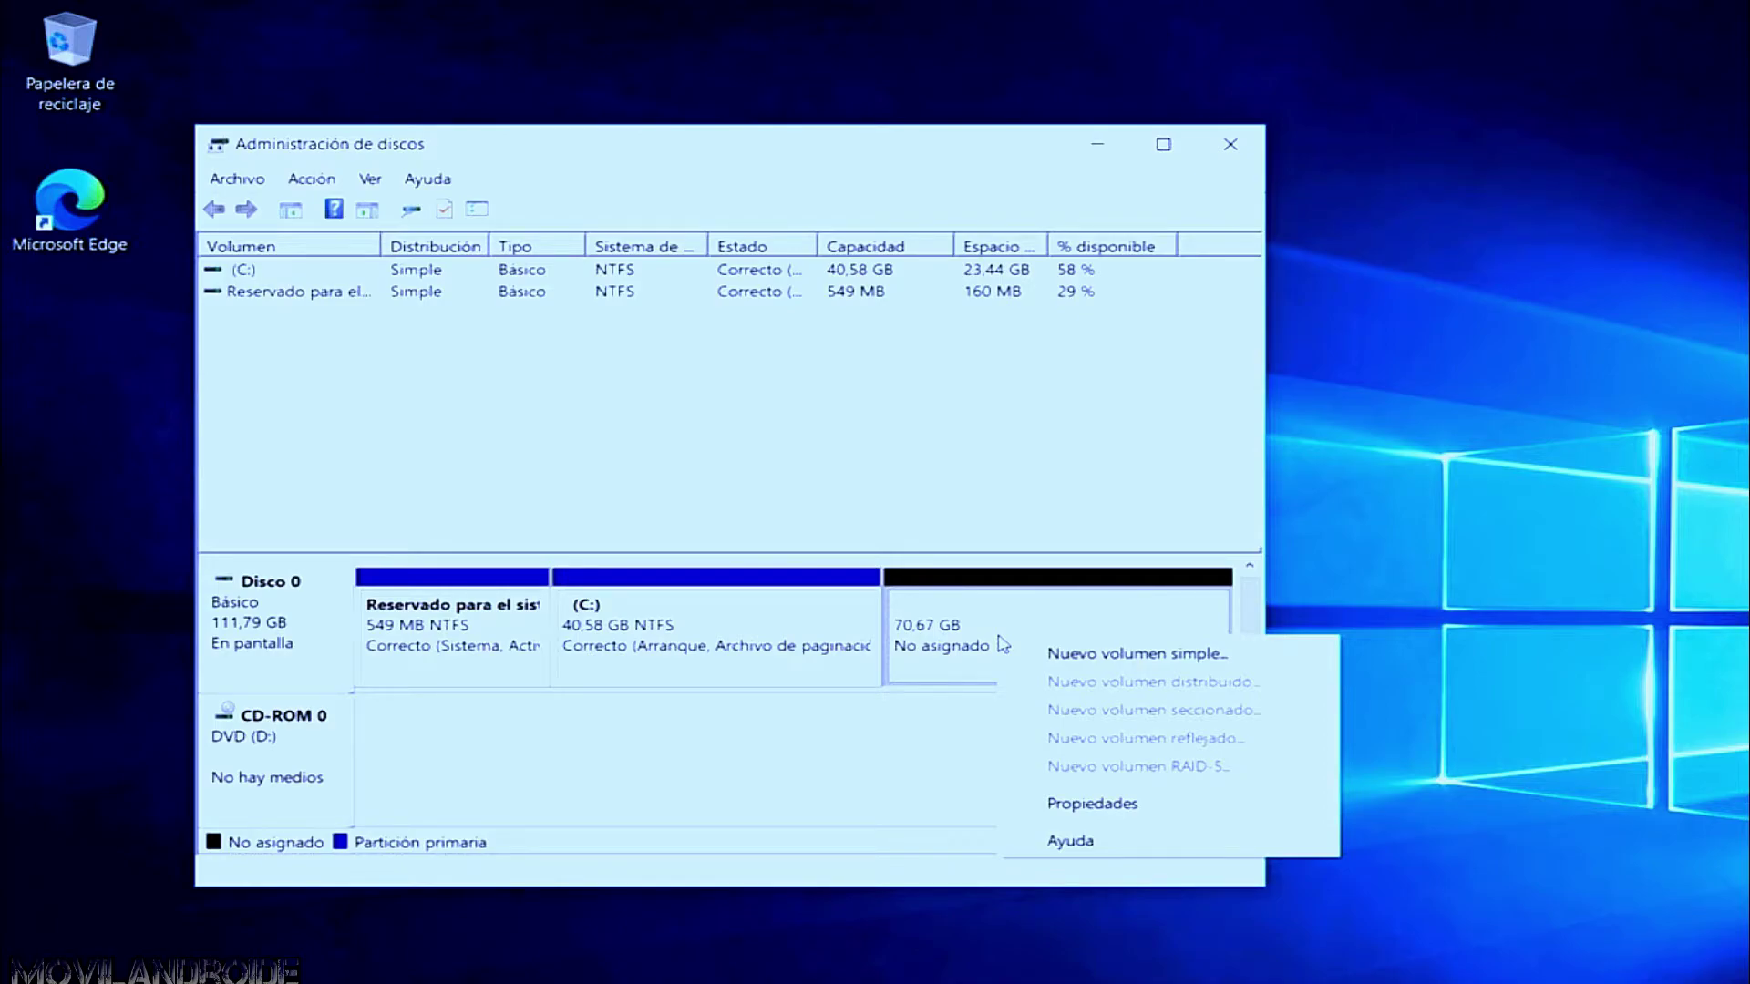
pyautogui.click(1066, 657)
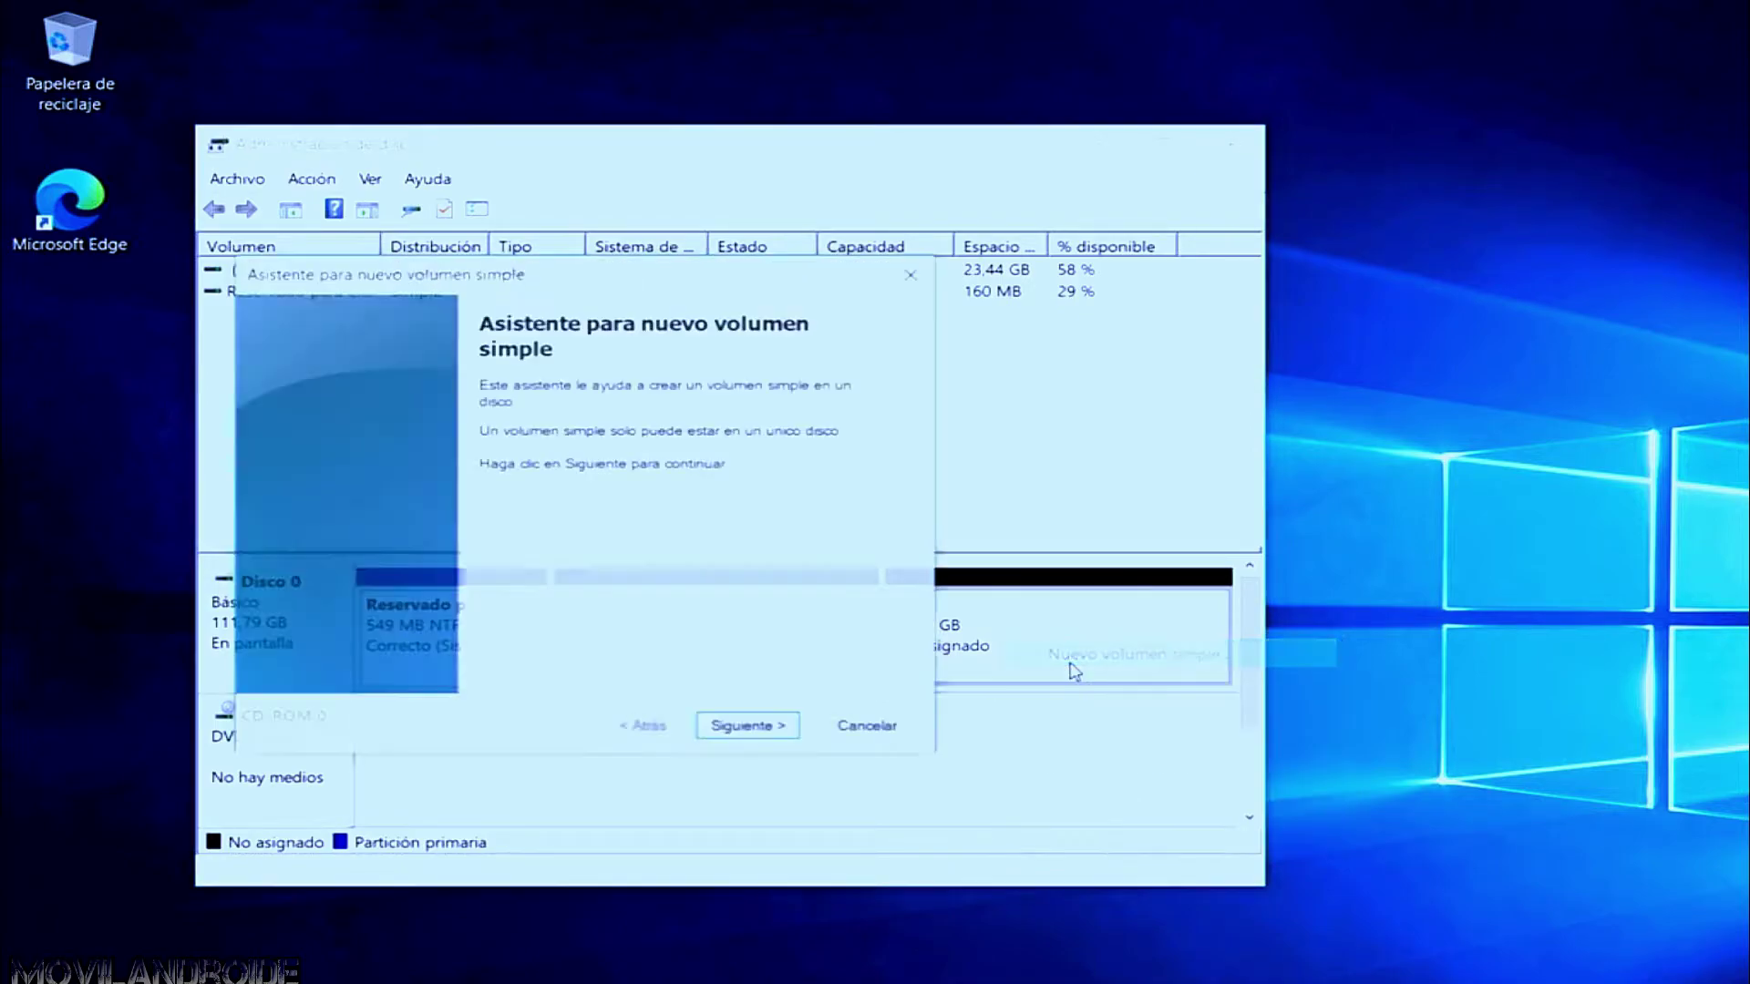
pyautogui.click(884, 728)
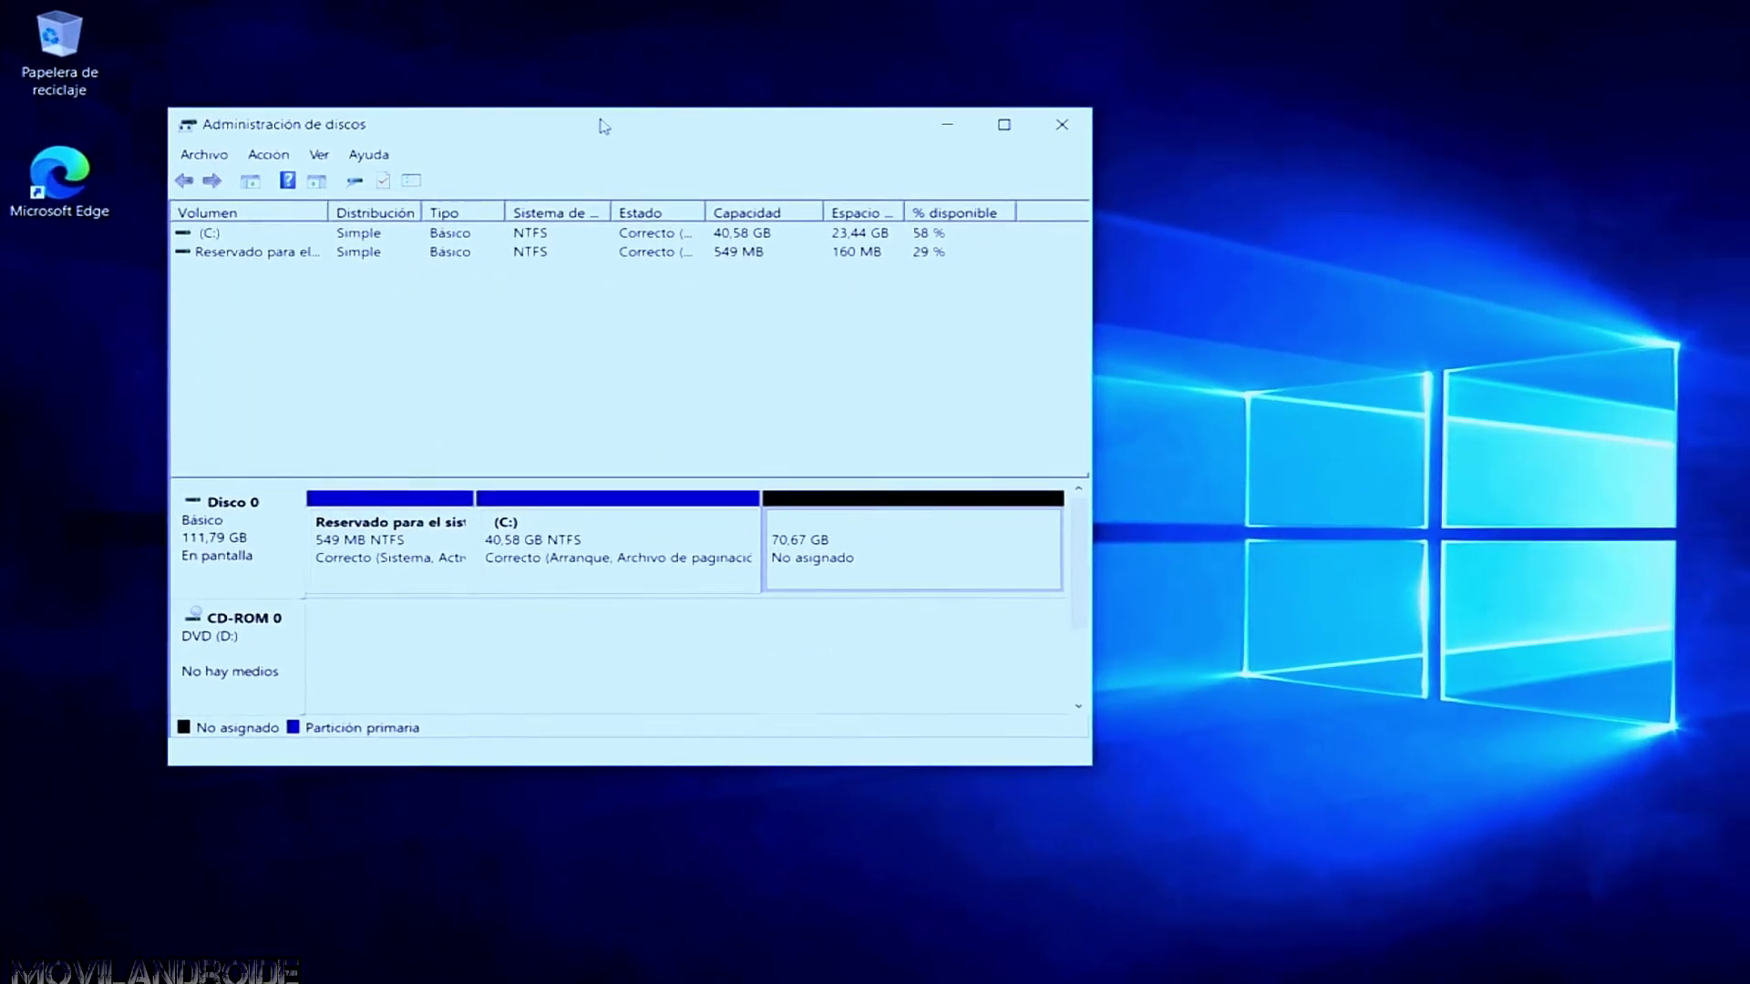
# Step: Start Windows PowerShell as administrator, allow it to make changes, and arrange its window beside Disk Management
pyautogui.moveTo(604, 126); pyautogui.dragTo(1336, 164)
pyautogui.rightClick(29, 957)
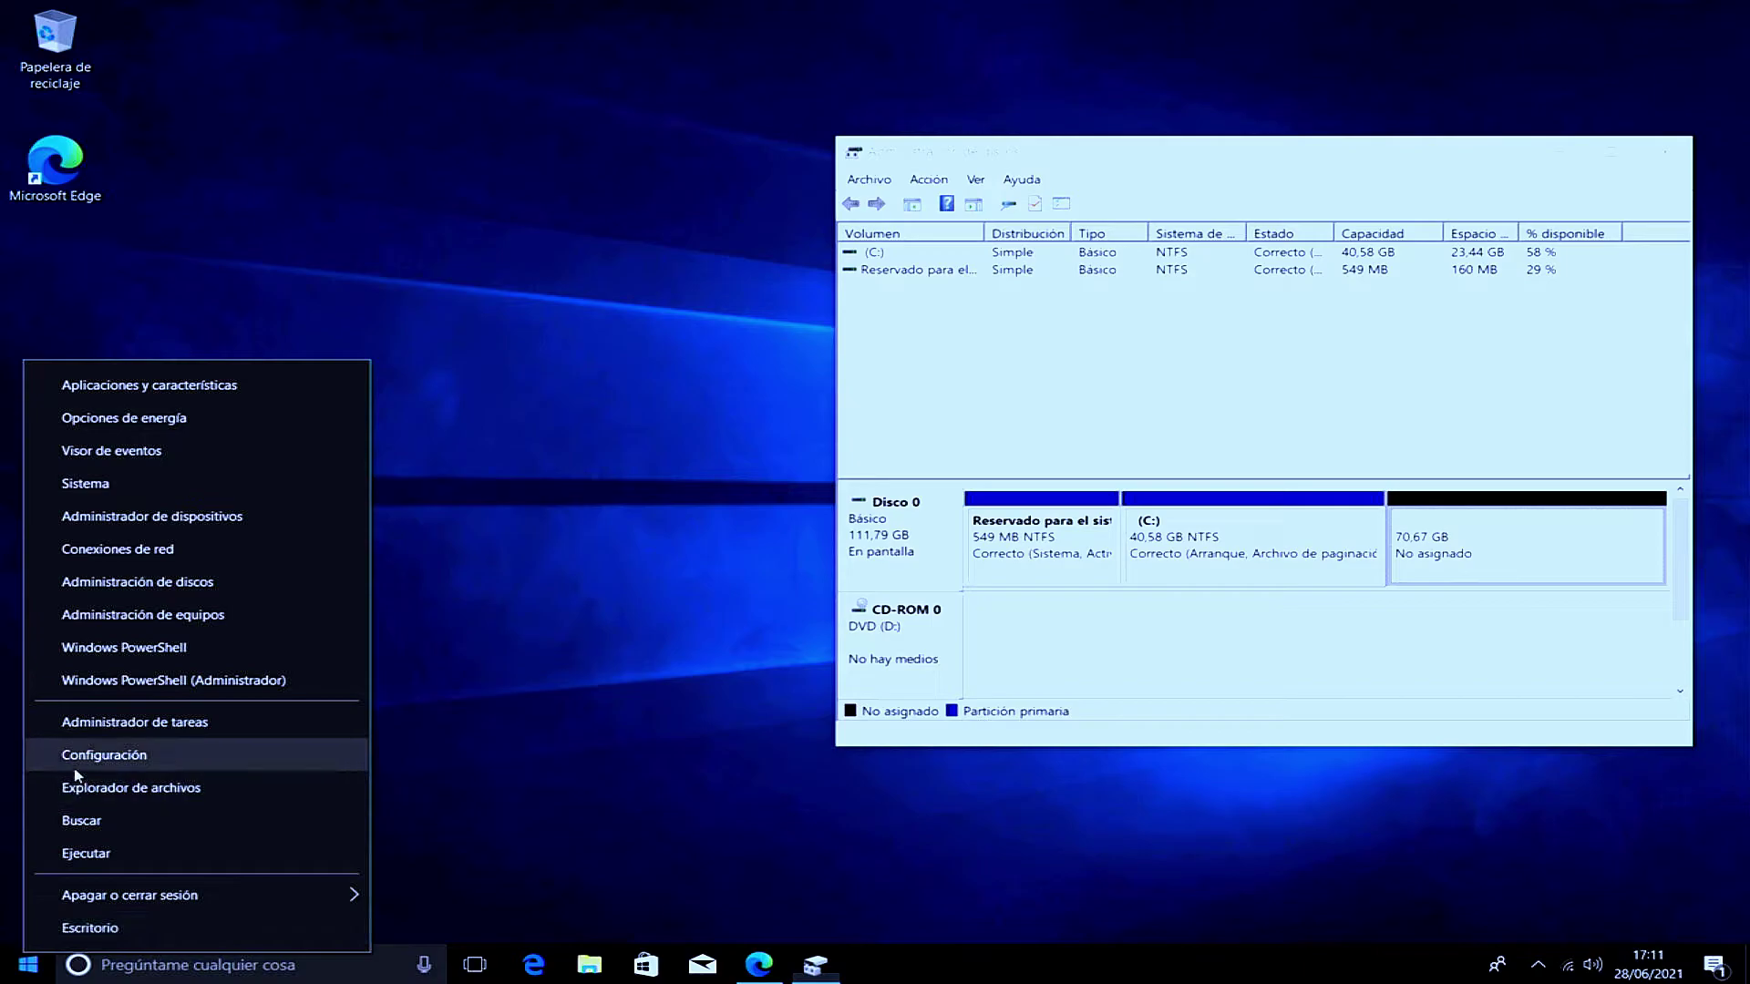
pyautogui.click(133, 682)
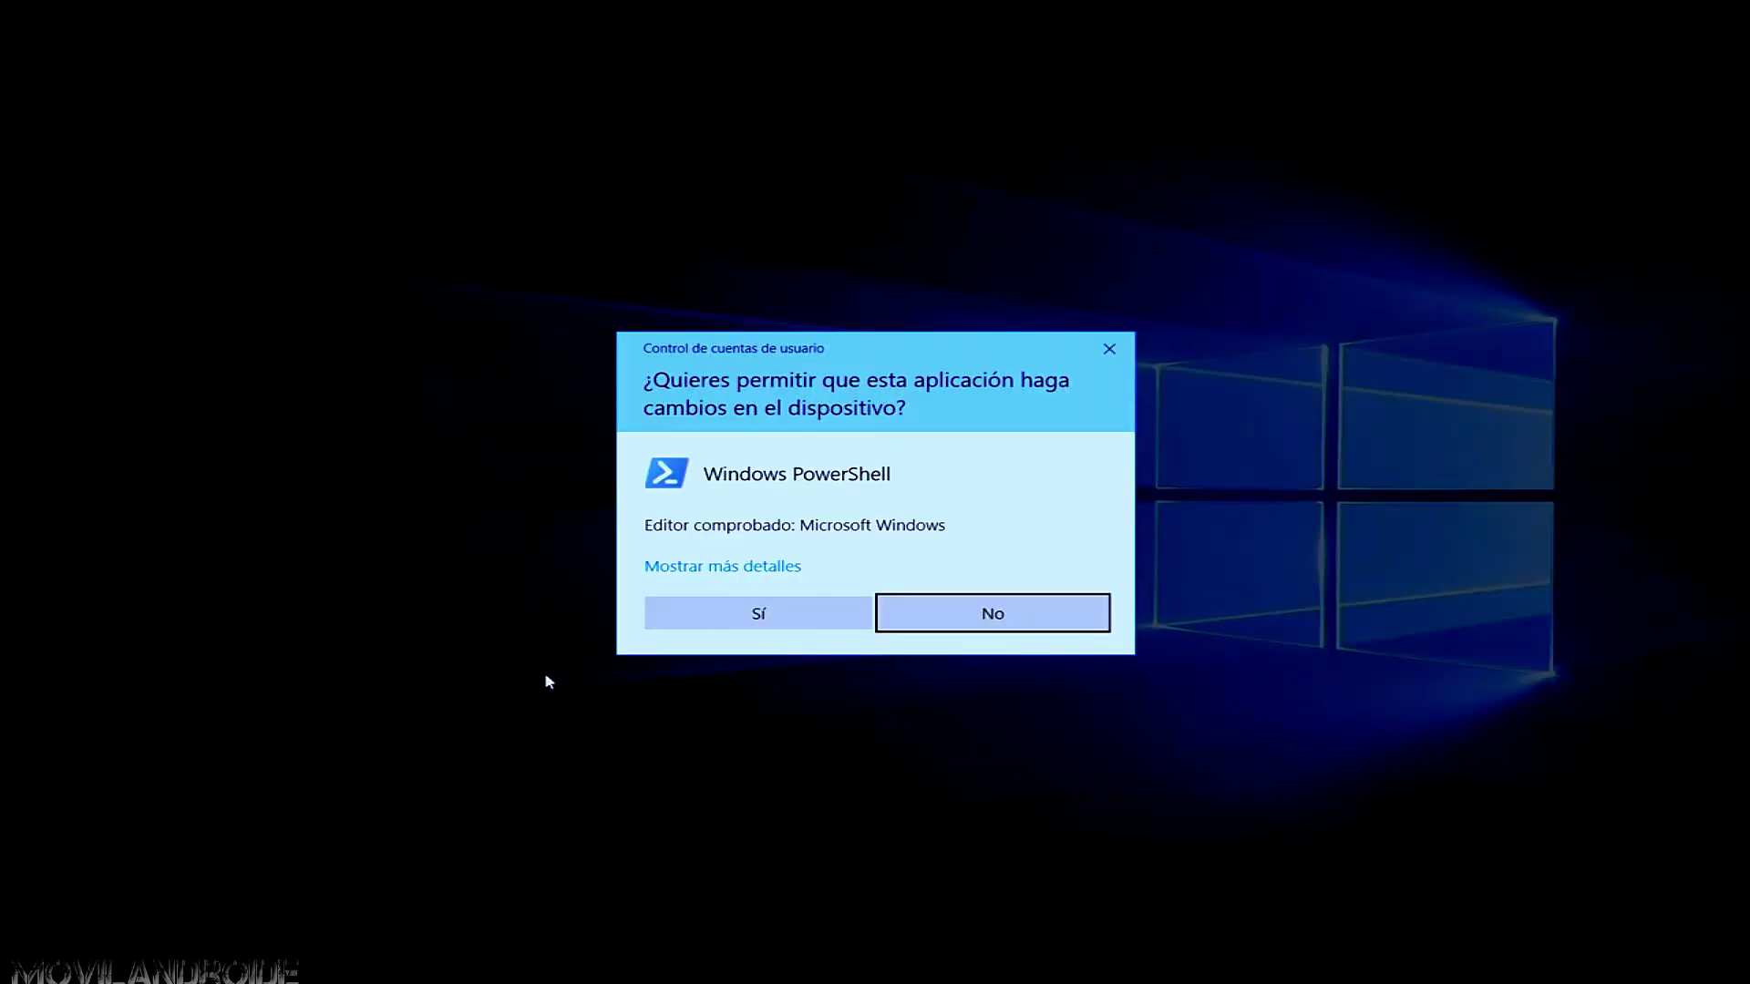
pyautogui.click(673, 623)
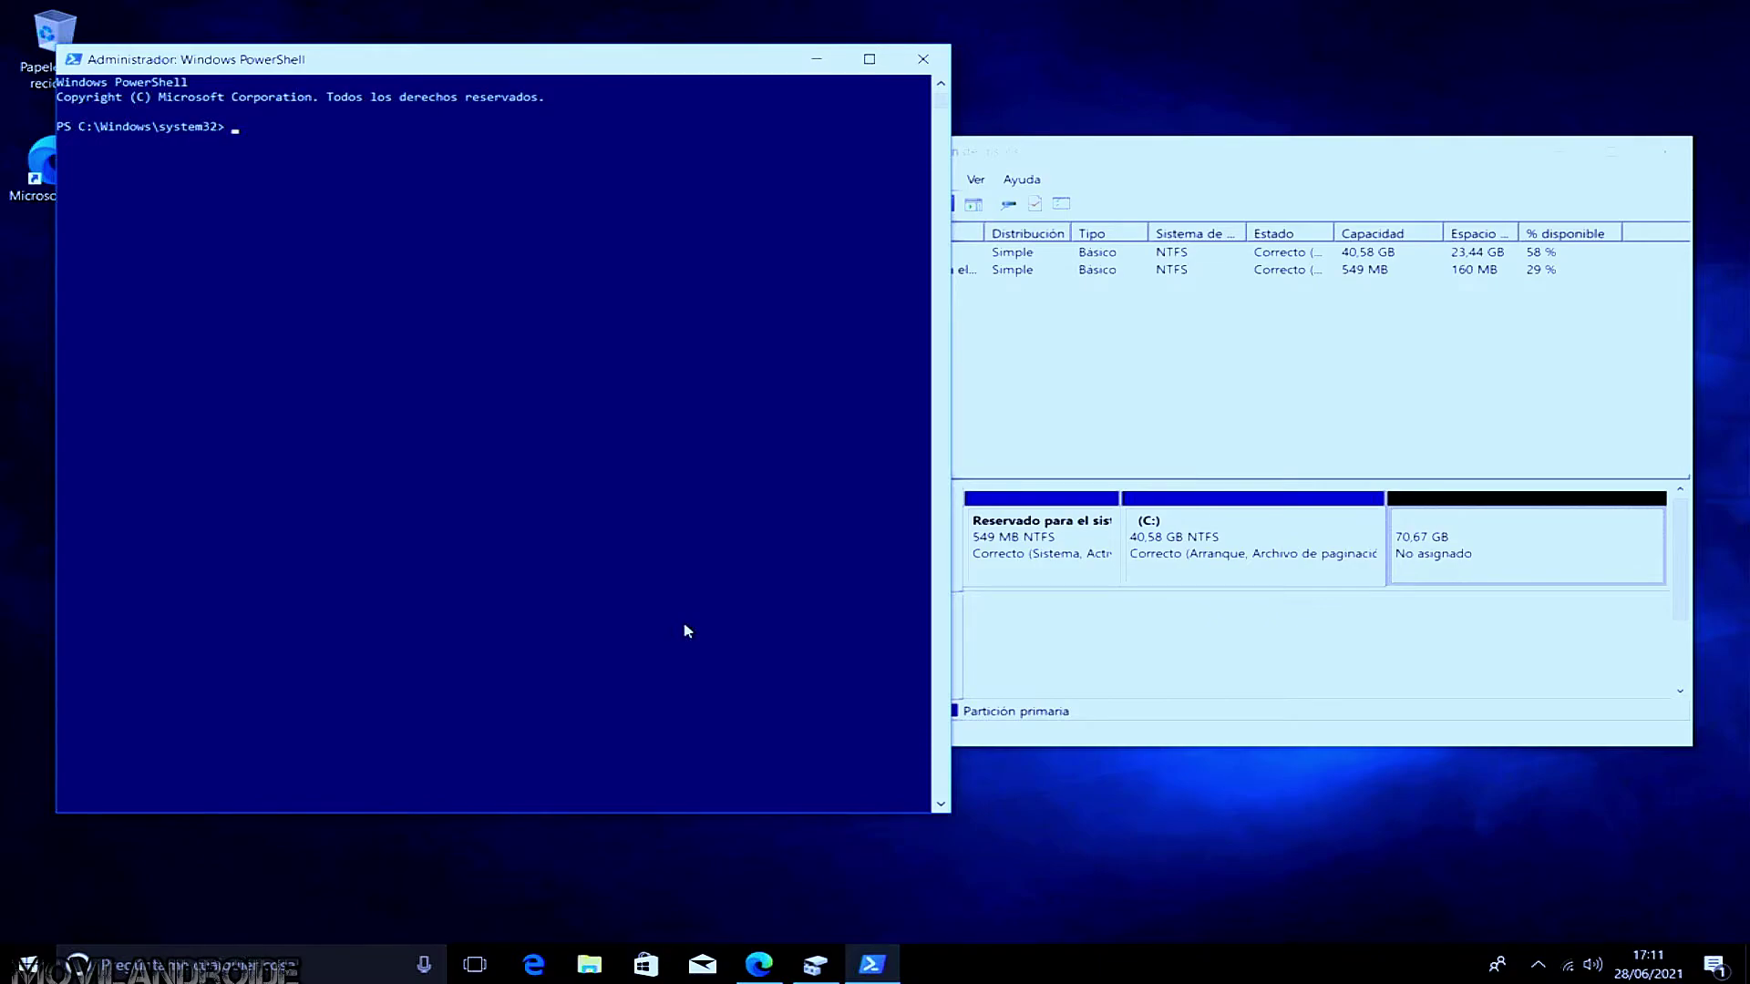
pyautogui.click(1185, 167)
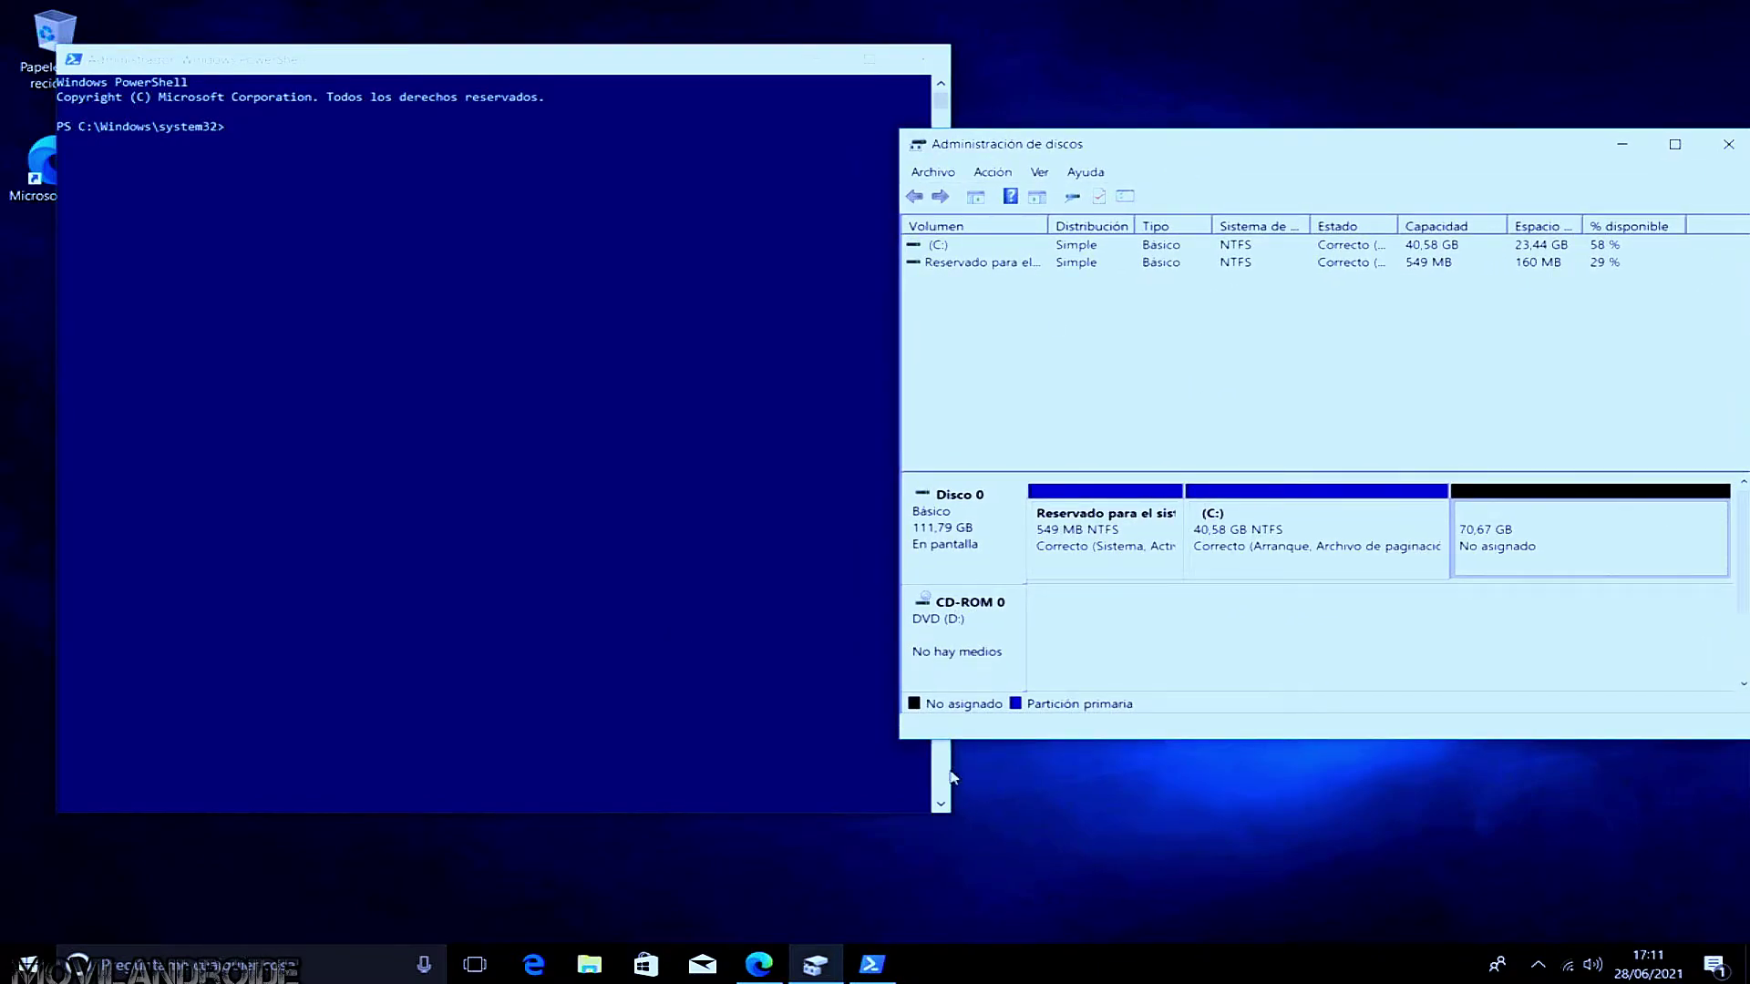
pyautogui.moveTo(951, 776); pyautogui.dragTo(889, 778)
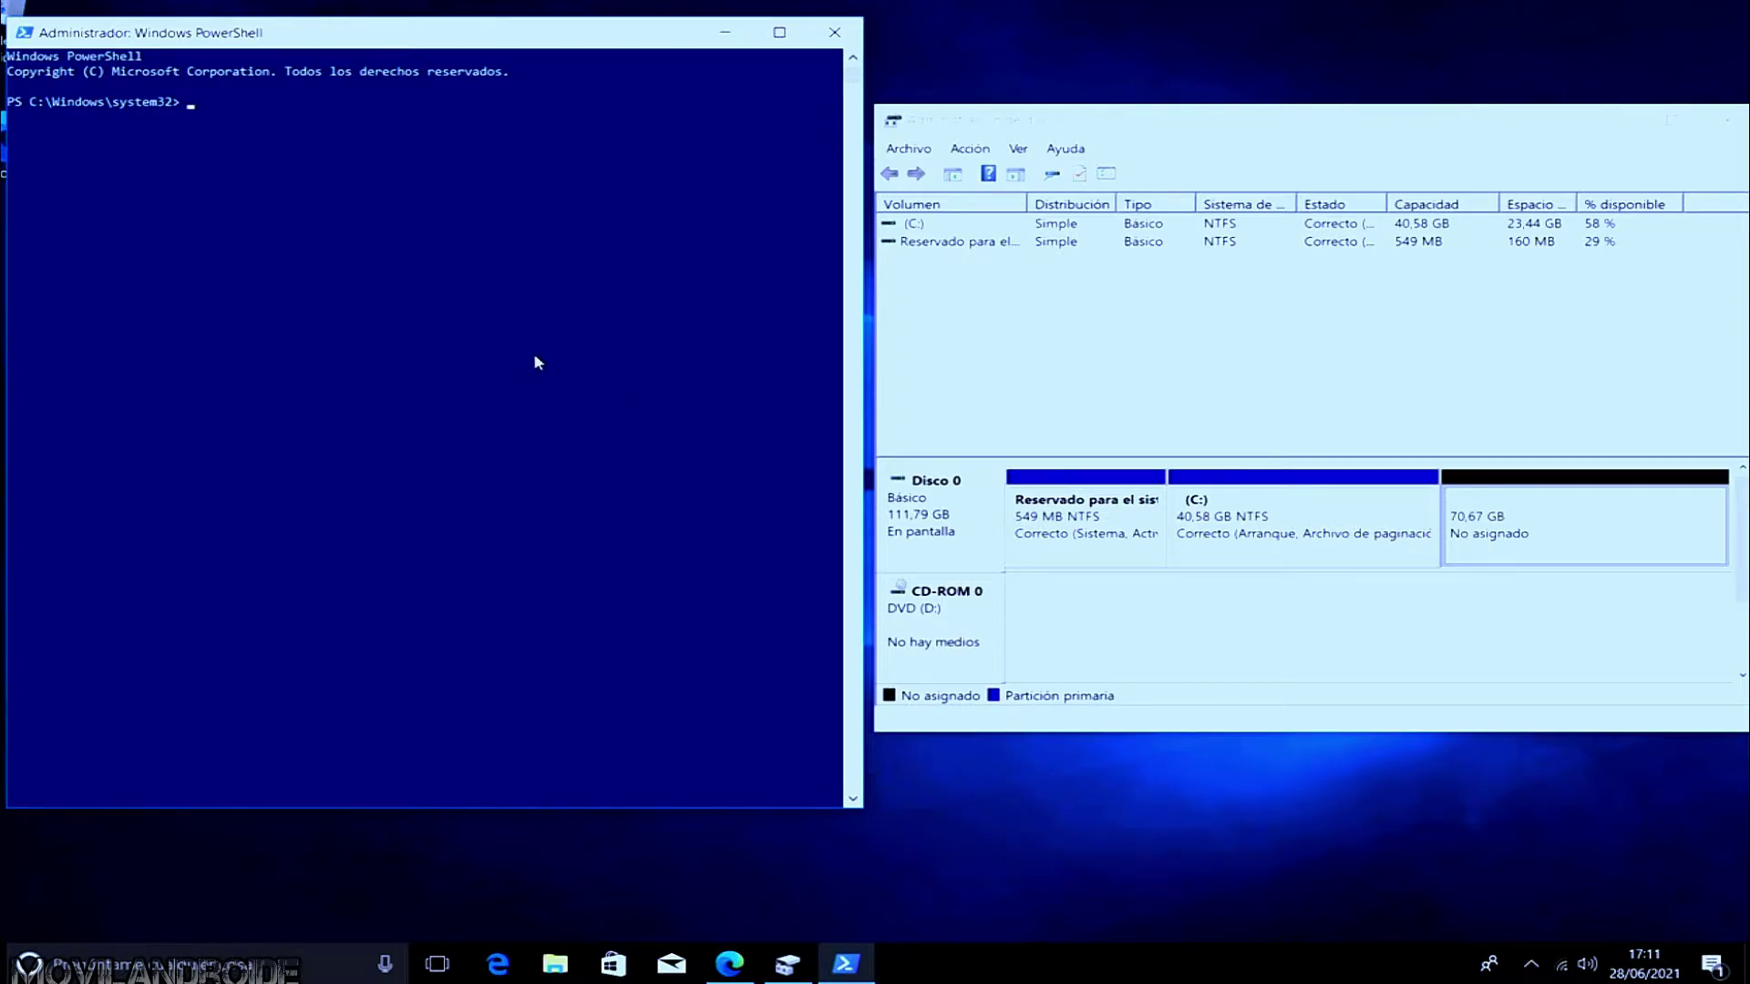
# Step: Validate disk 0 with MBR2GPT.EXE /disk:0 /validate /allowFullOS and convert it to GPT with MBR2GPT.EXE /disk:0 /convert /allowFullOS
pyautogui.write('MBR2GPT.EXE /disk:0 /validate /allowFullOS')
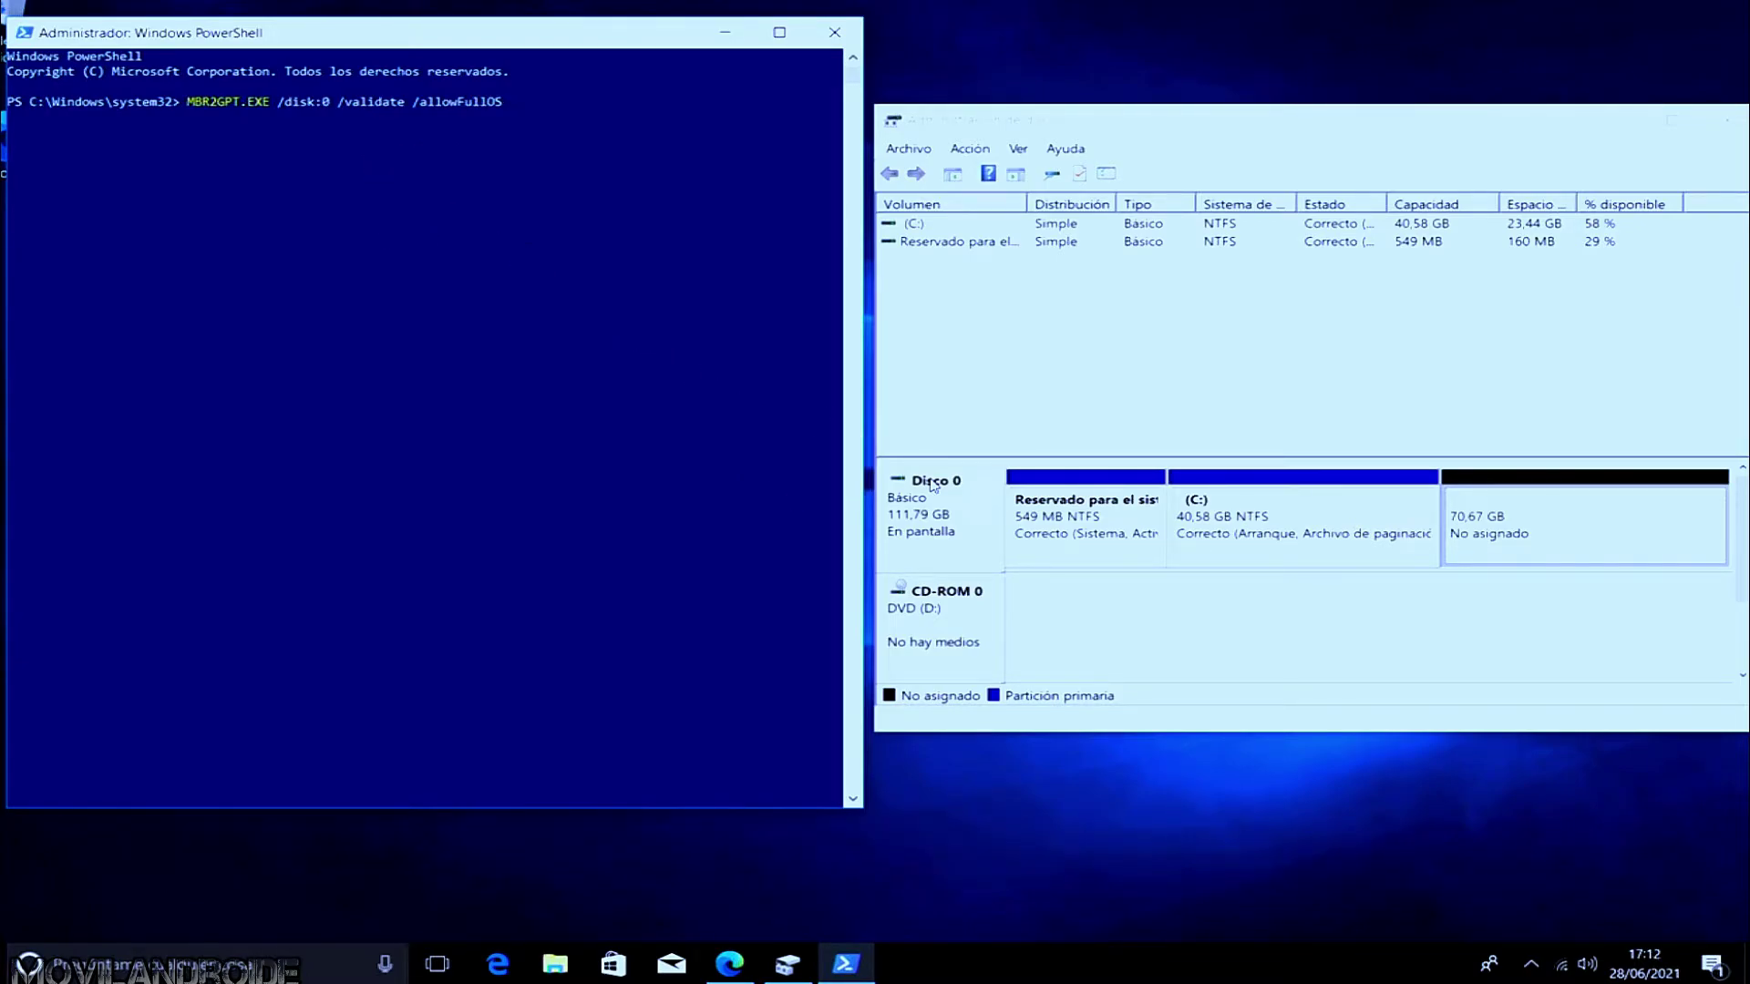
pyautogui.press('Return')
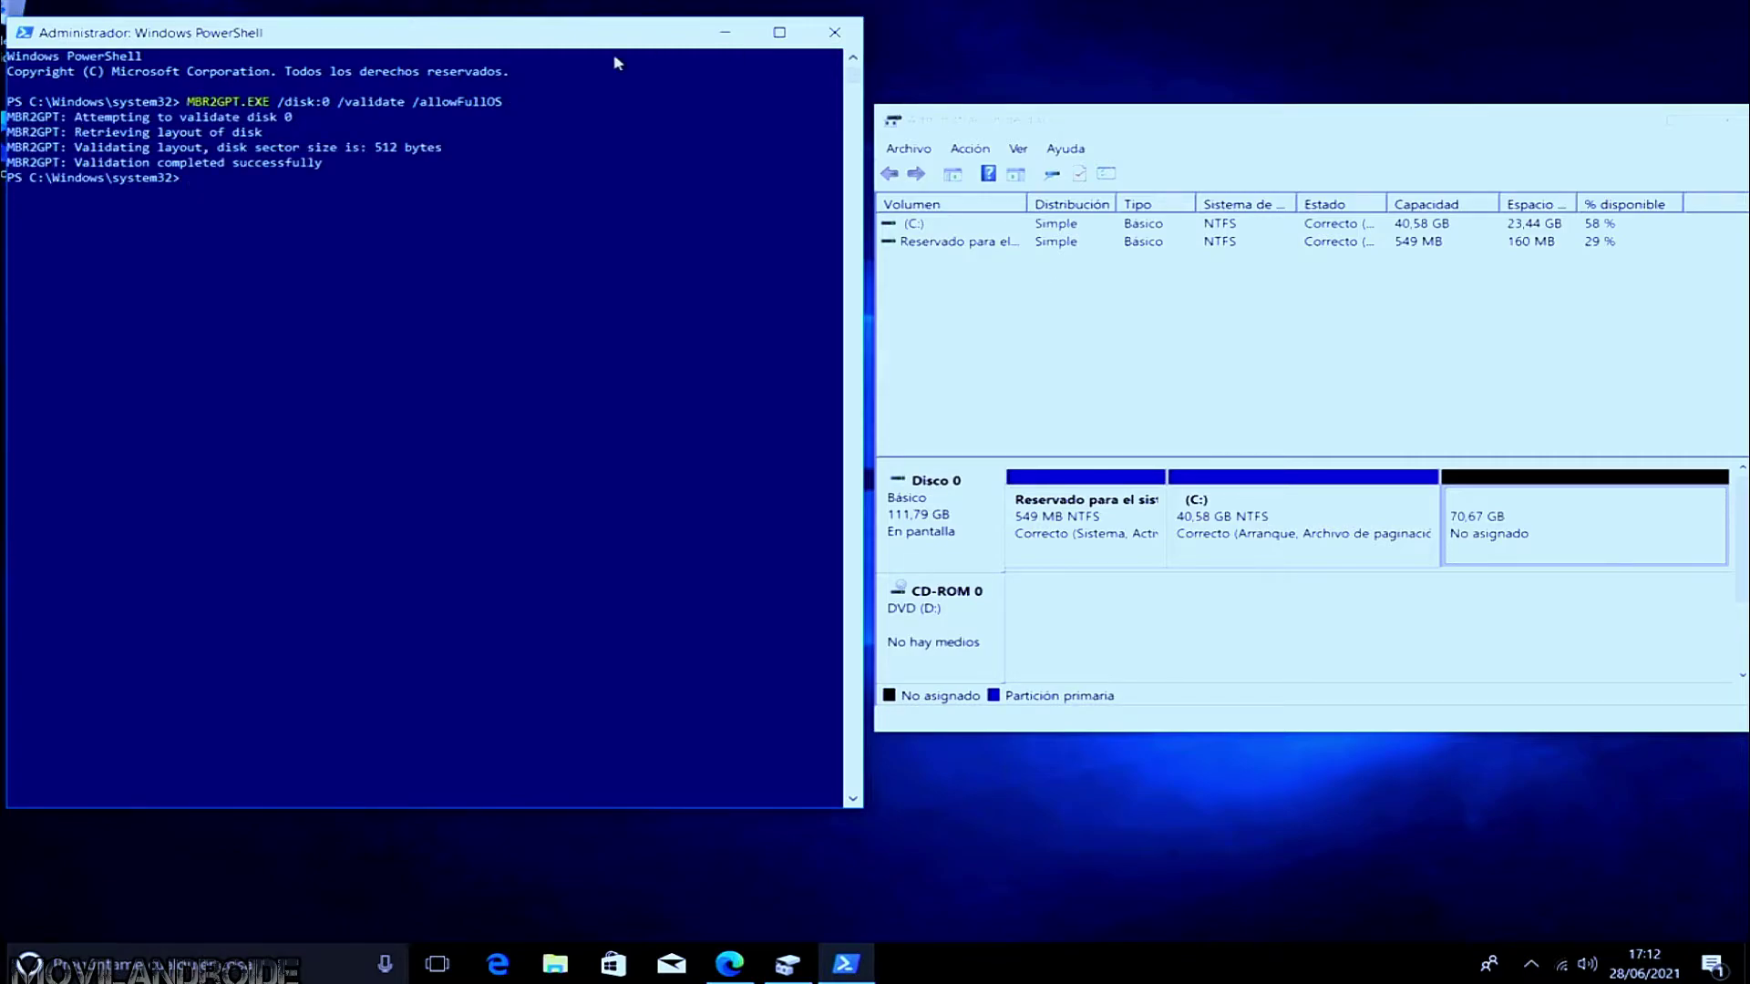
pyautogui.click(197, 187)
pyautogui.write('MBR2GPT.EXE /disk:0 /convert /allowFullOS')
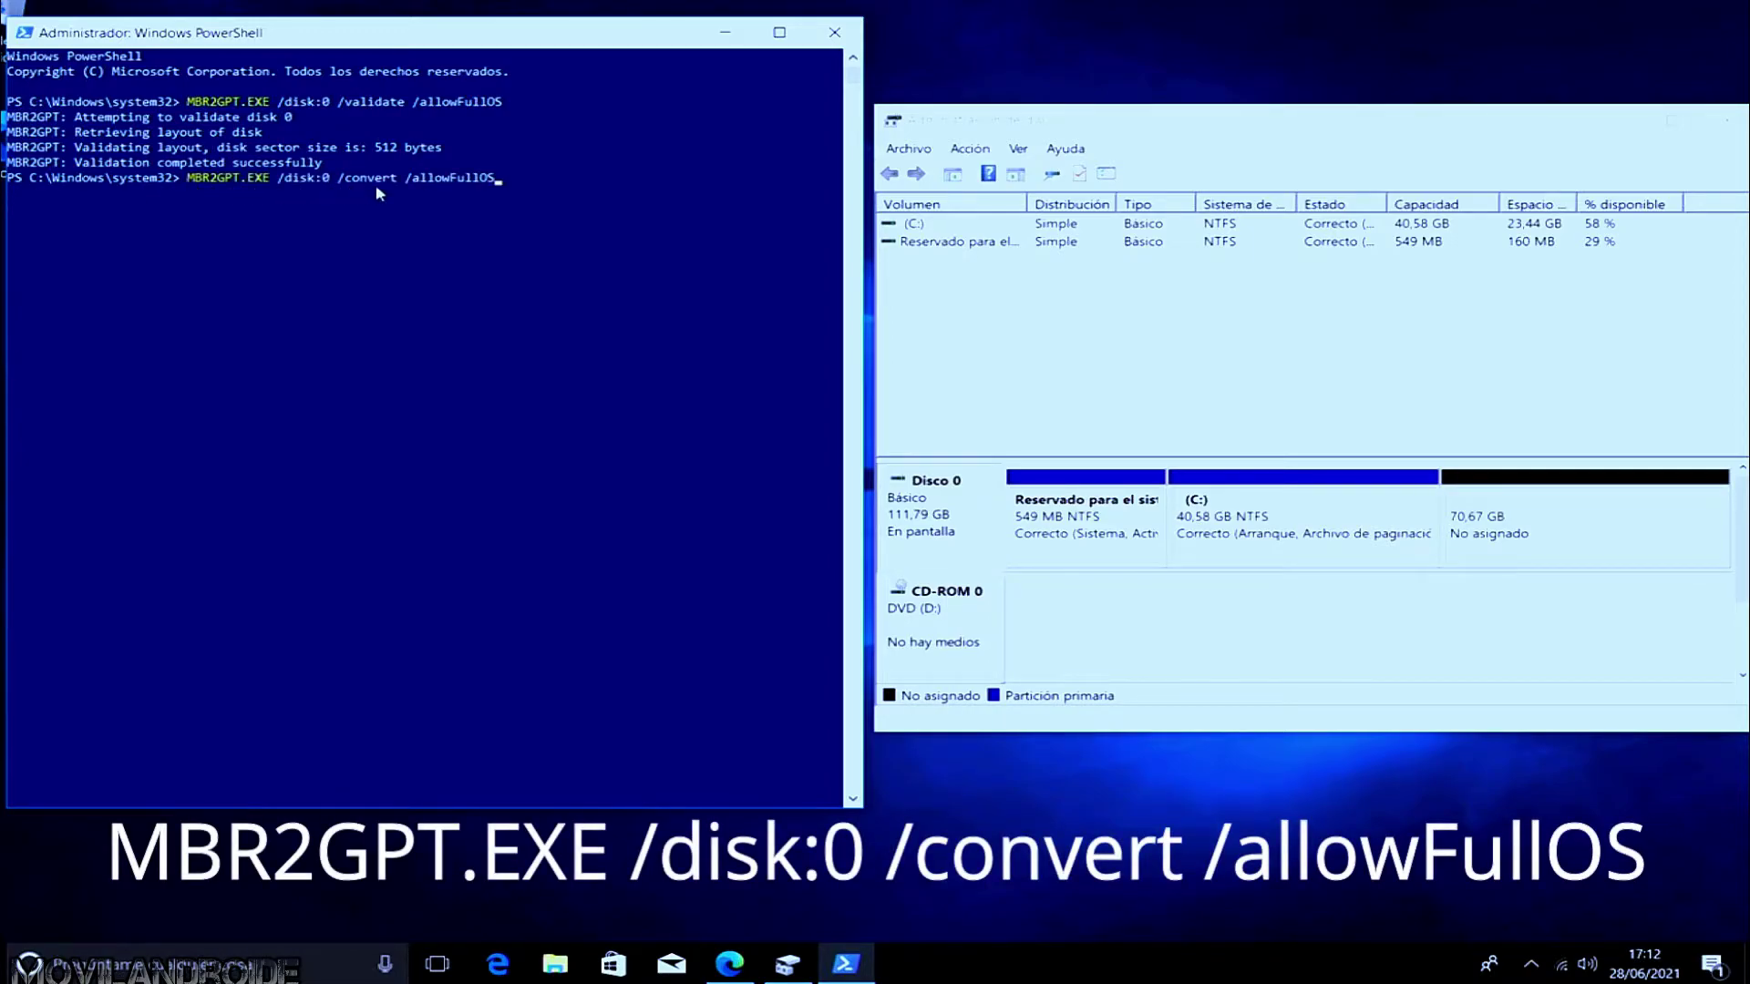
pyautogui.press('Return')
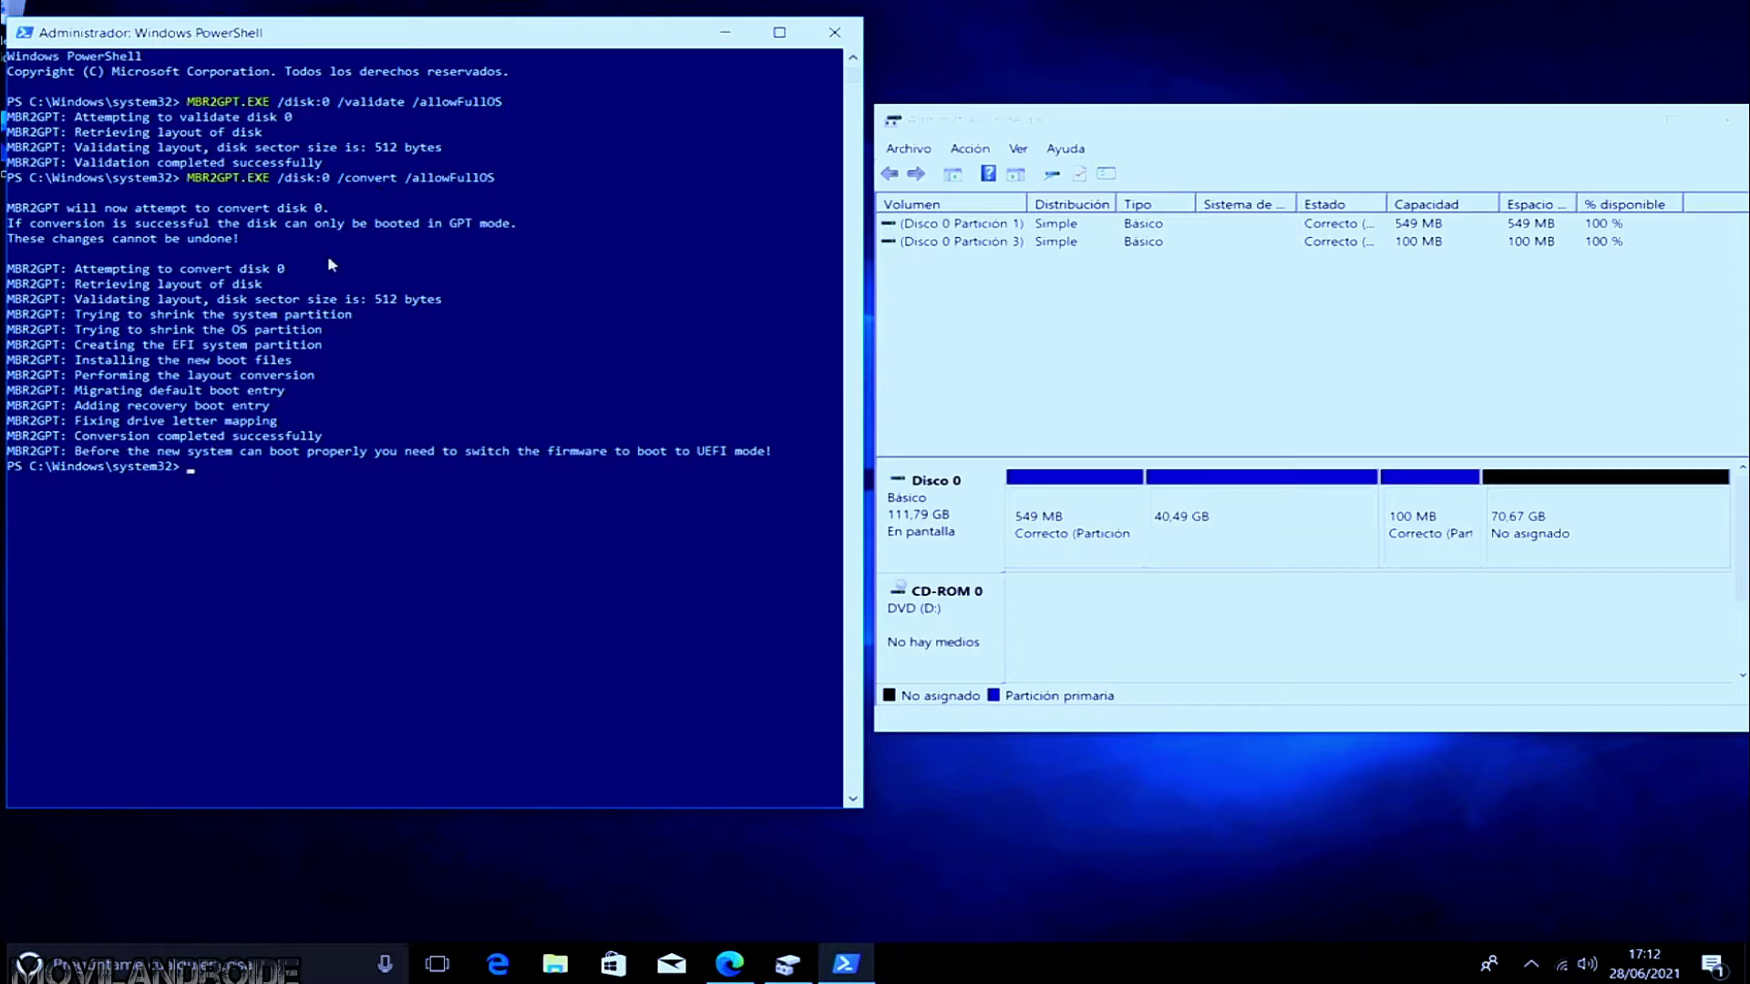
pyautogui.rightClick(939, 516)
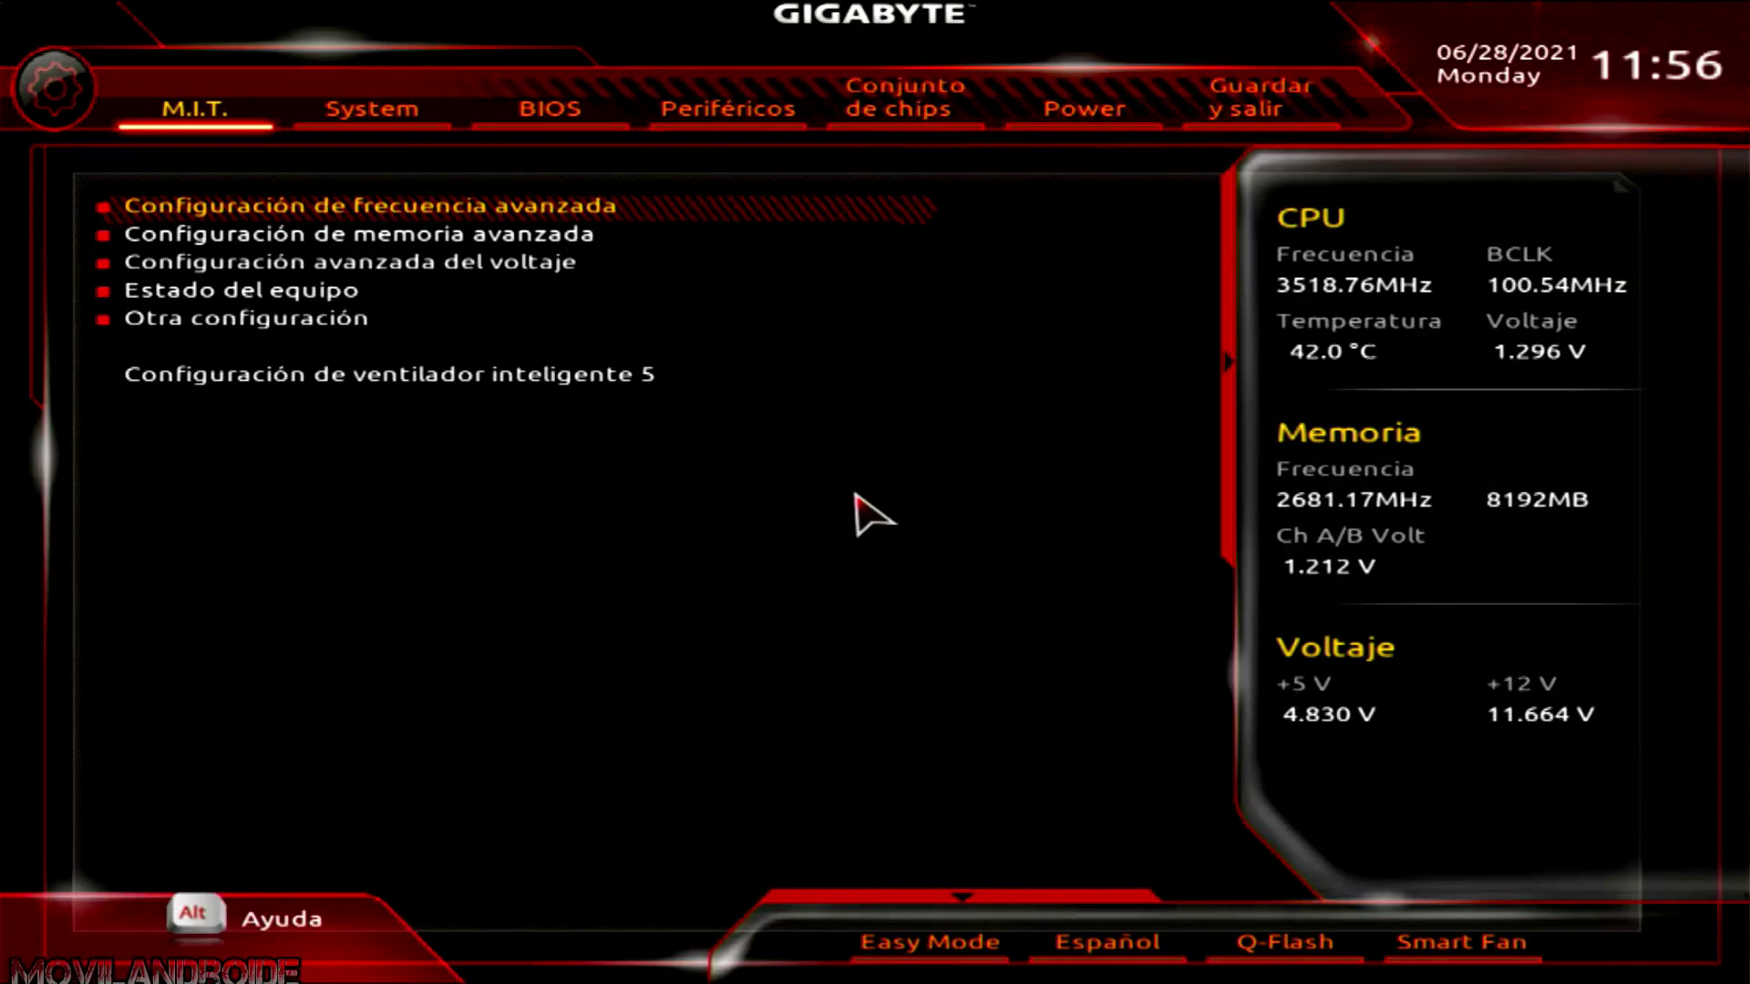
# Step: Review the BIOS options for storage boot control, other PCI device ROM priority and CSM compatibility without changing them
pyautogui.click(590, 134)
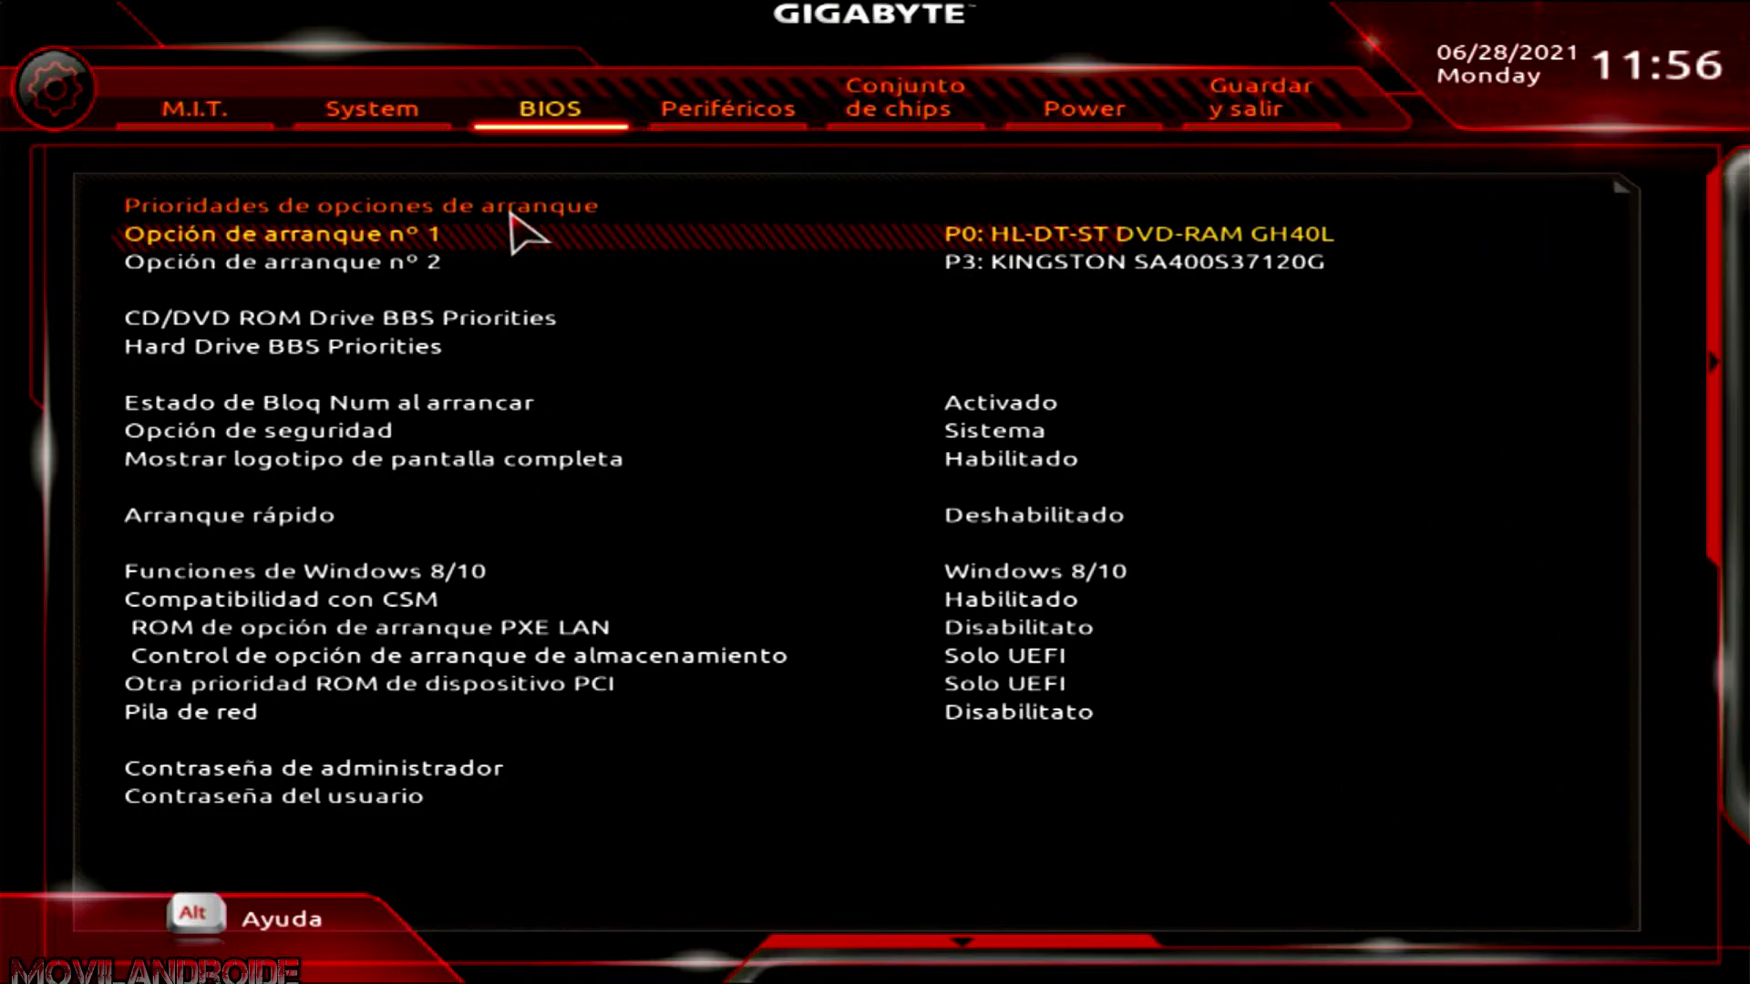
pyautogui.doubleClick(560, 658)
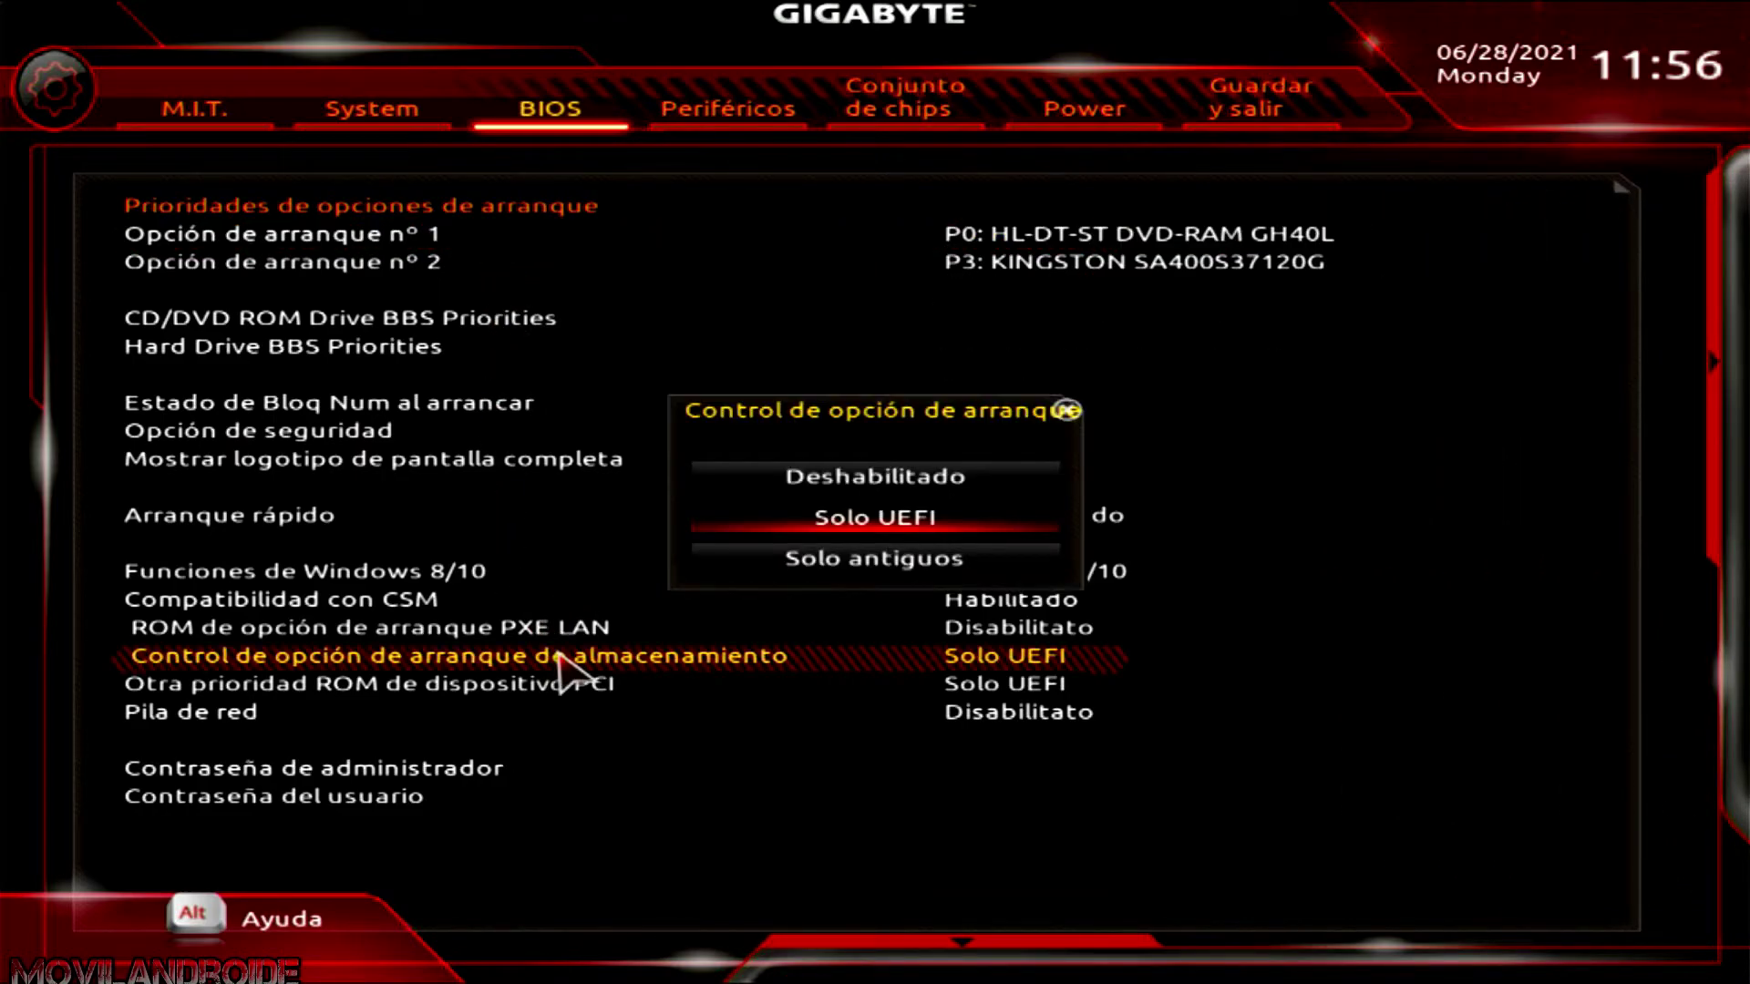
pyautogui.doubleClick(552, 688)
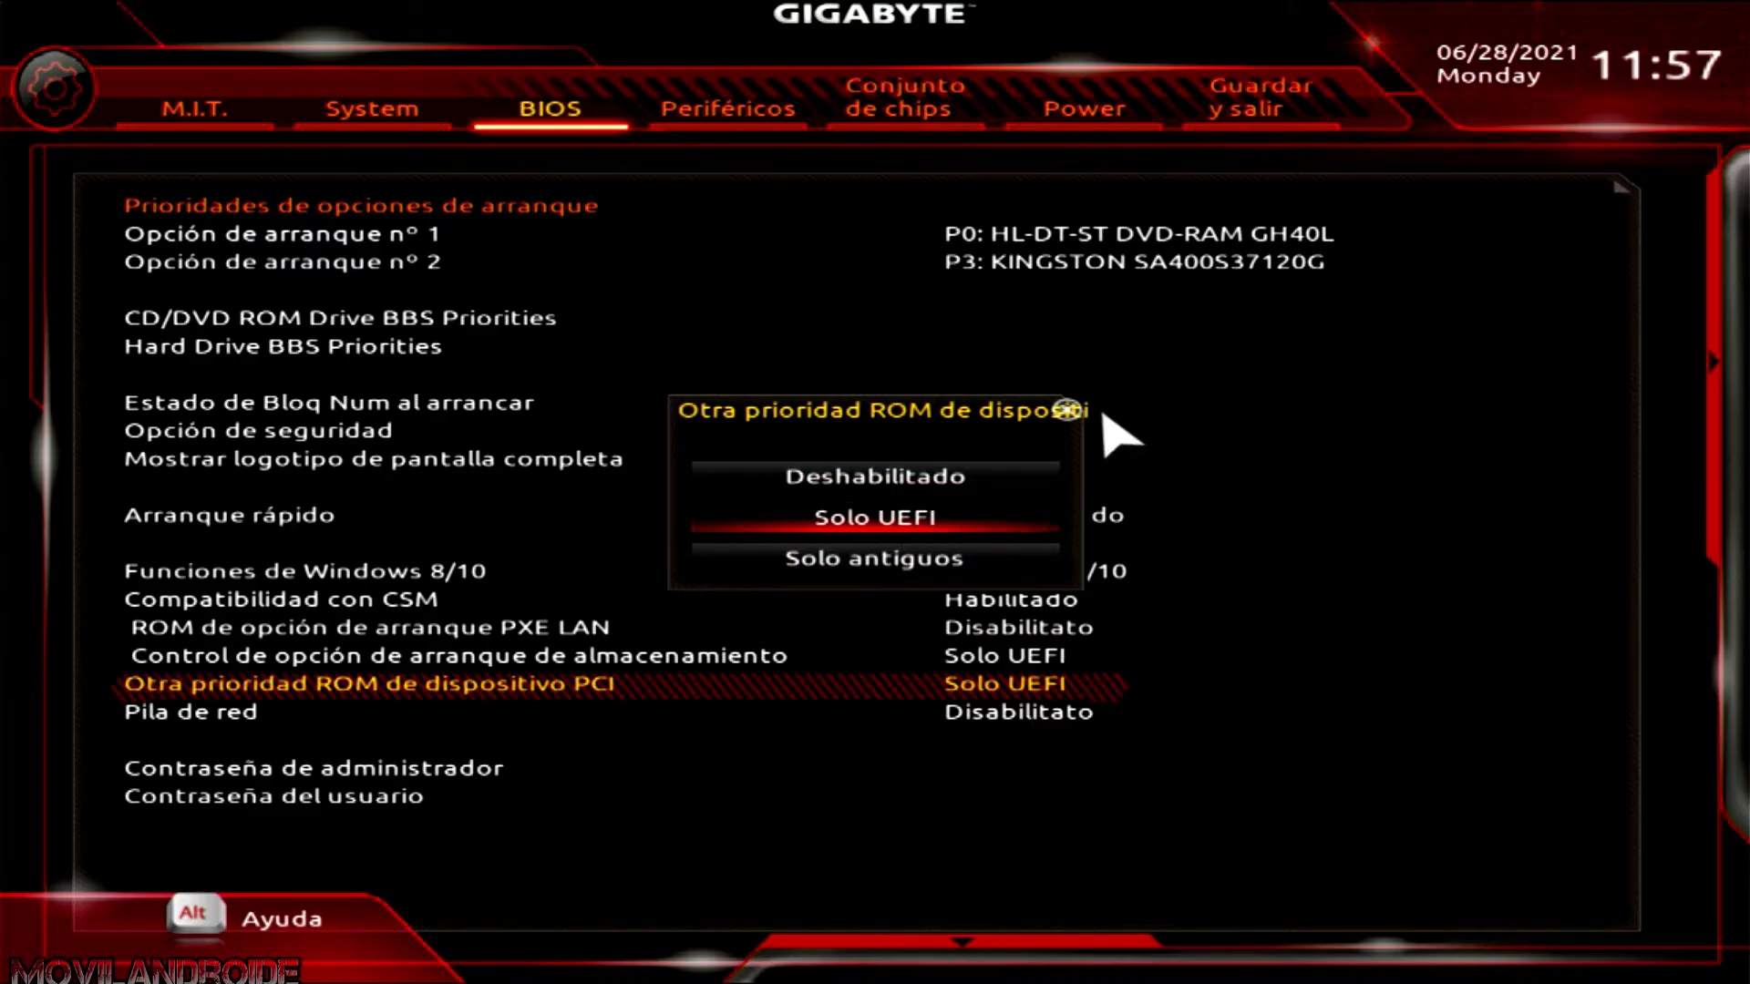
pyautogui.click(1074, 412)
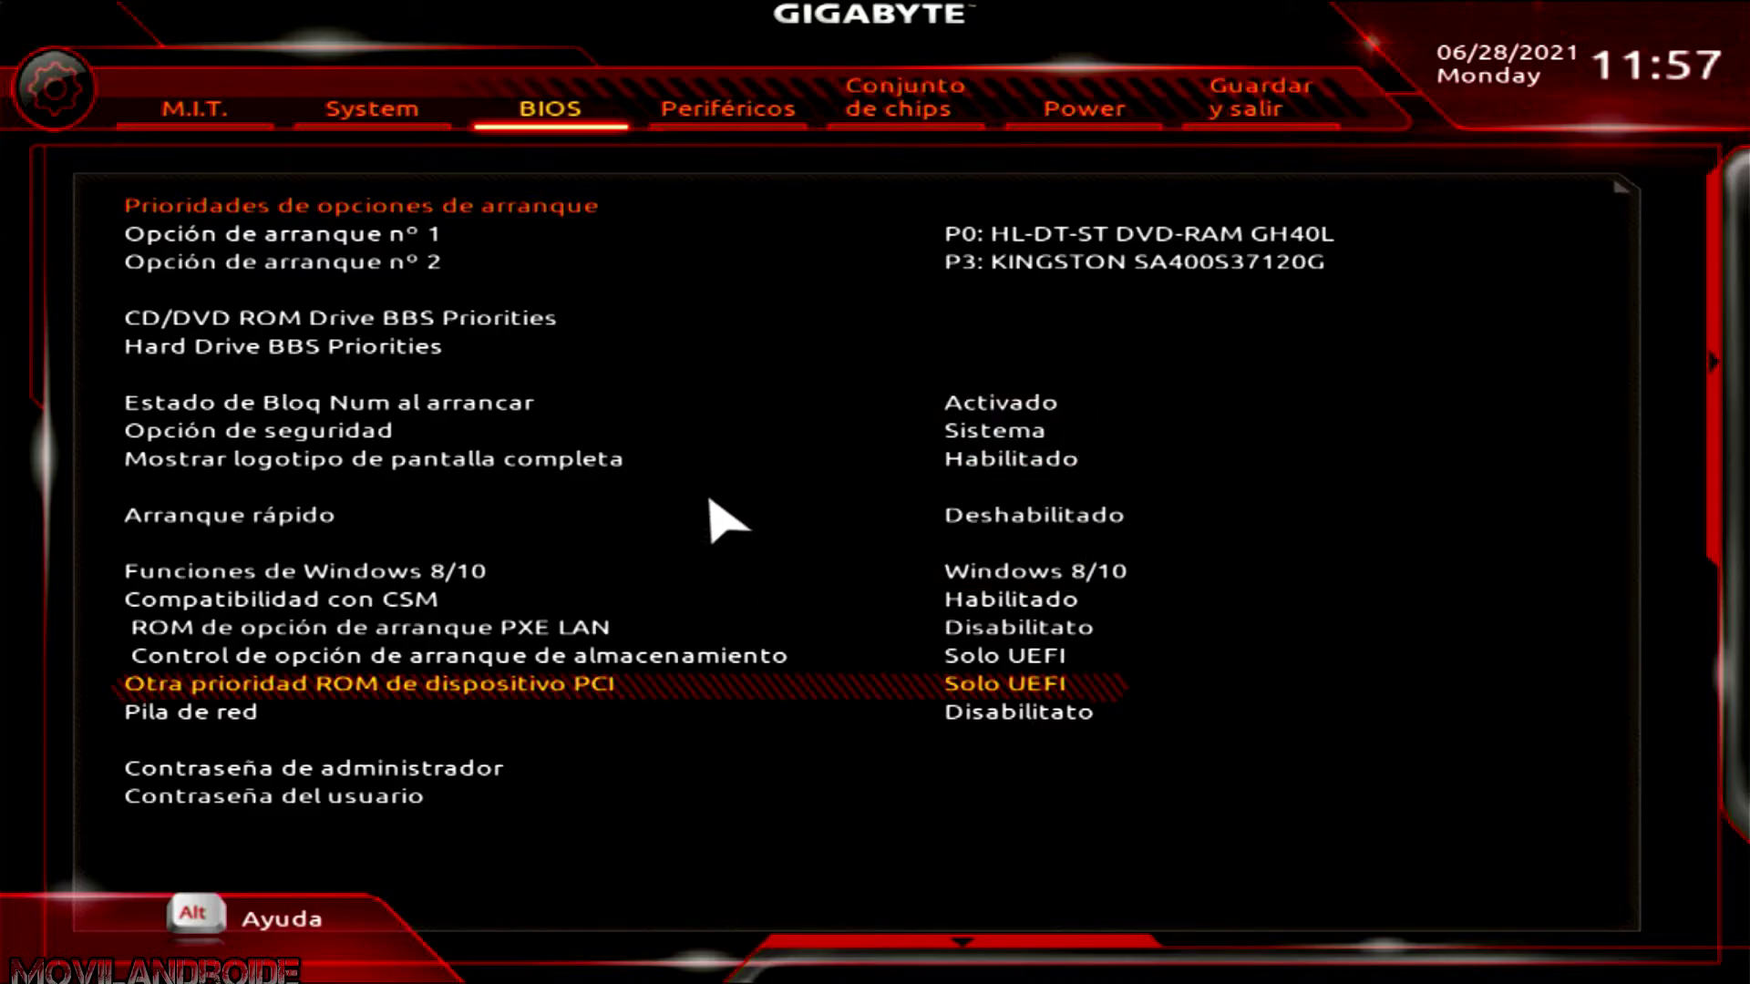
pyautogui.click(387, 598)
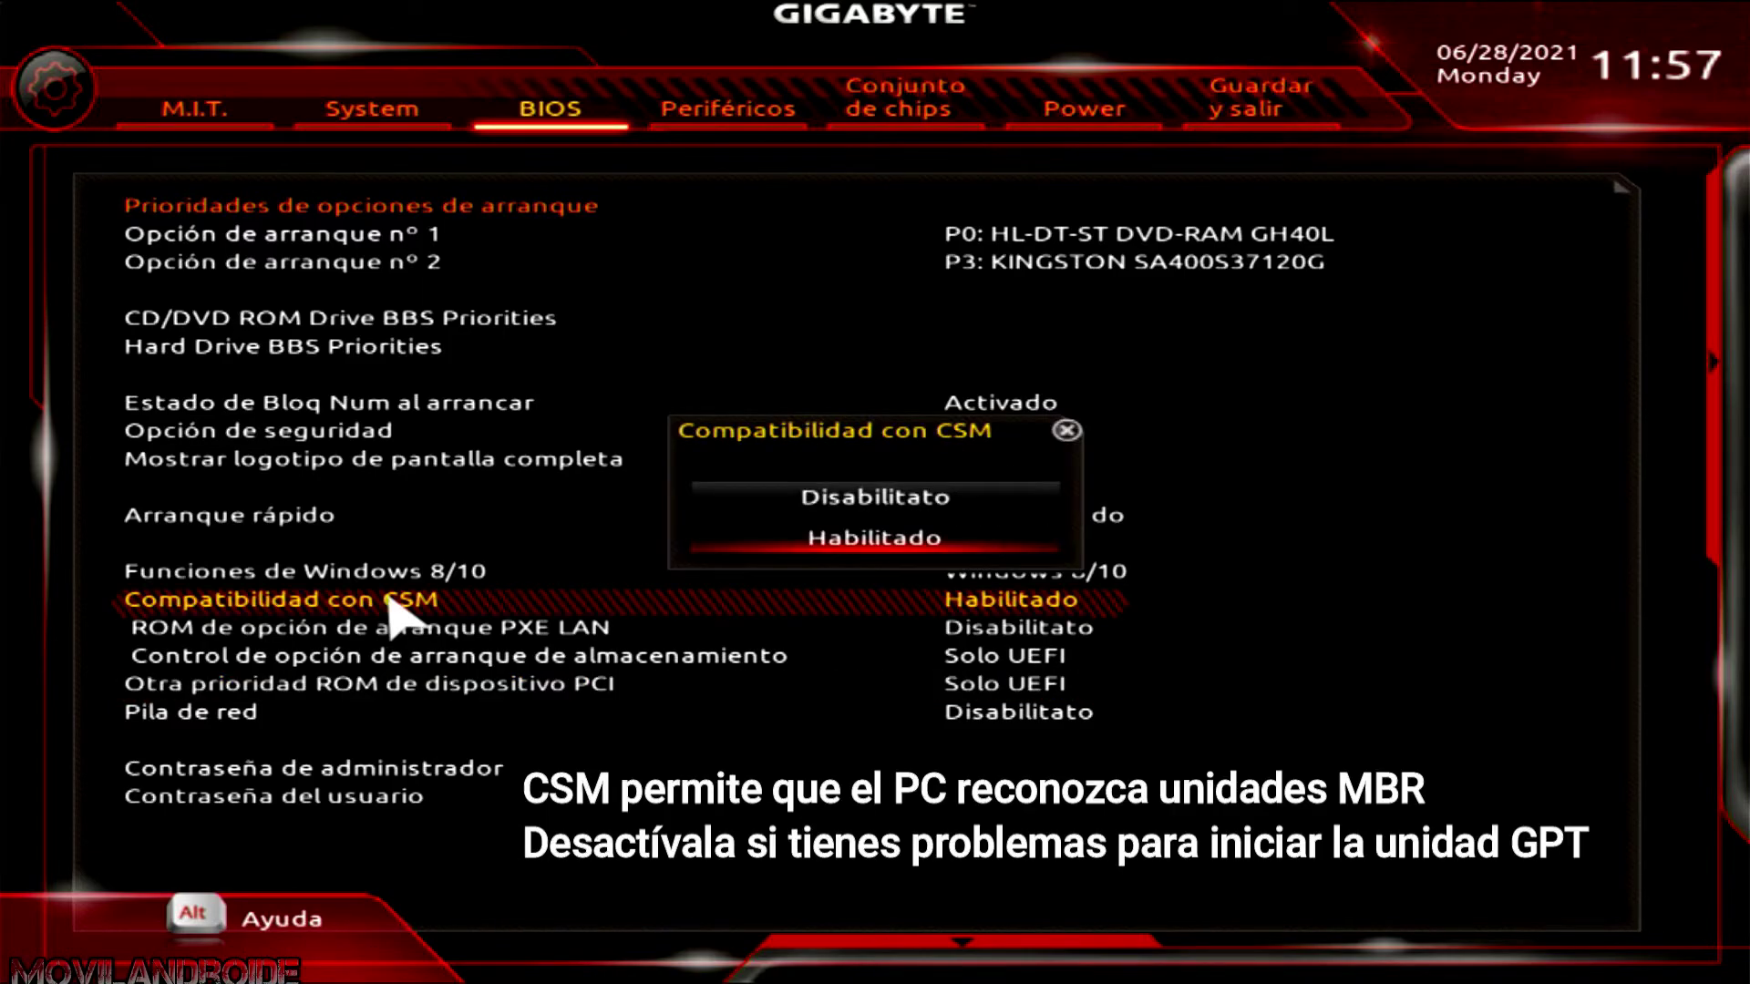
pyautogui.click(1067, 430)
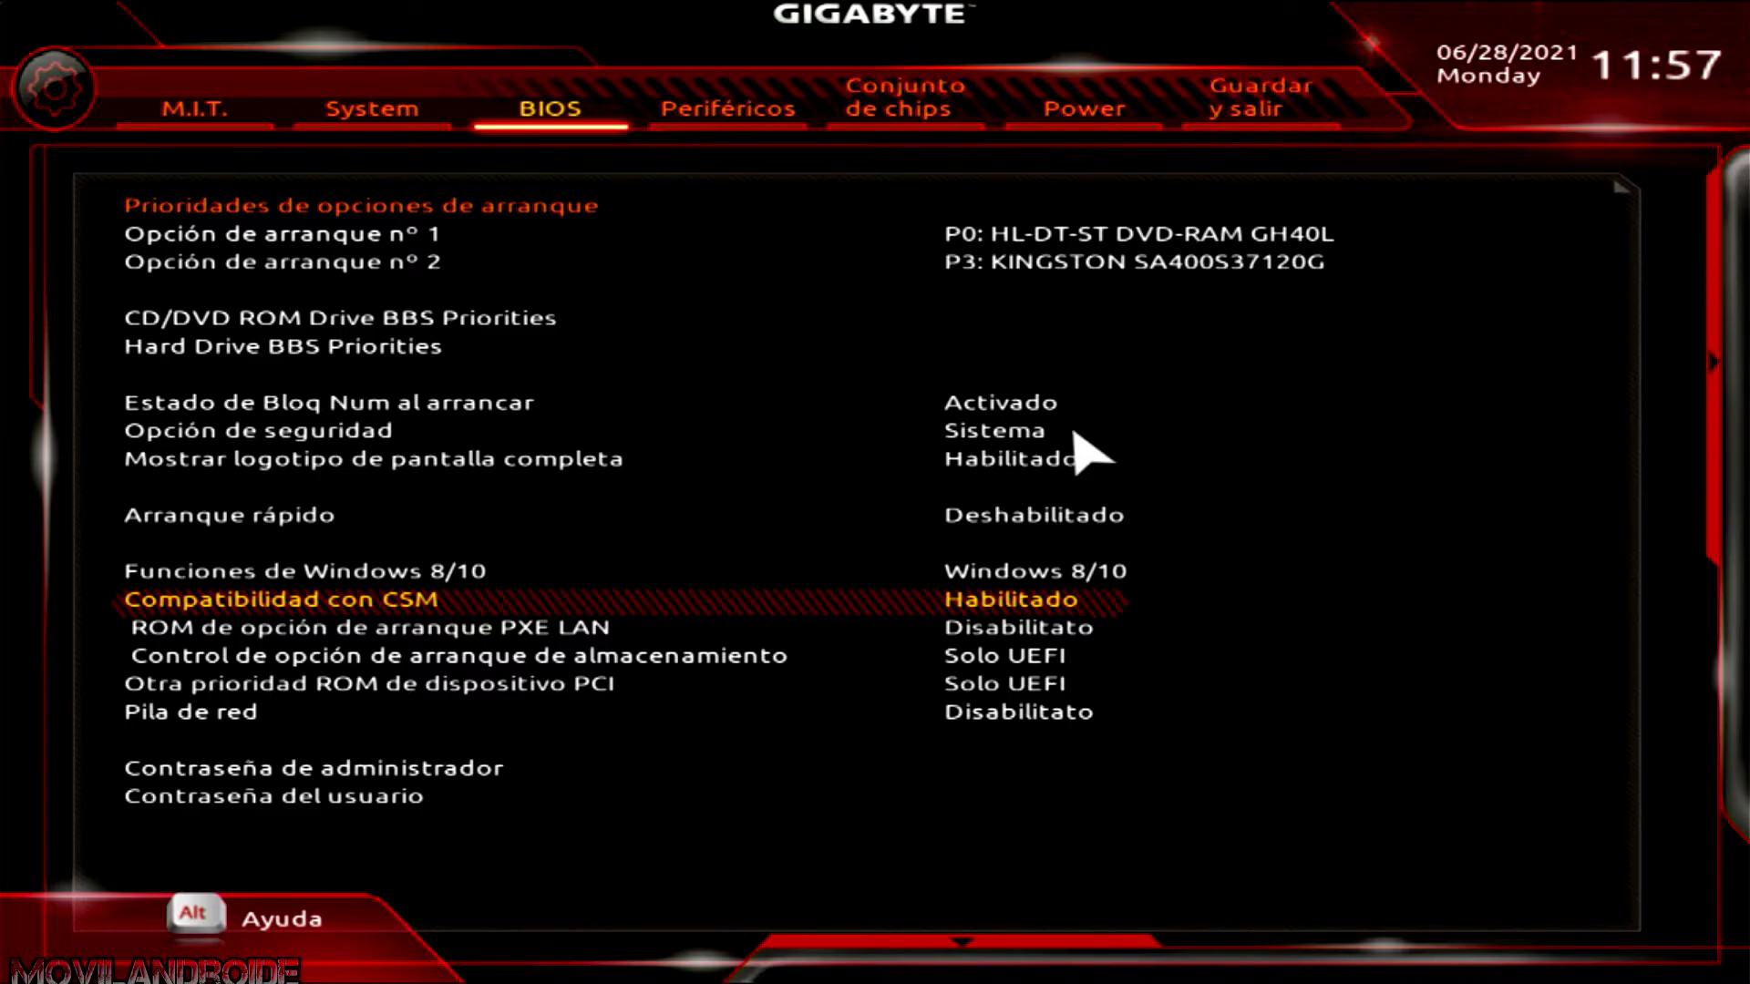
# Step: Save the BIOS configuration, reset the PC and boot from UEFI: Mass Storage Device, Partition 1
pyautogui.click(1251, 101)
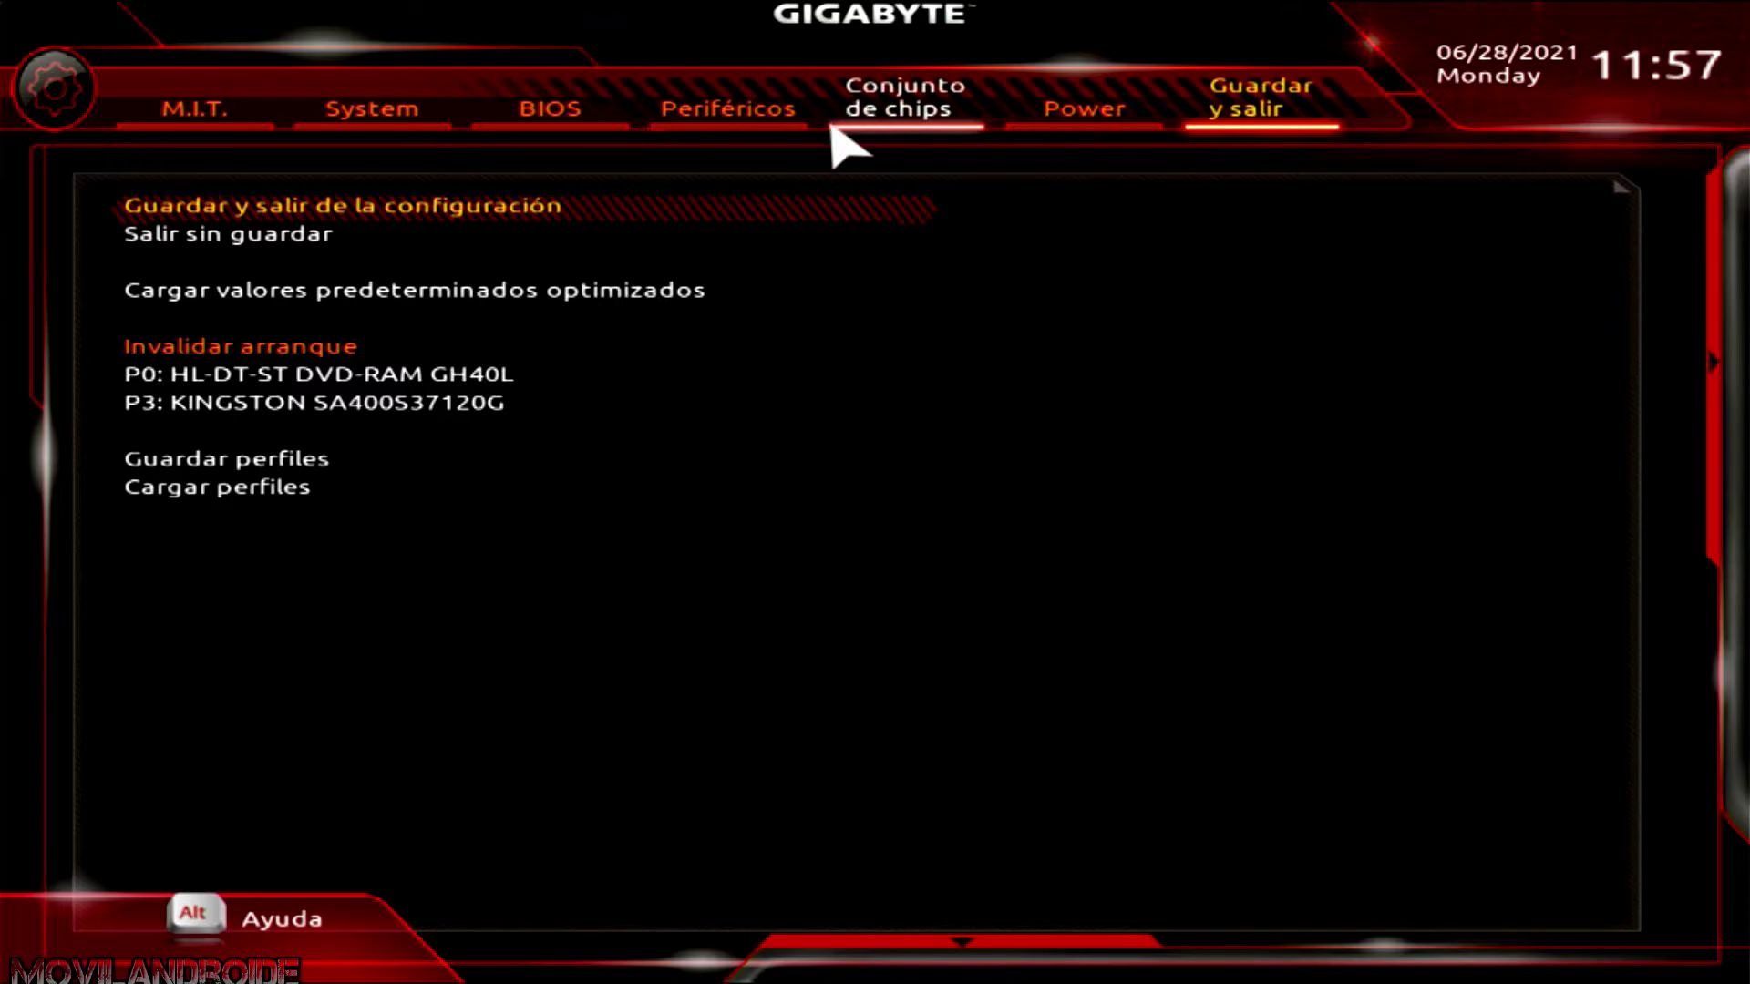
pyautogui.click(610, 207)
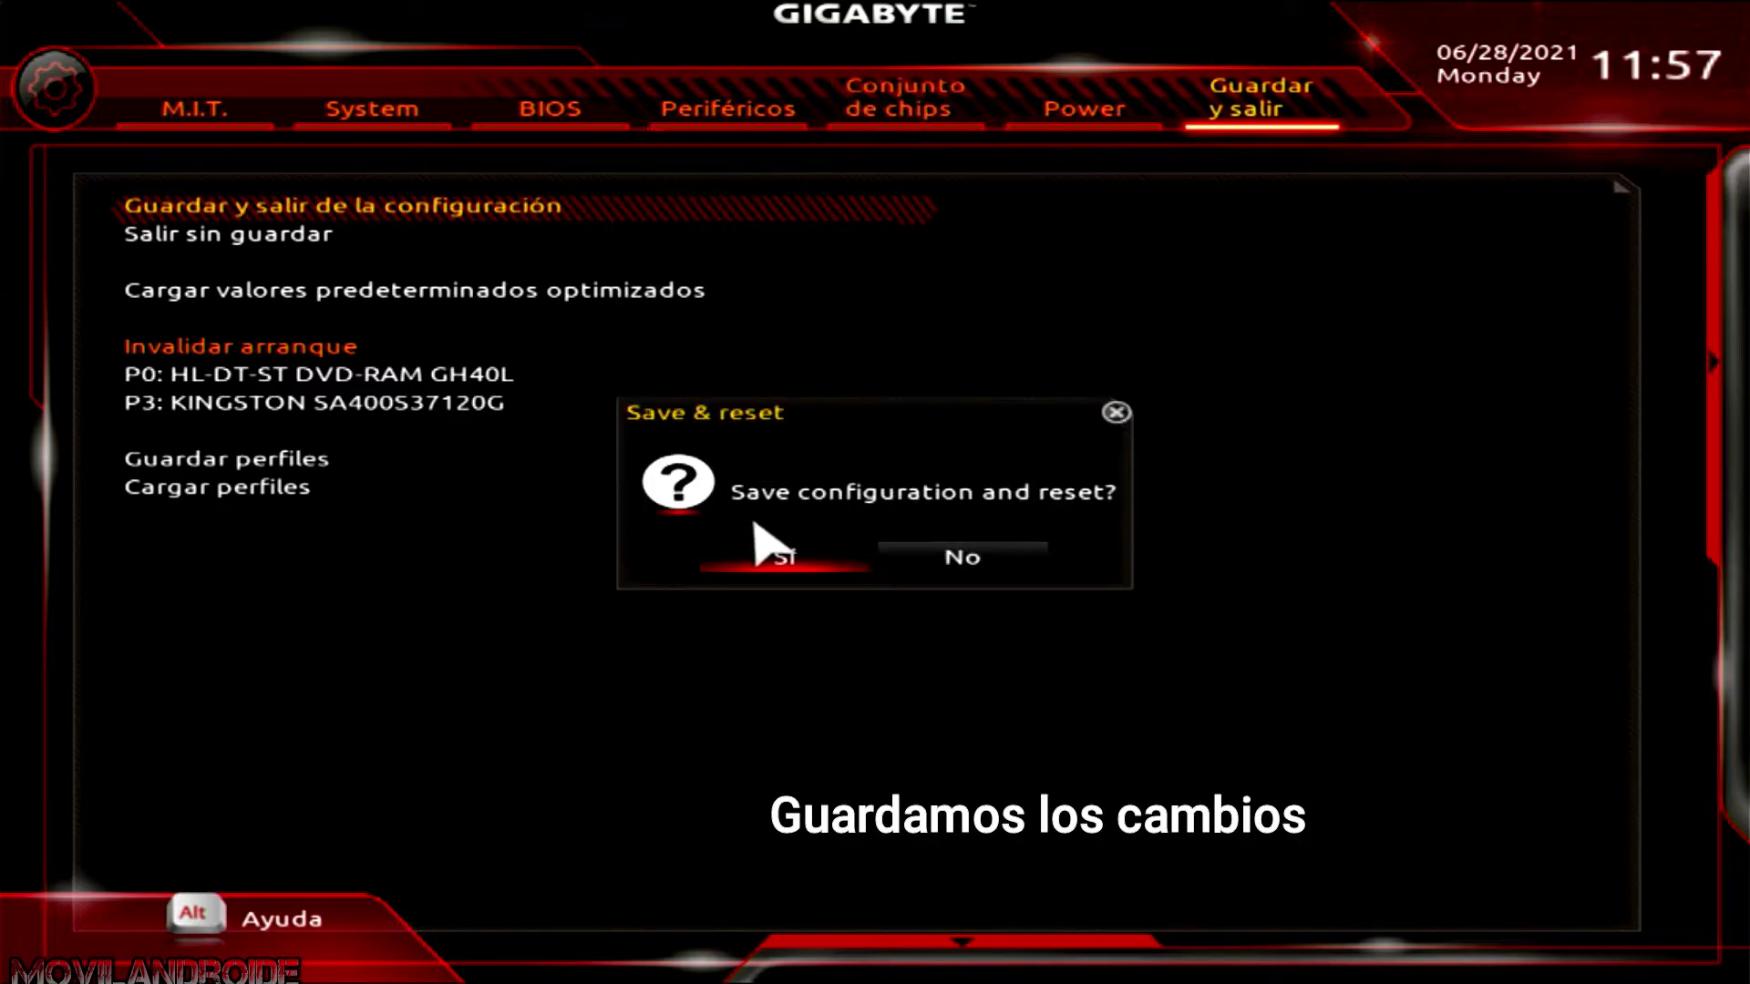
pyautogui.click(776, 567)
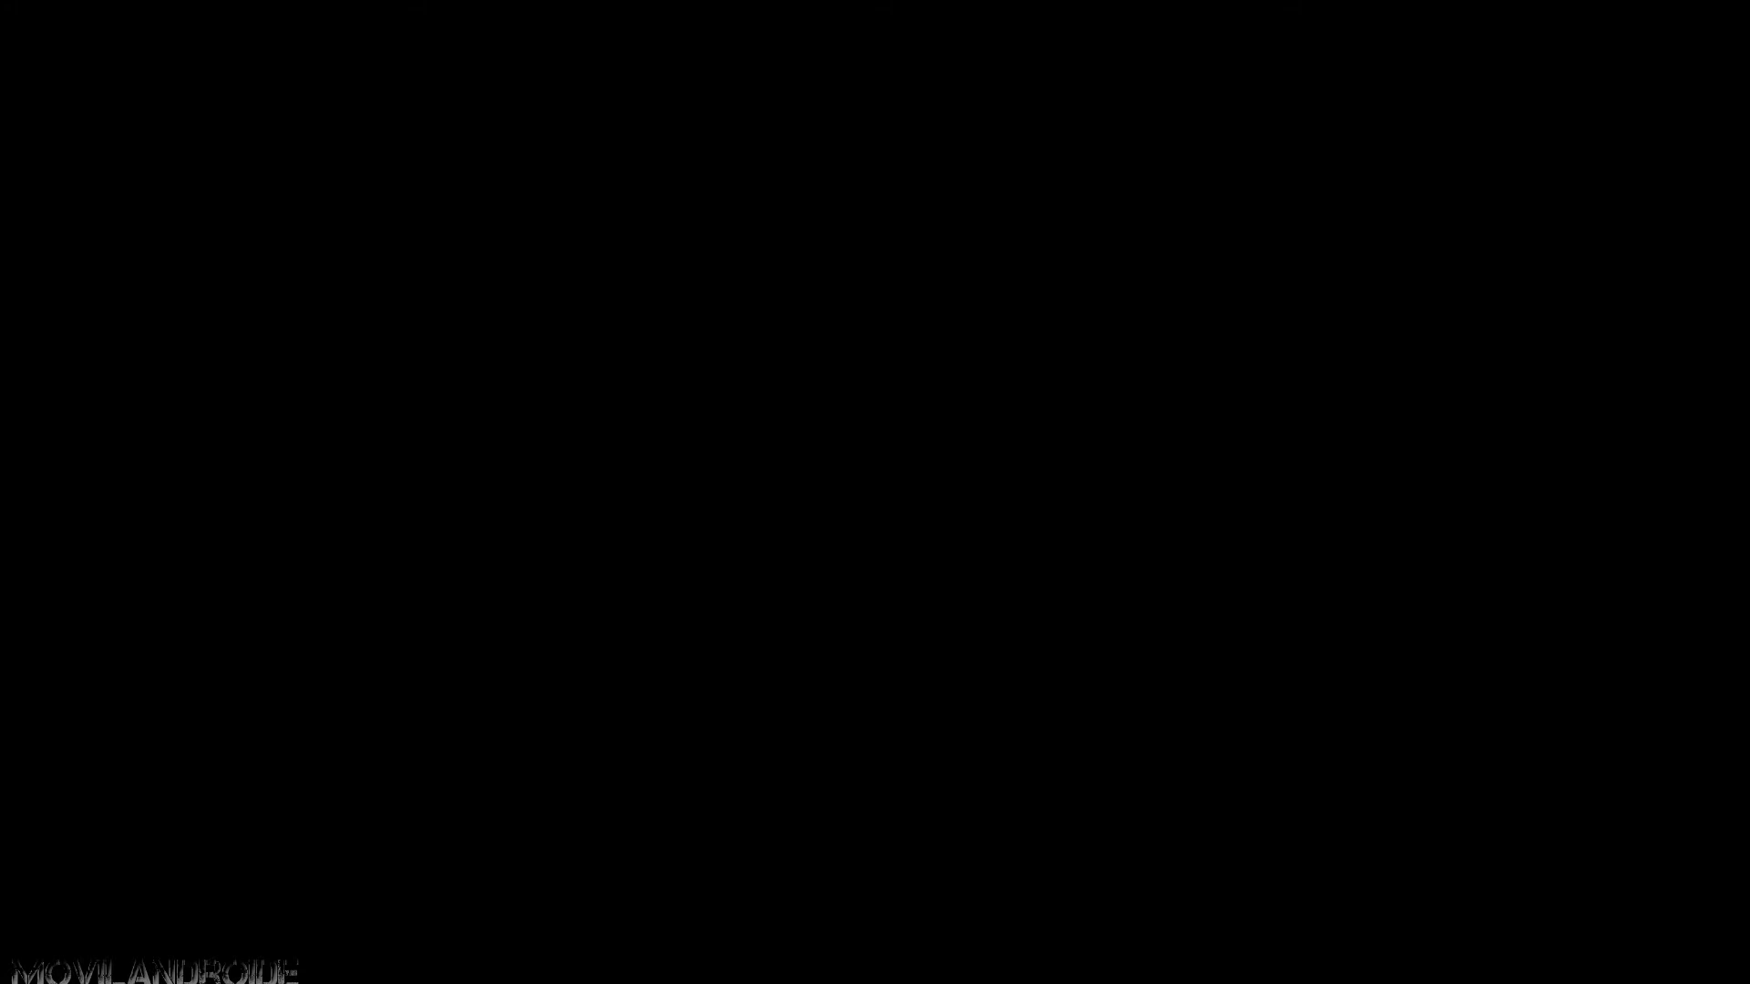
pyautogui.press('F12')
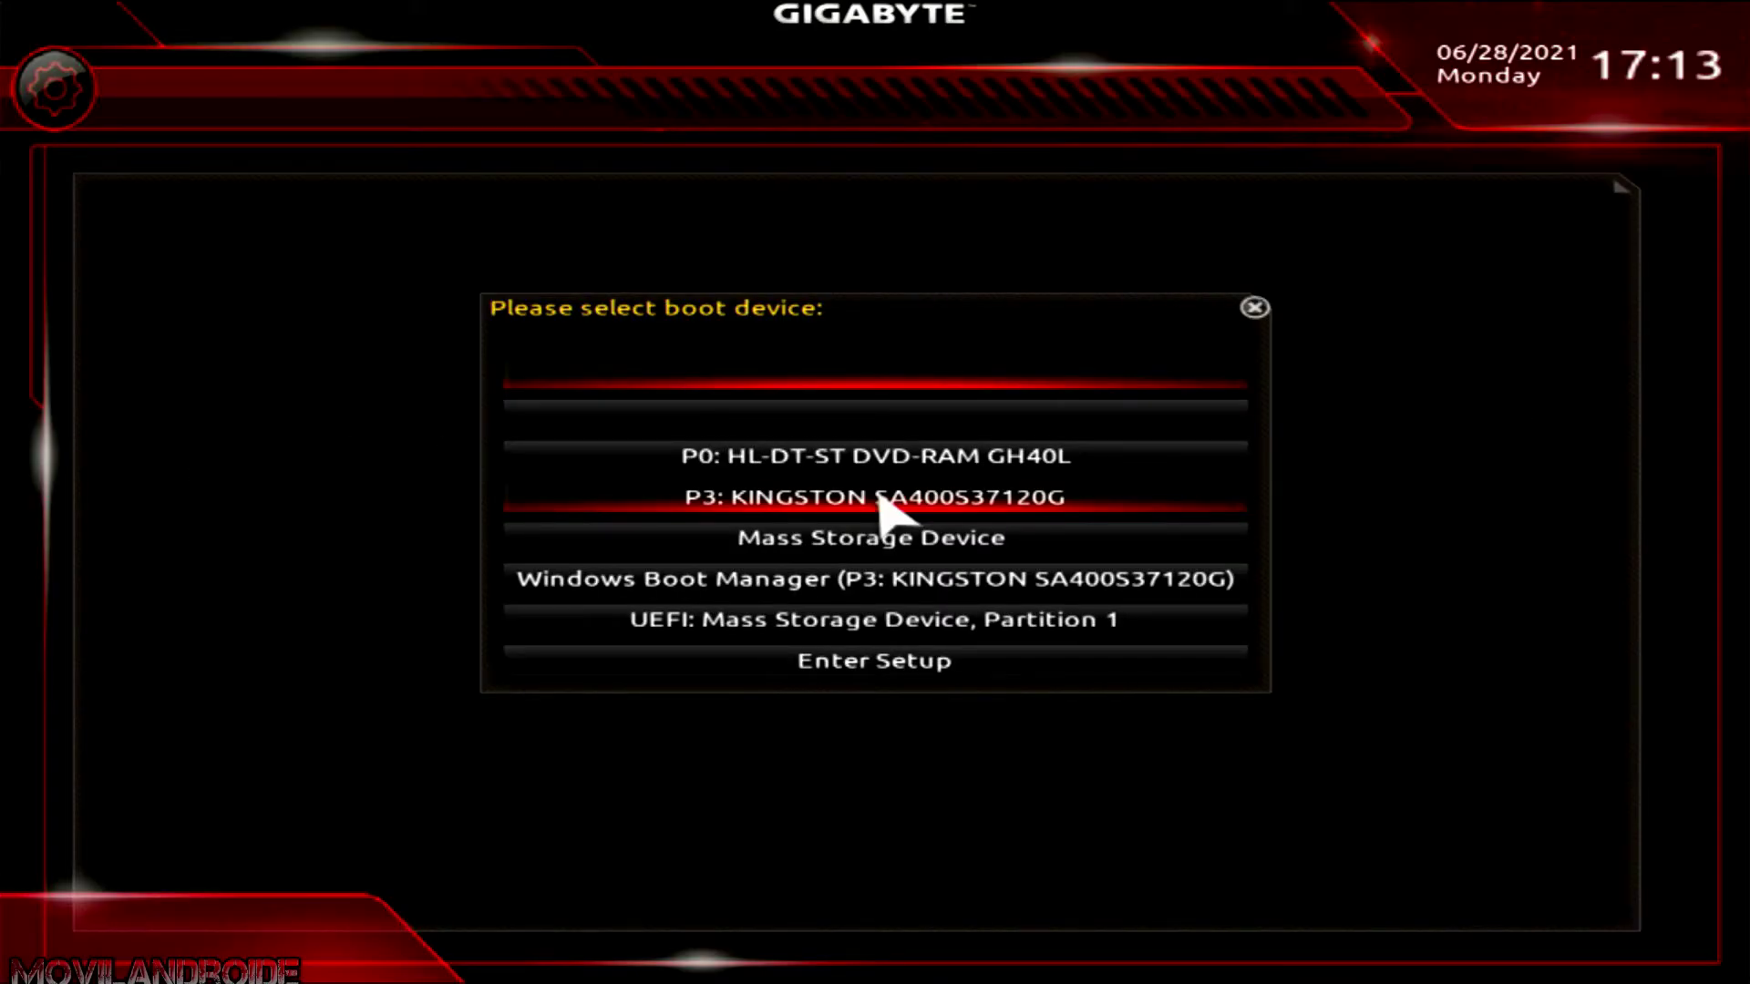
pyautogui.click(770, 620)
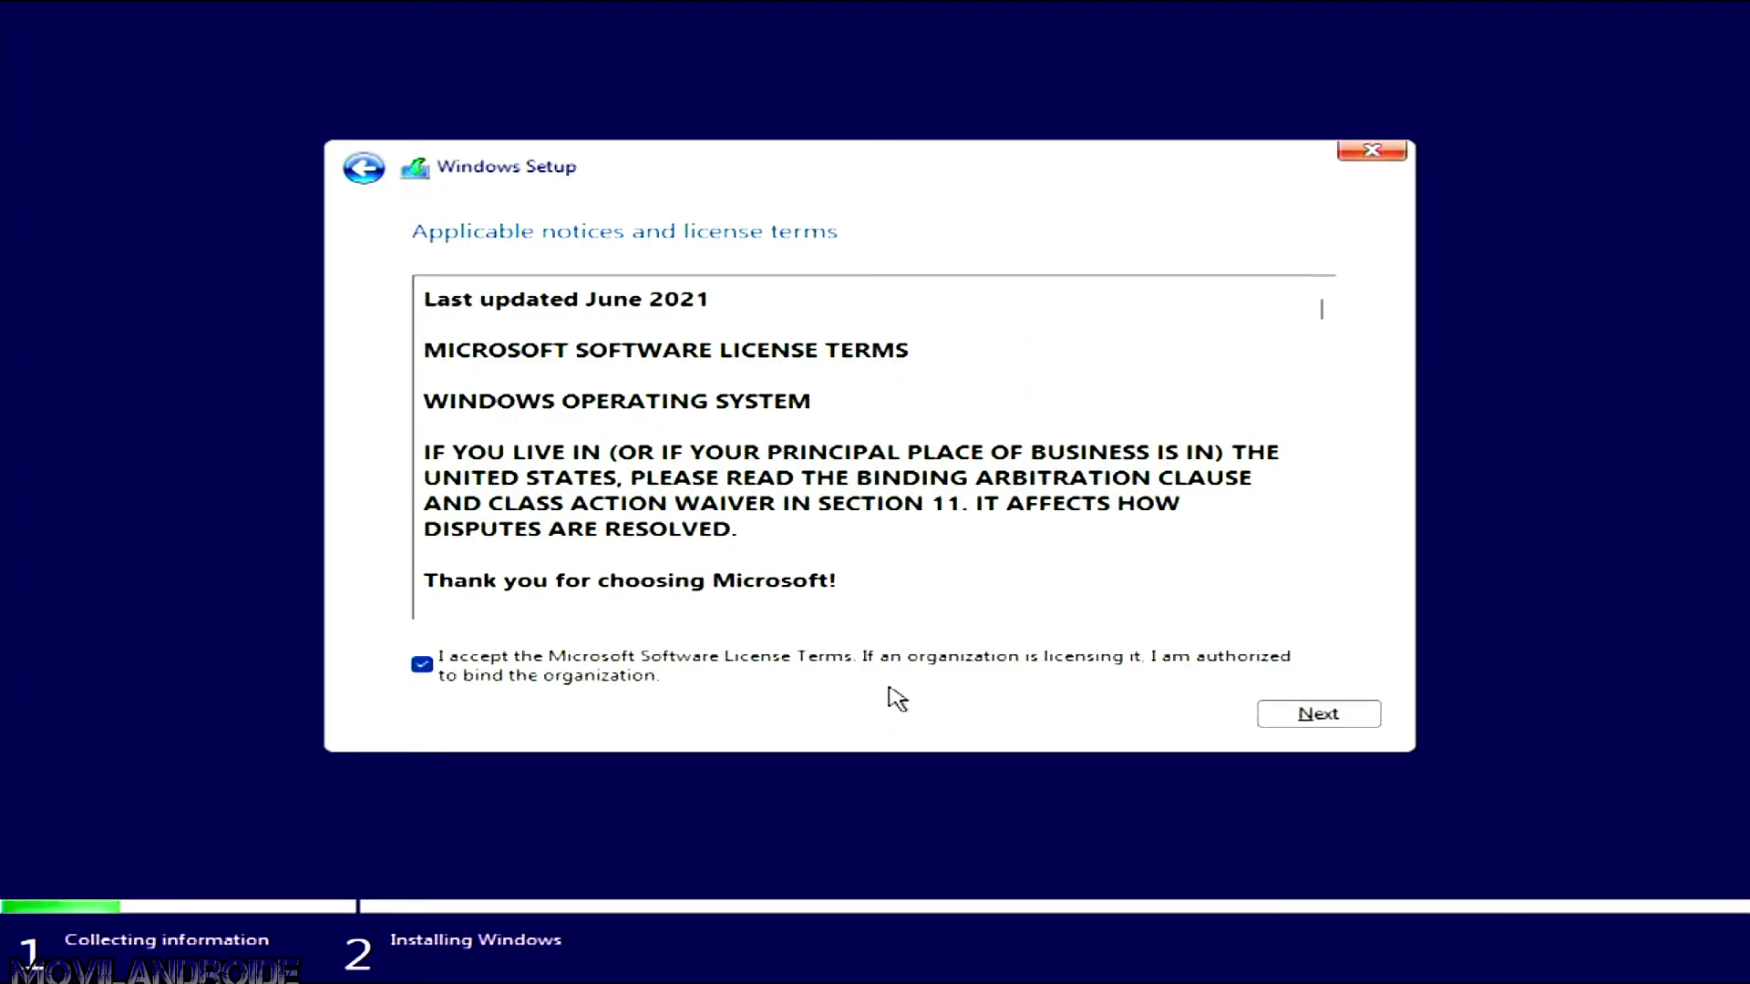
# Step: Continue past the accepted license terms and start installing Windows on Drive 0 Unallocated Space
pyautogui.press('Return')
pyautogui.click(720, 461)
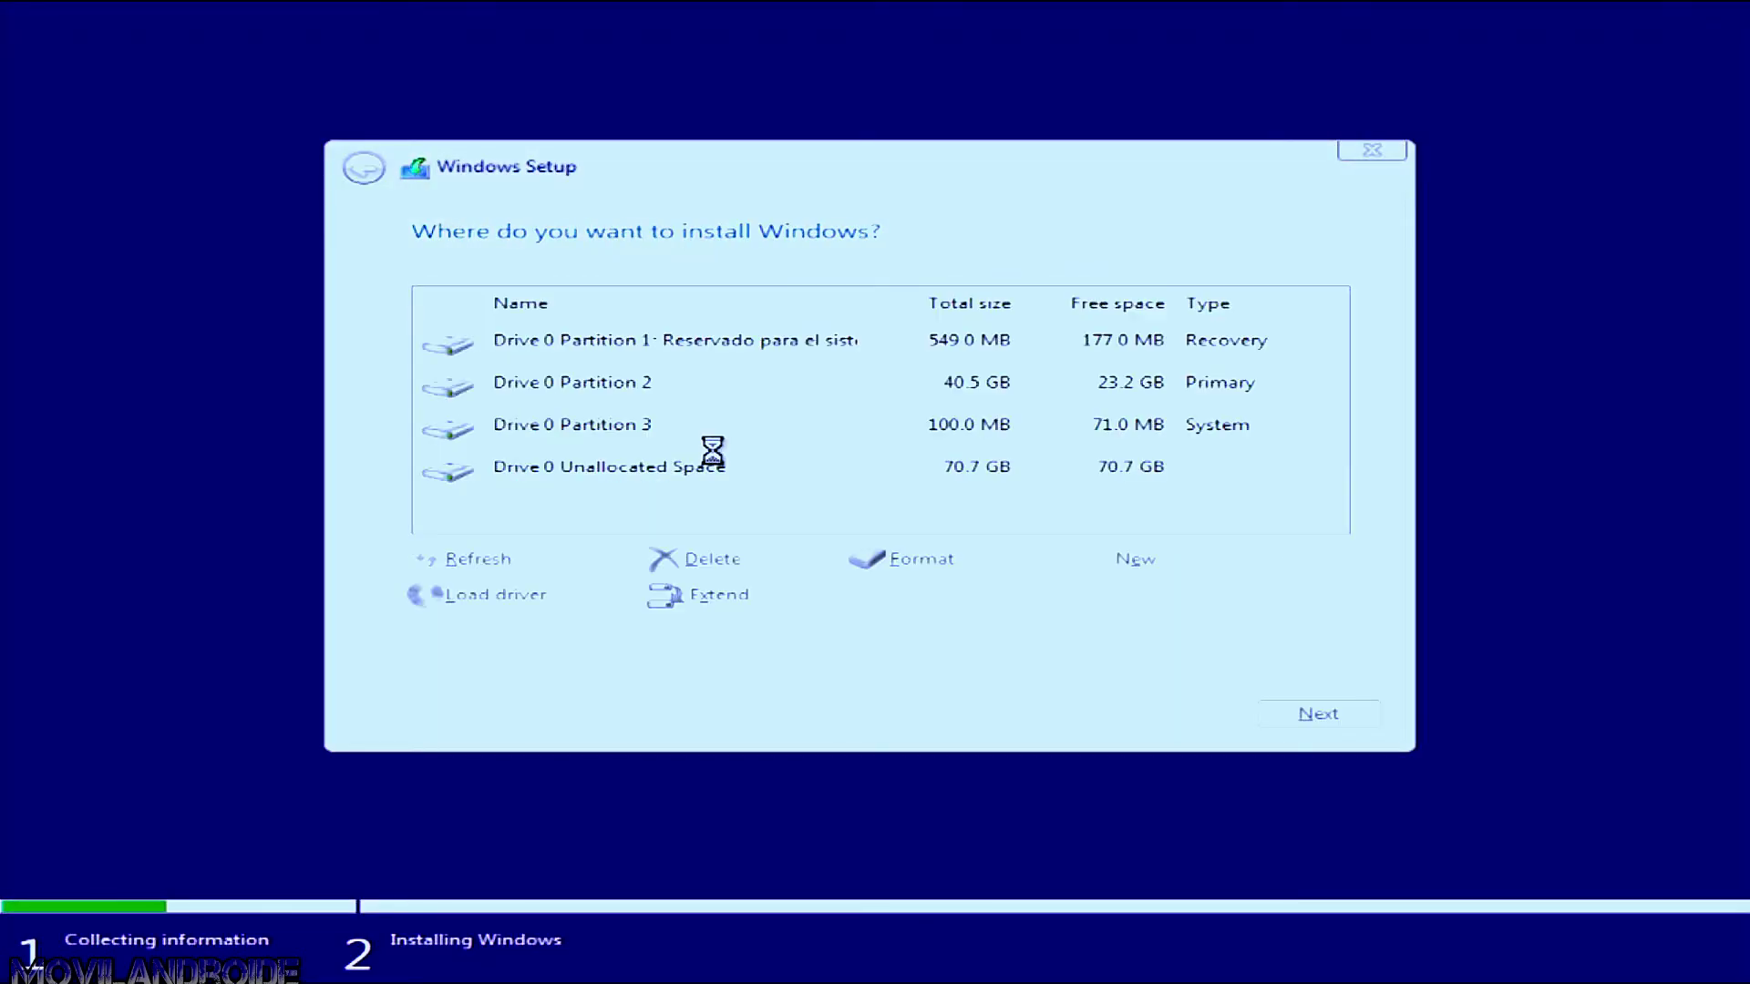
pyautogui.click(613, 483)
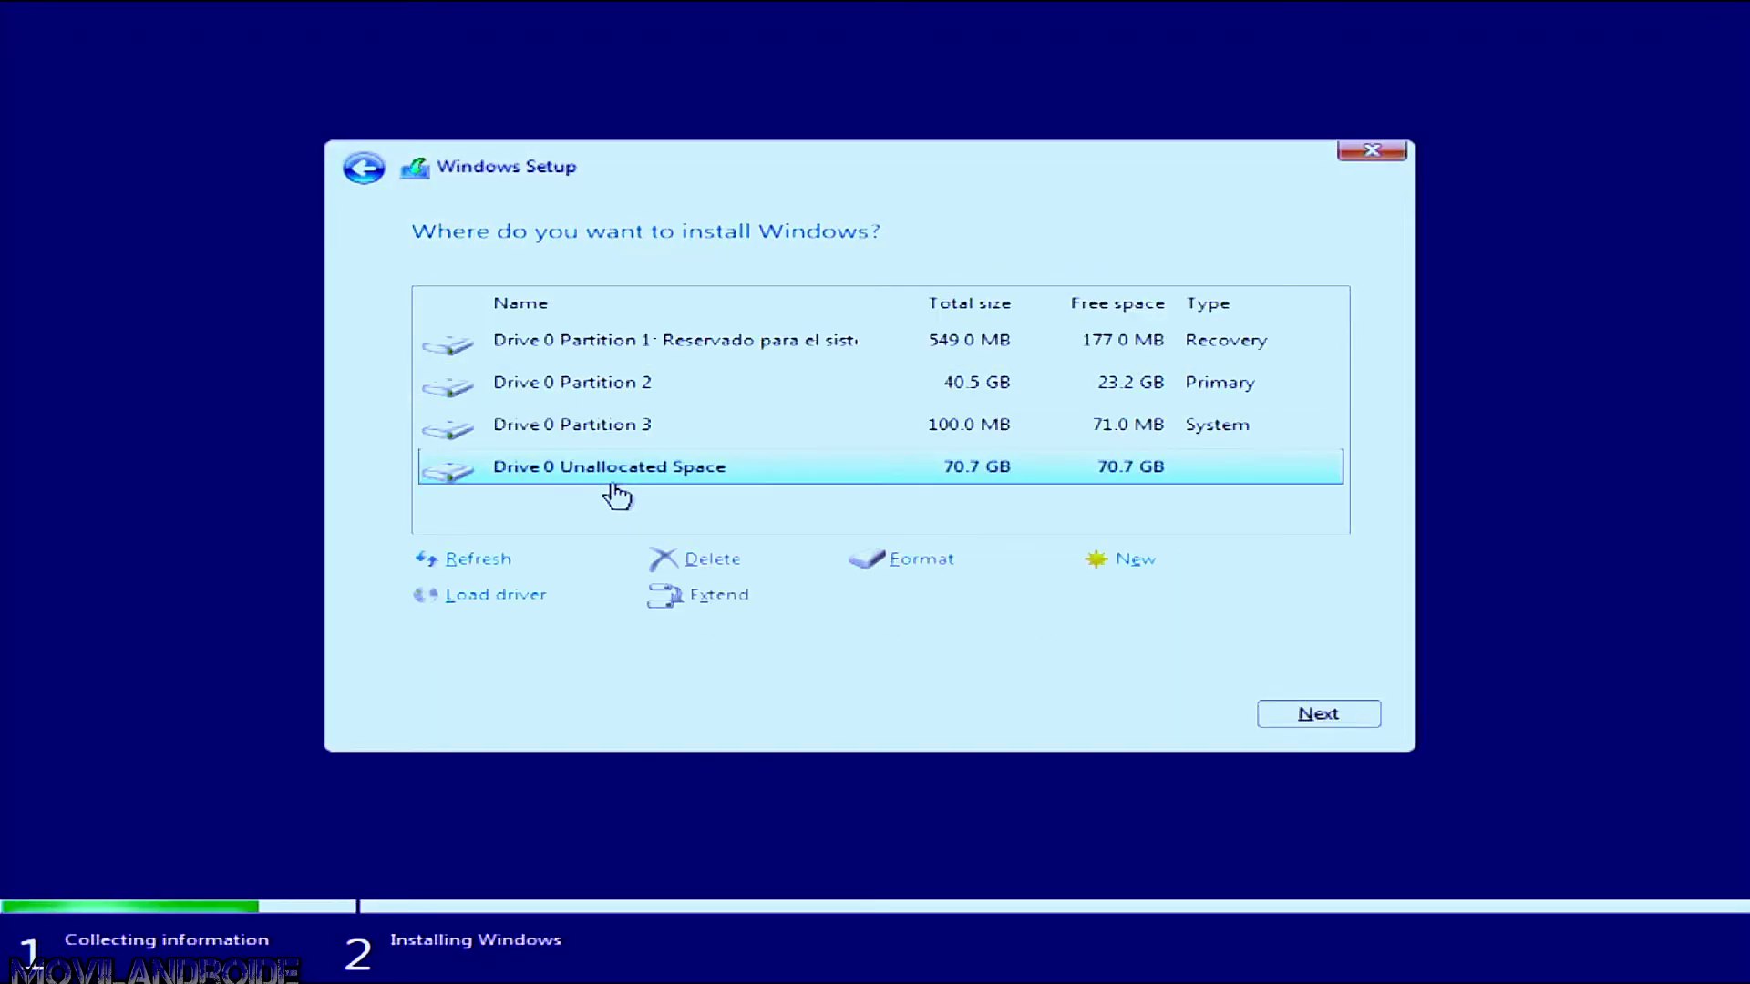
pyautogui.click(1344, 720)
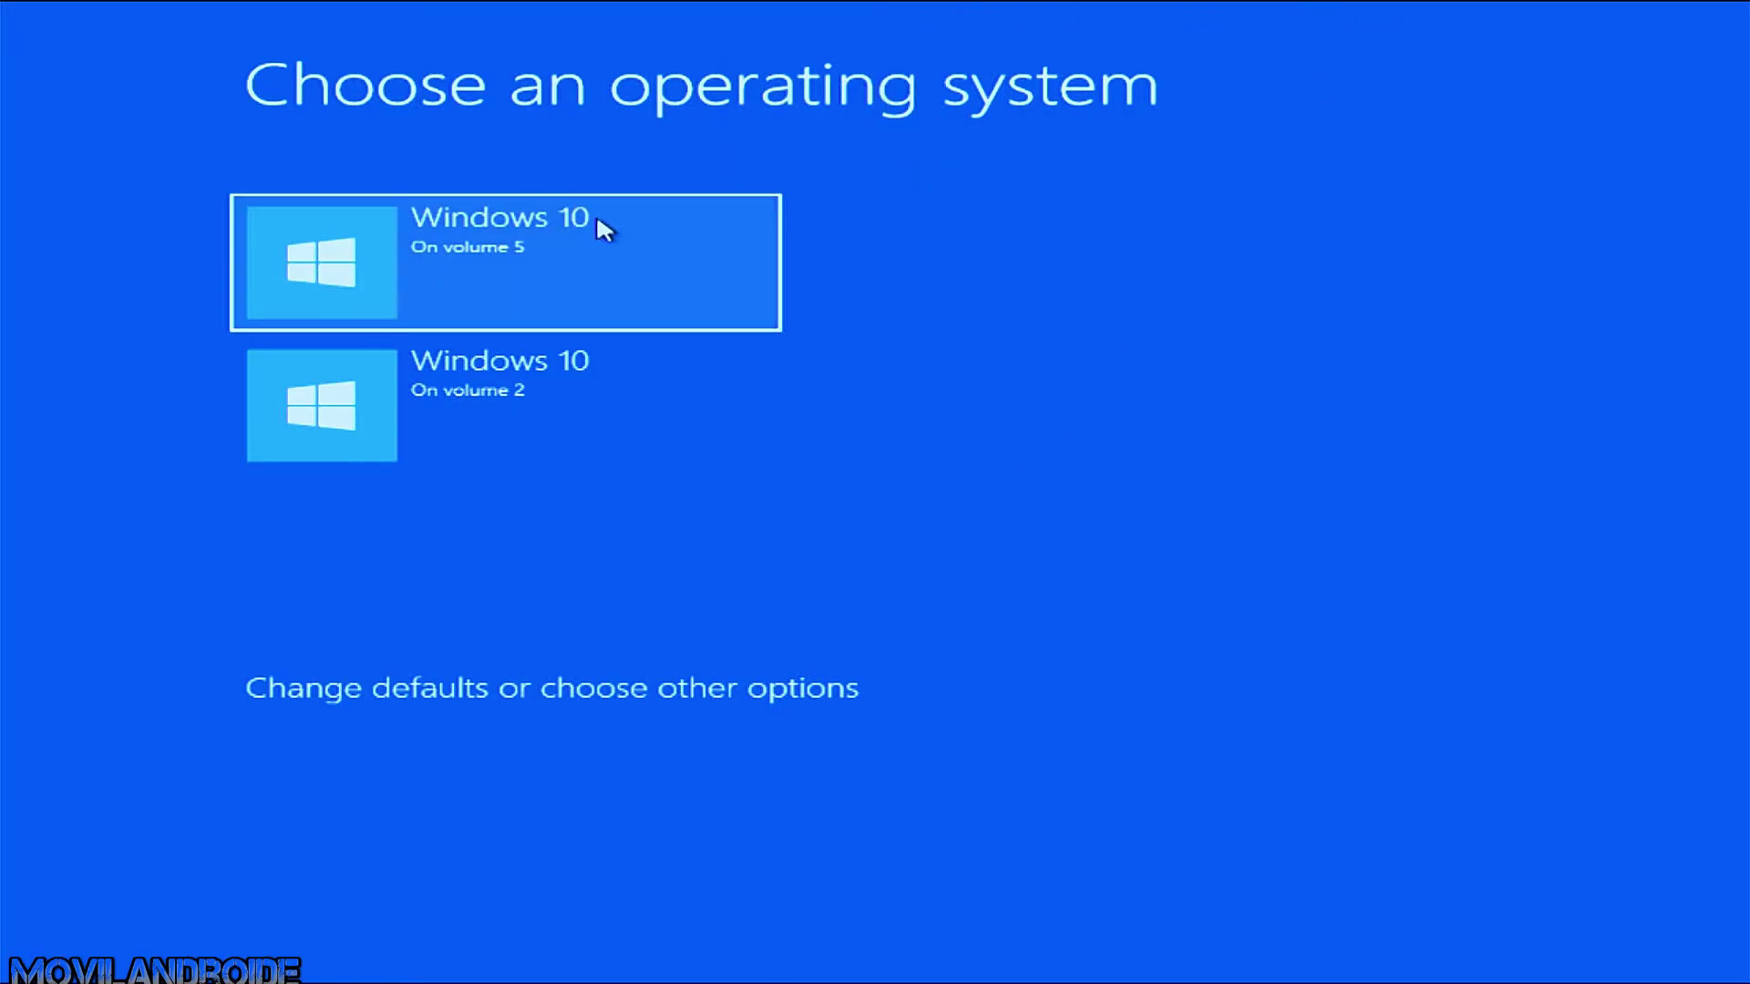
# Step: Boot the Windows 10 installation on volume 2, then install EasyBCD 2.4 and run it
pyautogui.click(495, 404)
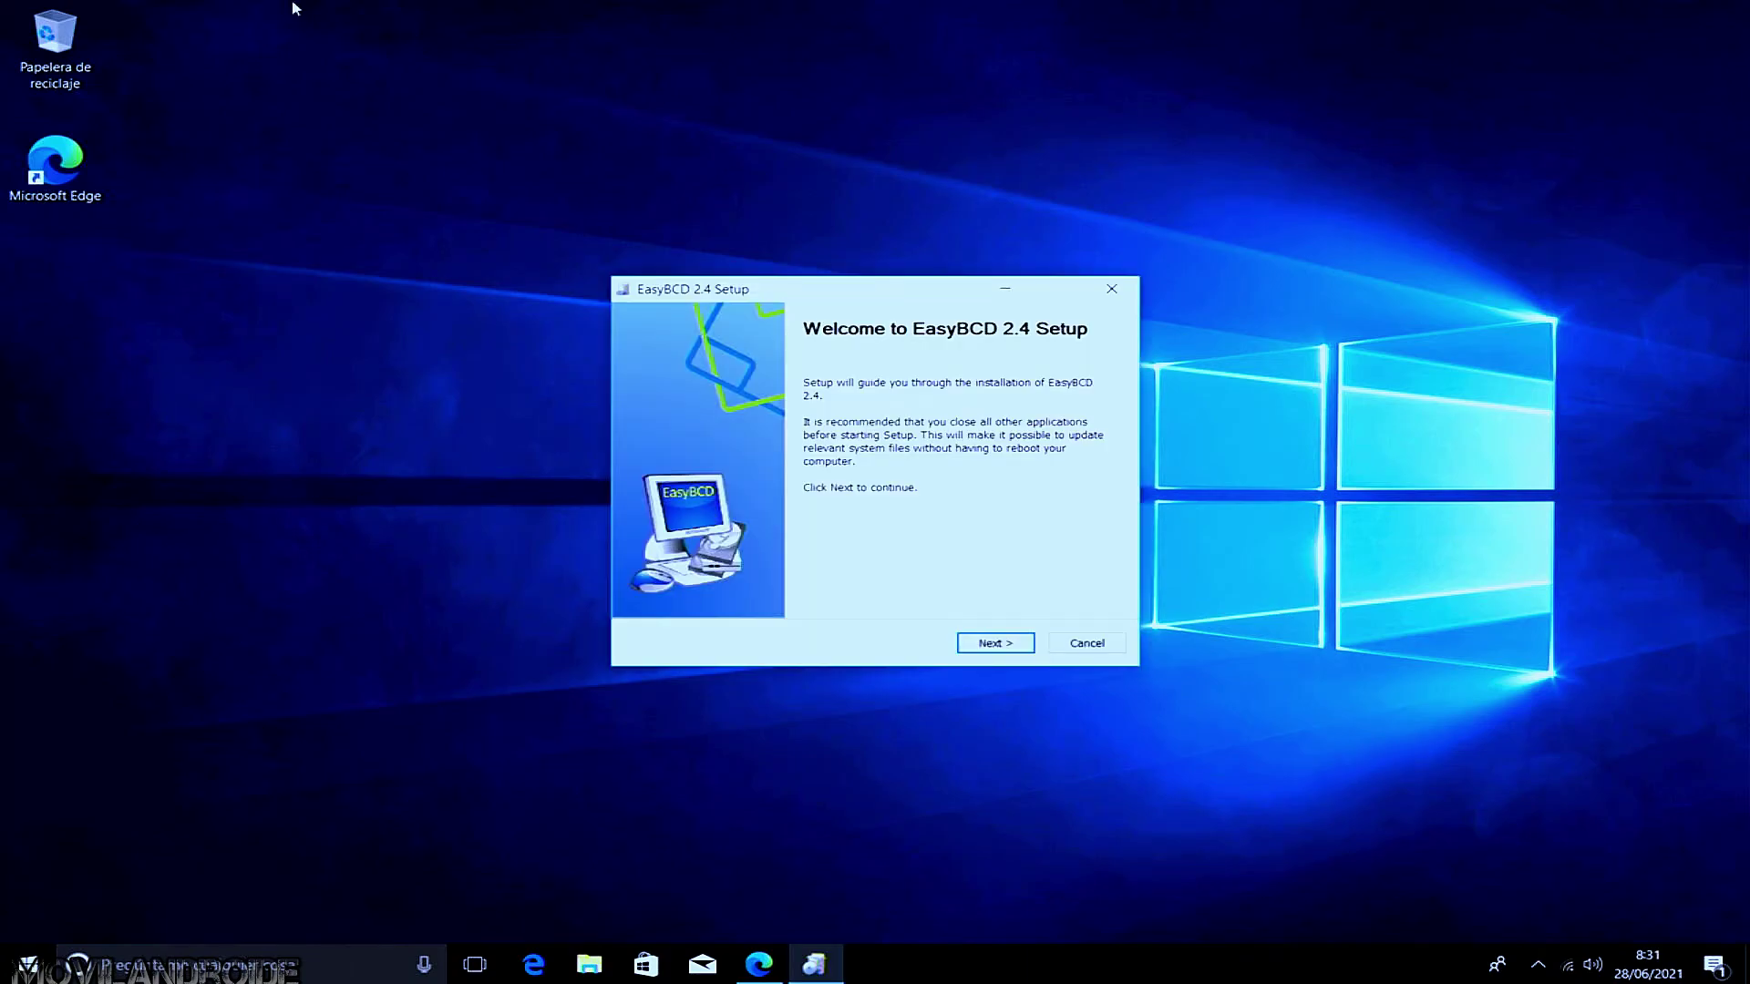
pyautogui.click(995, 642)
pyautogui.click(995, 643)
pyautogui.click(995, 643)
pyautogui.click(997, 643)
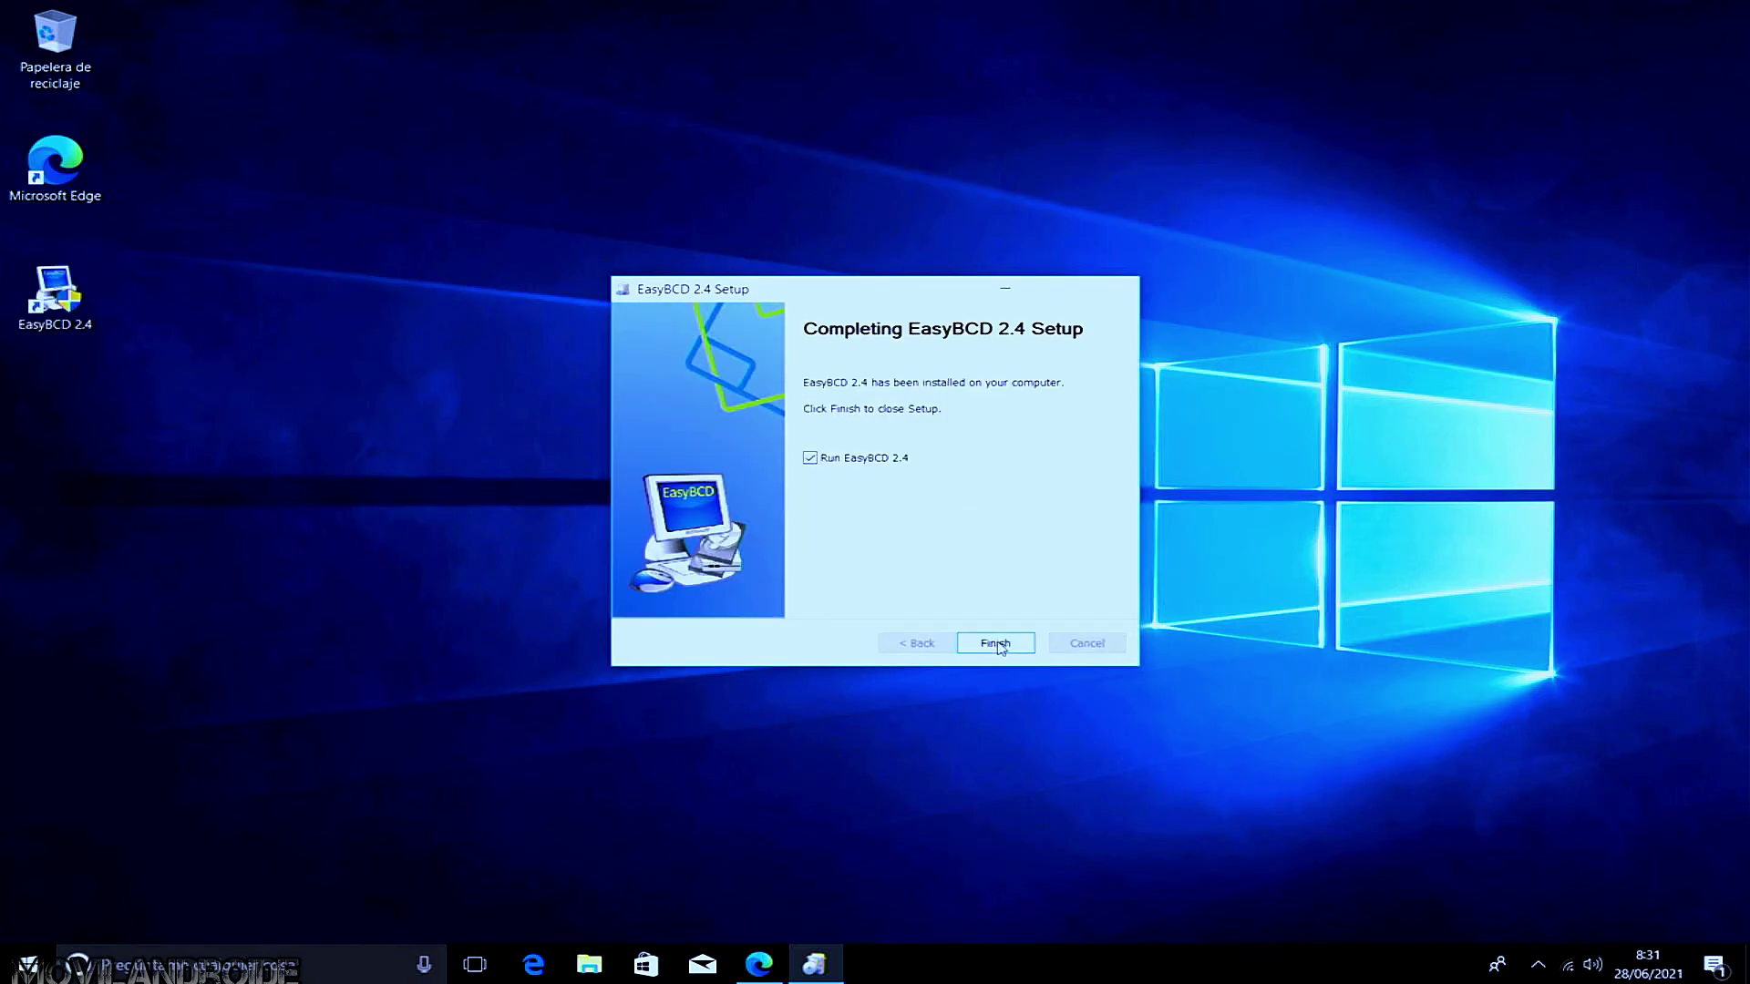
pyautogui.click(997, 644)
pyautogui.click(973, 474)
pyautogui.click(821, 573)
pyautogui.click(1008, 475)
# Step: Rename the default first entry of the boot menu to Windows 11 and save the configuration
pyautogui.doubleClick(890, 451)
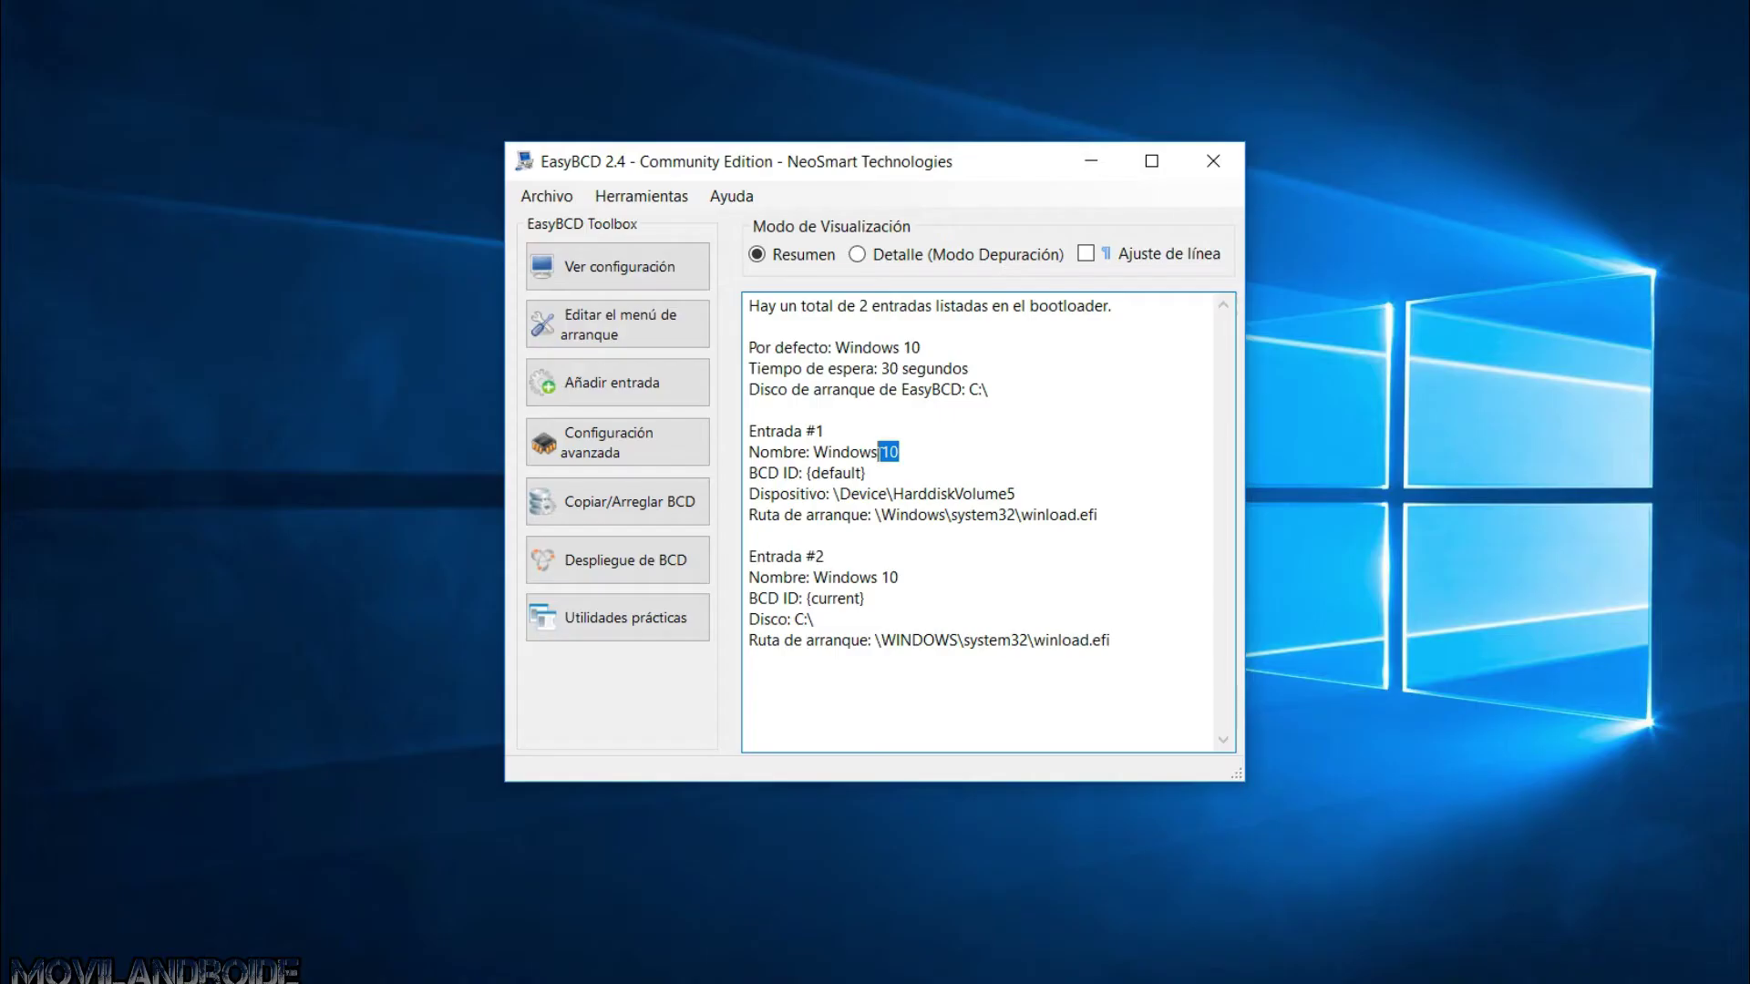
pyautogui.click(898, 451)
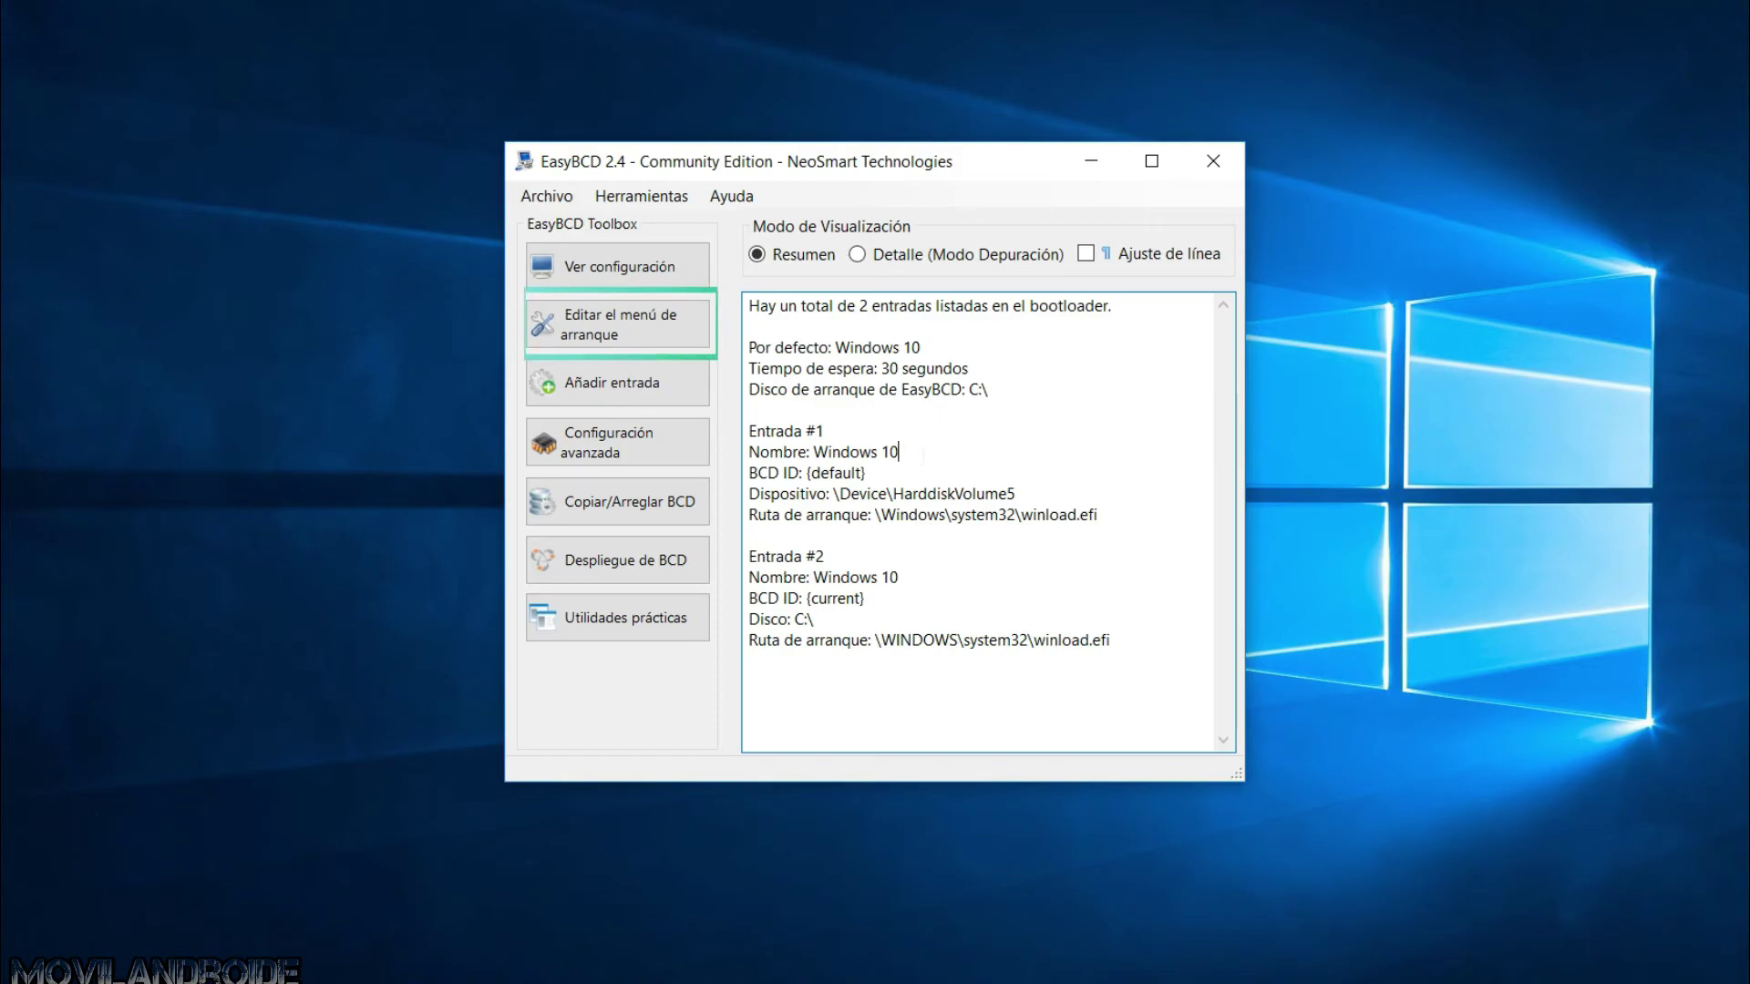
pyautogui.click(633, 320)
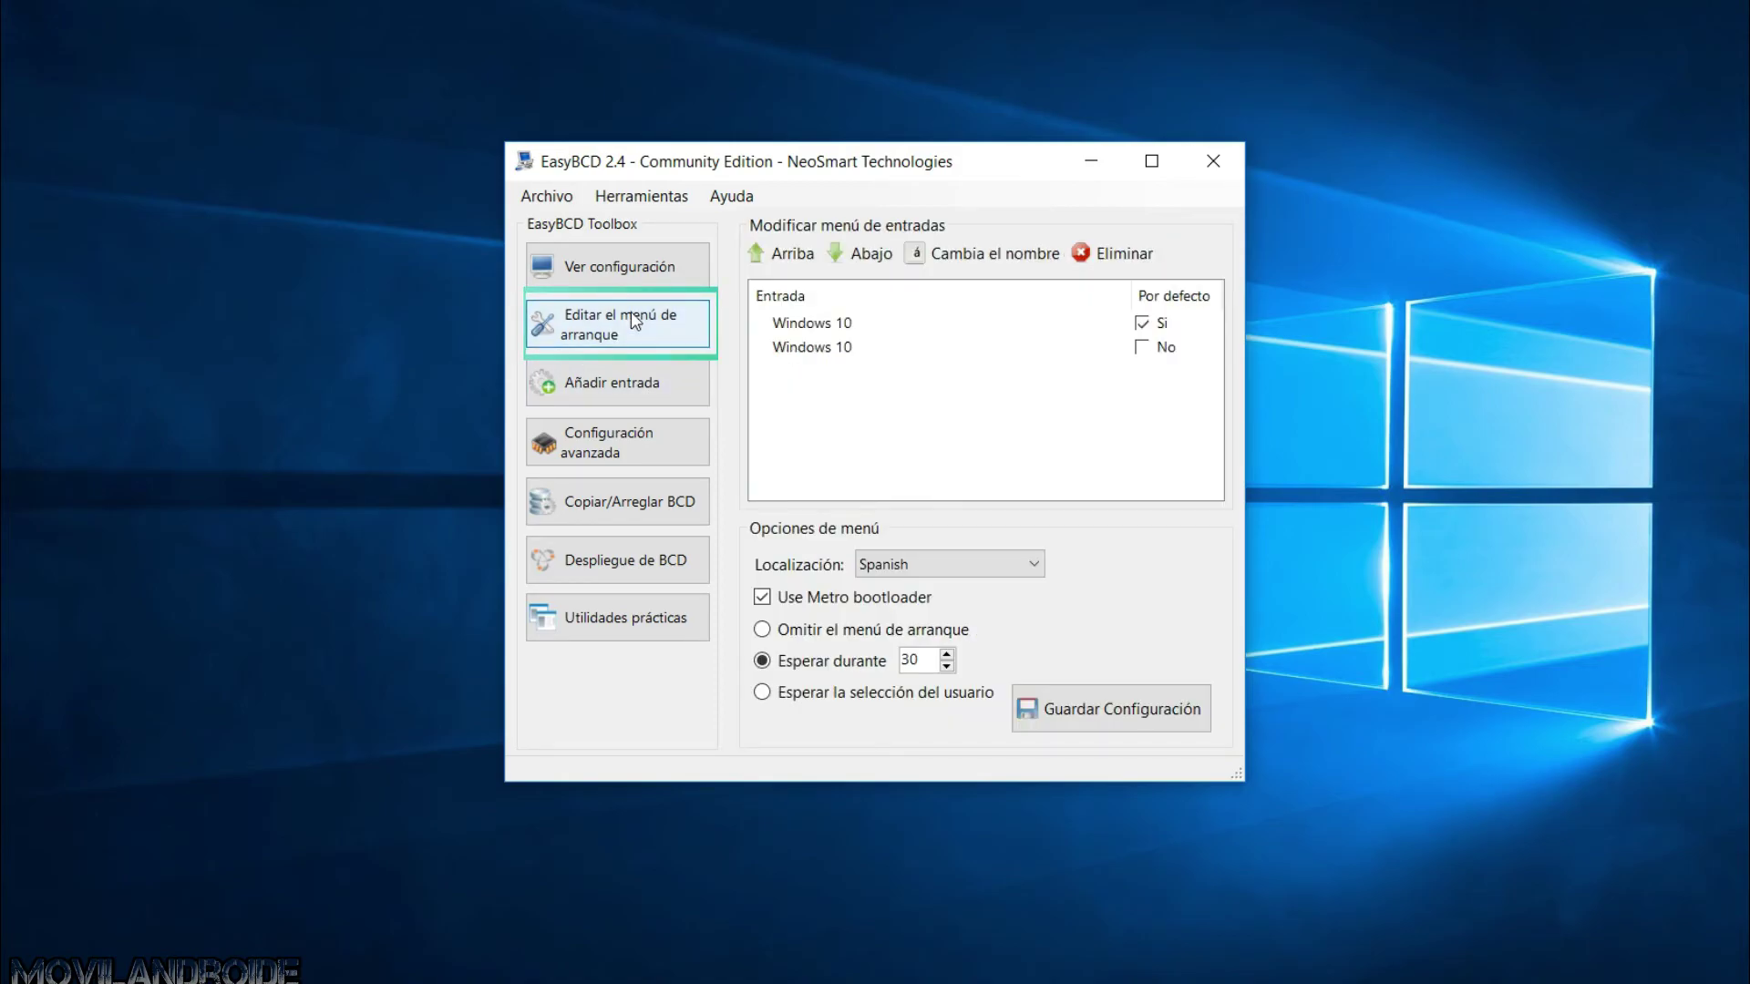
pyautogui.doubleClick(873, 324)
pyautogui.press('End')
pyautogui.press('BackSpace')
pyautogui.write('1')
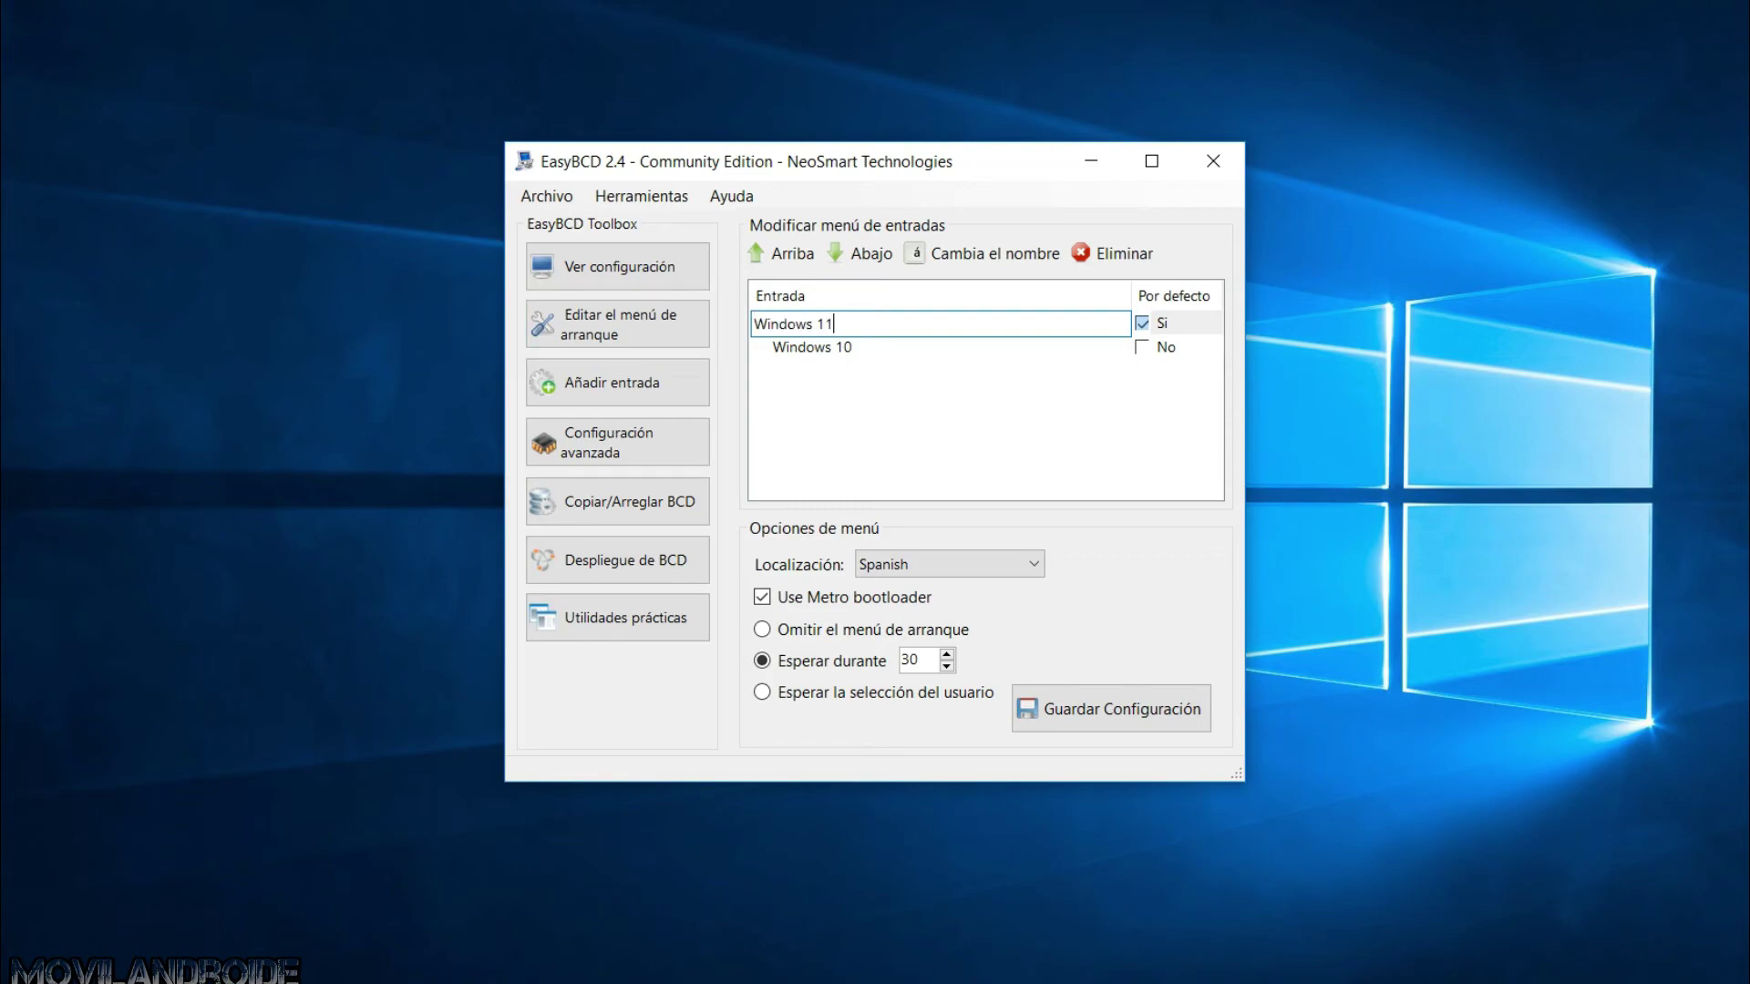
pyautogui.click(1131, 717)
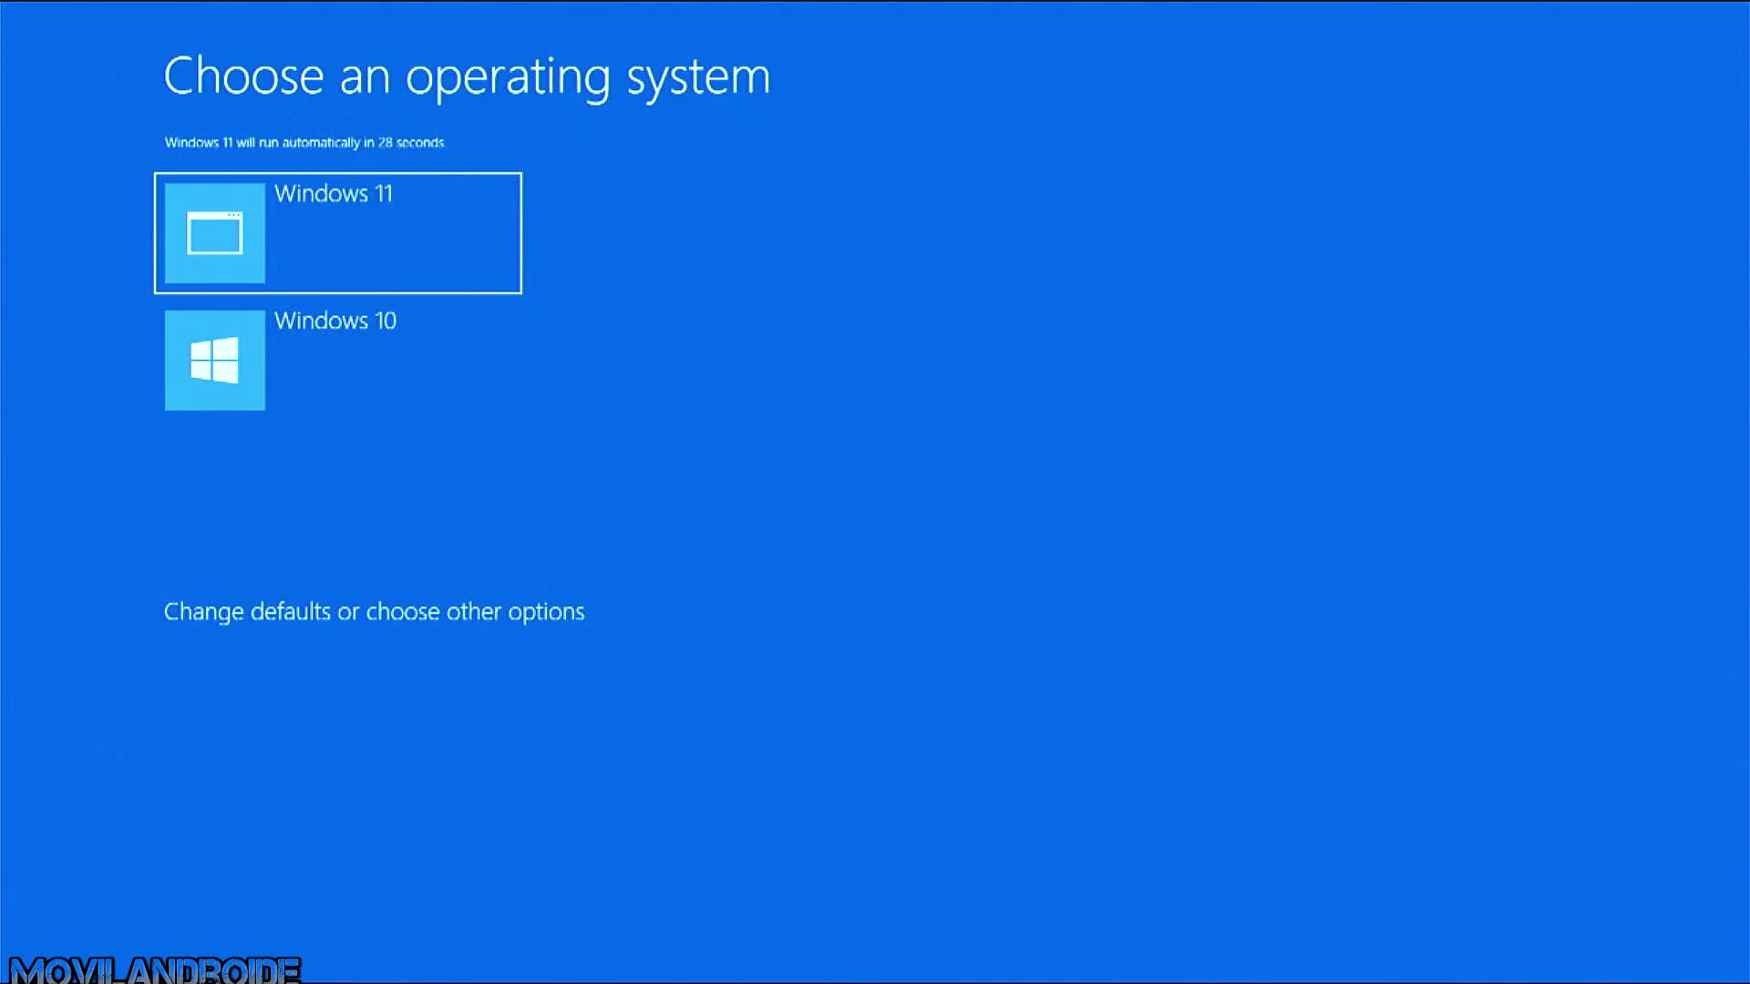
# Step: Boot Windows 11, check Disk 0's partition style in its volume properties in Disk Management, and place the properties window beside it
pyautogui.click(348, 270)
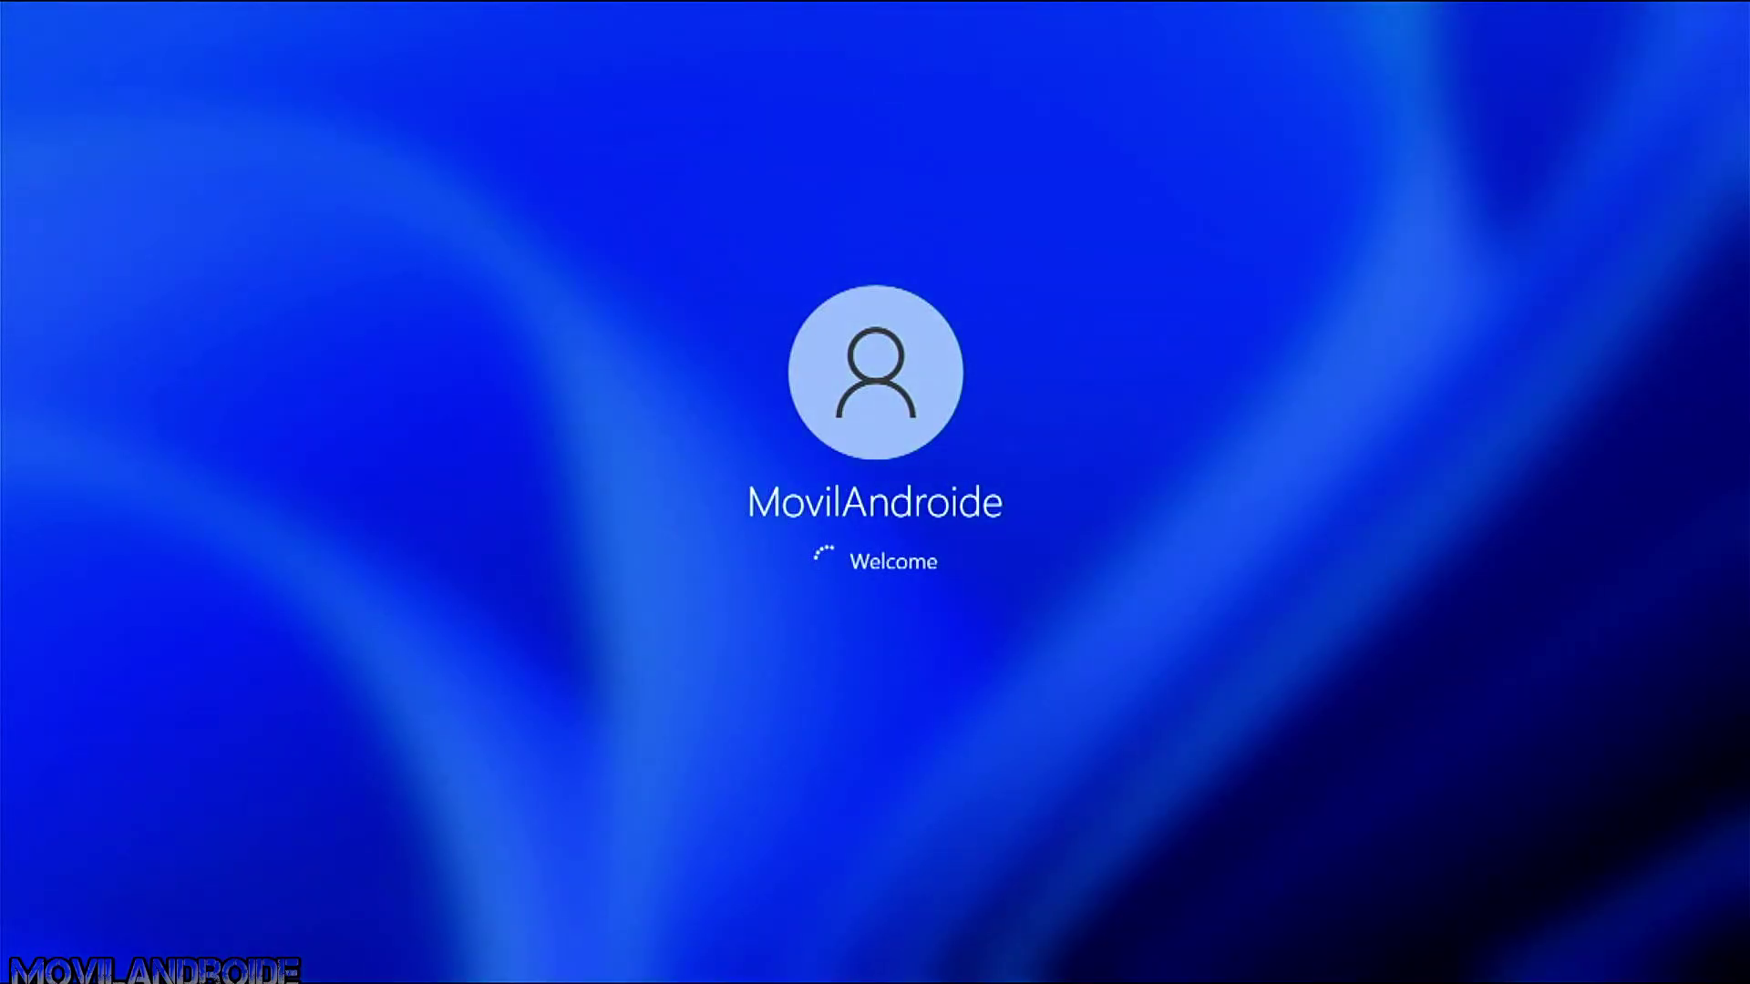
pyautogui.press('super+x')
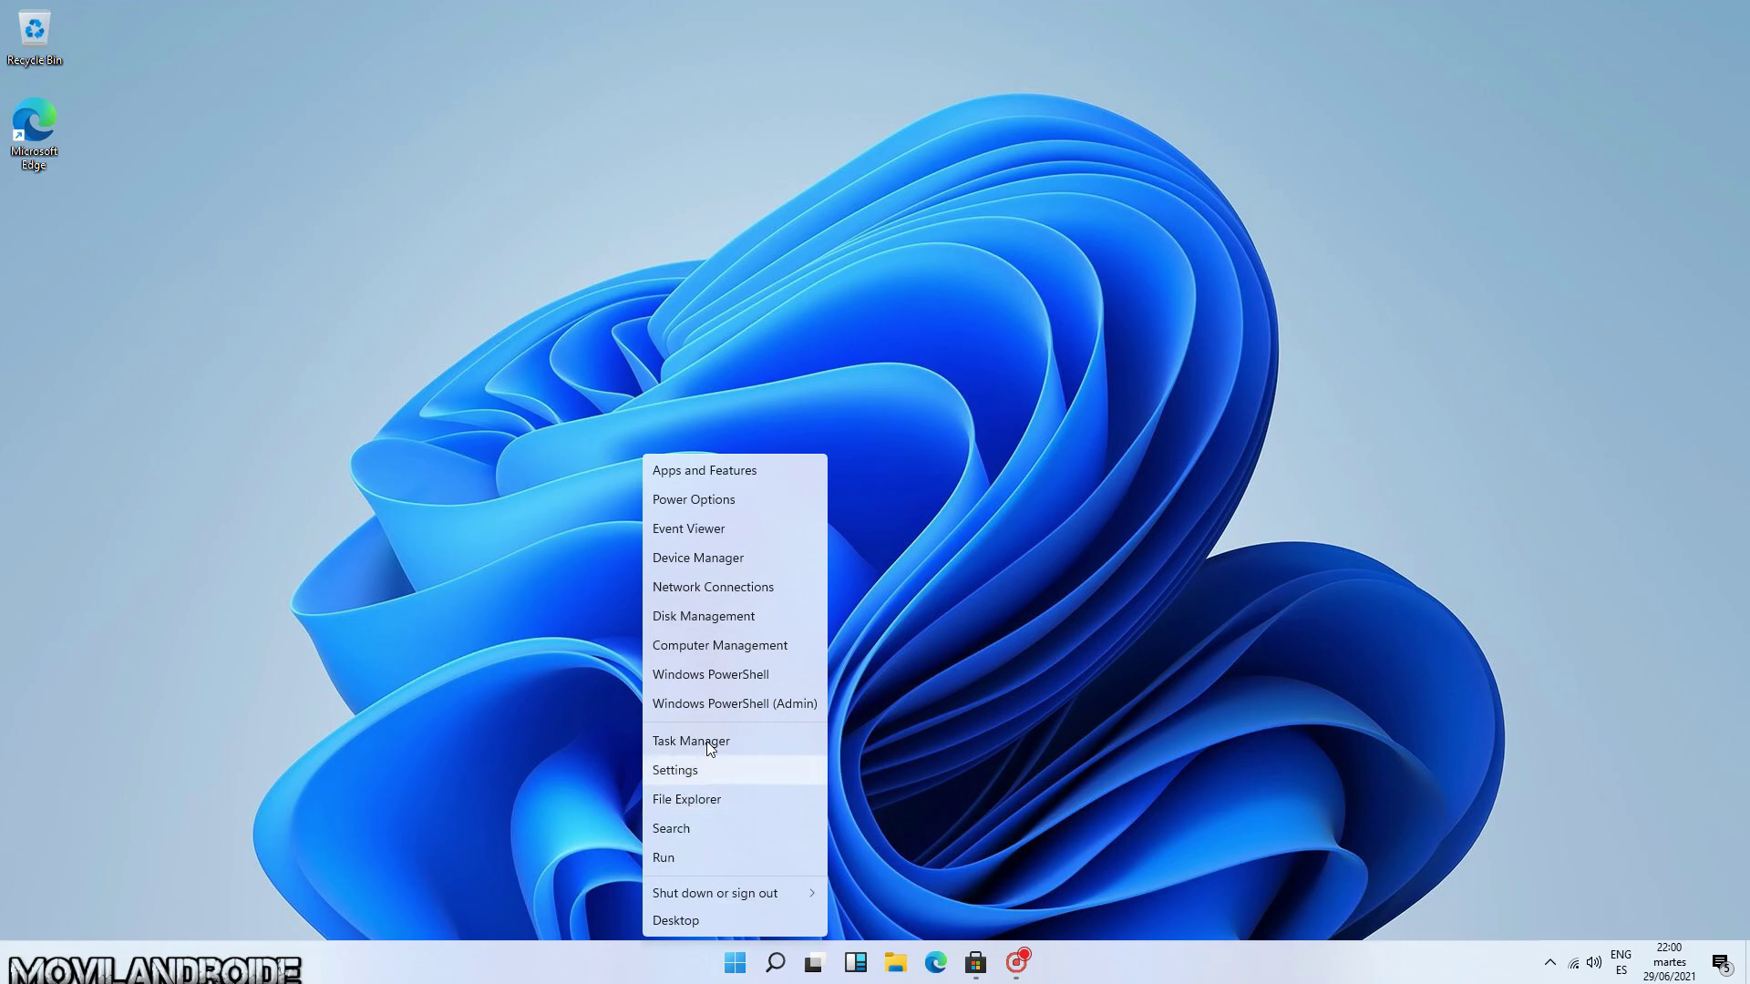
pyautogui.click(704, 625)
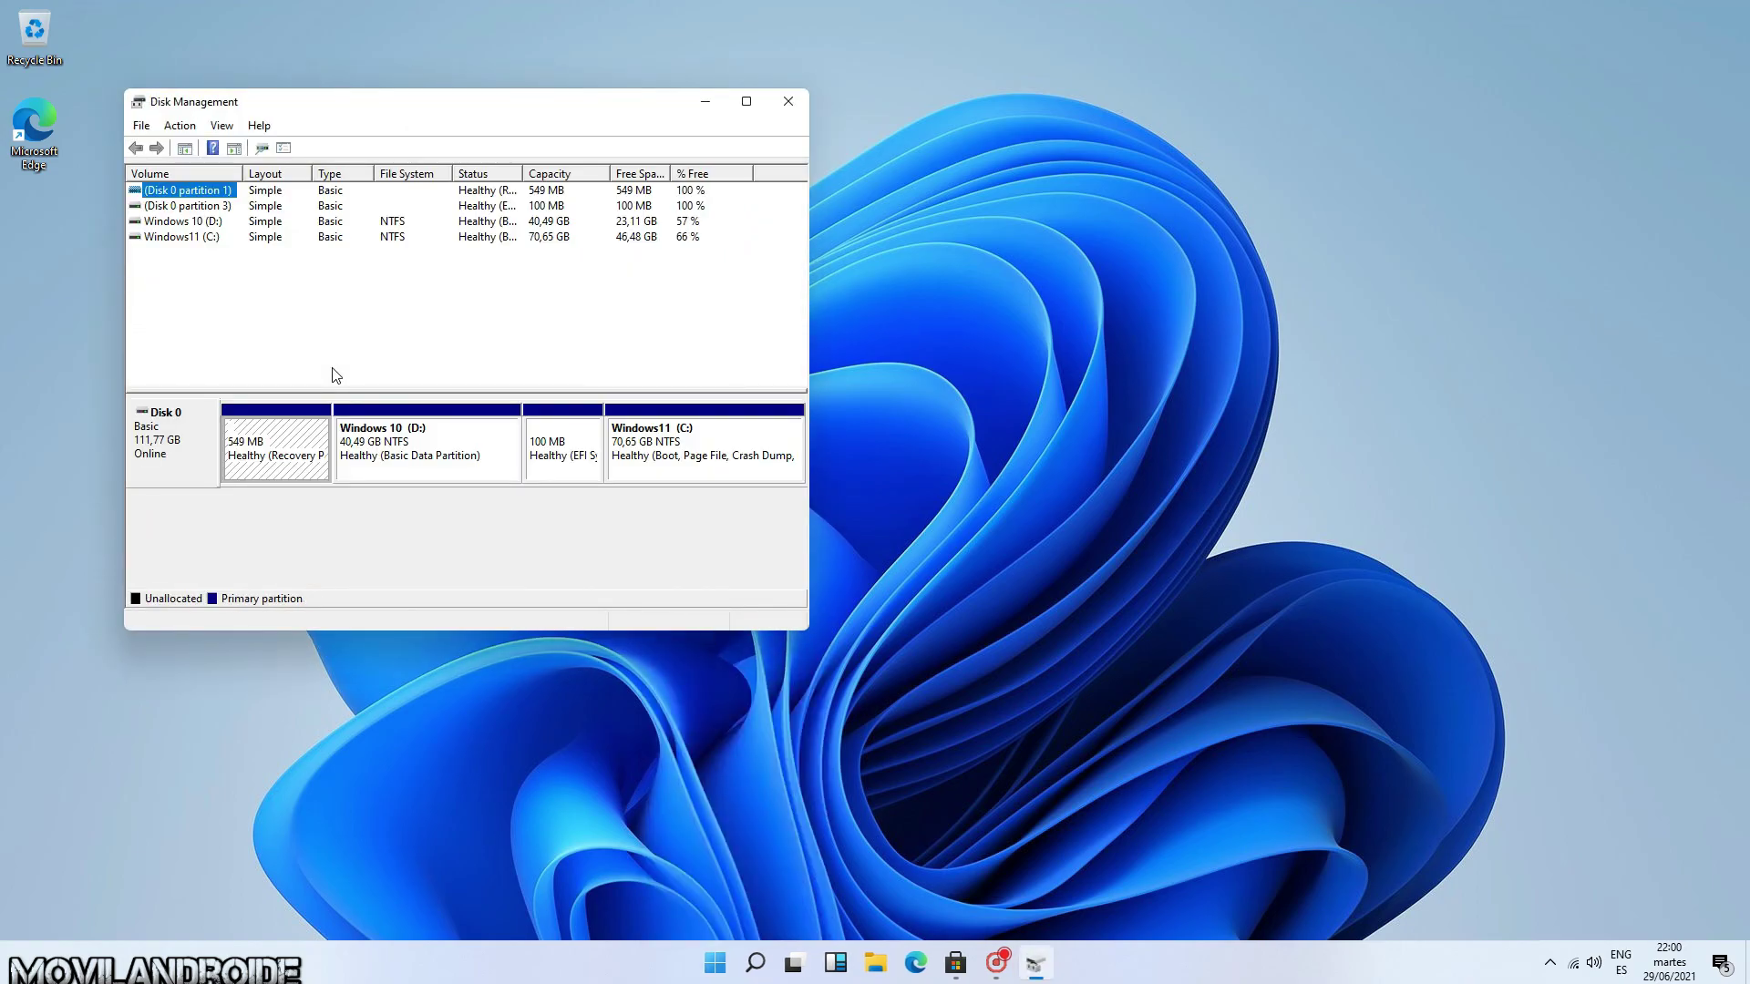
pyautogui.rightClick(168, 459)
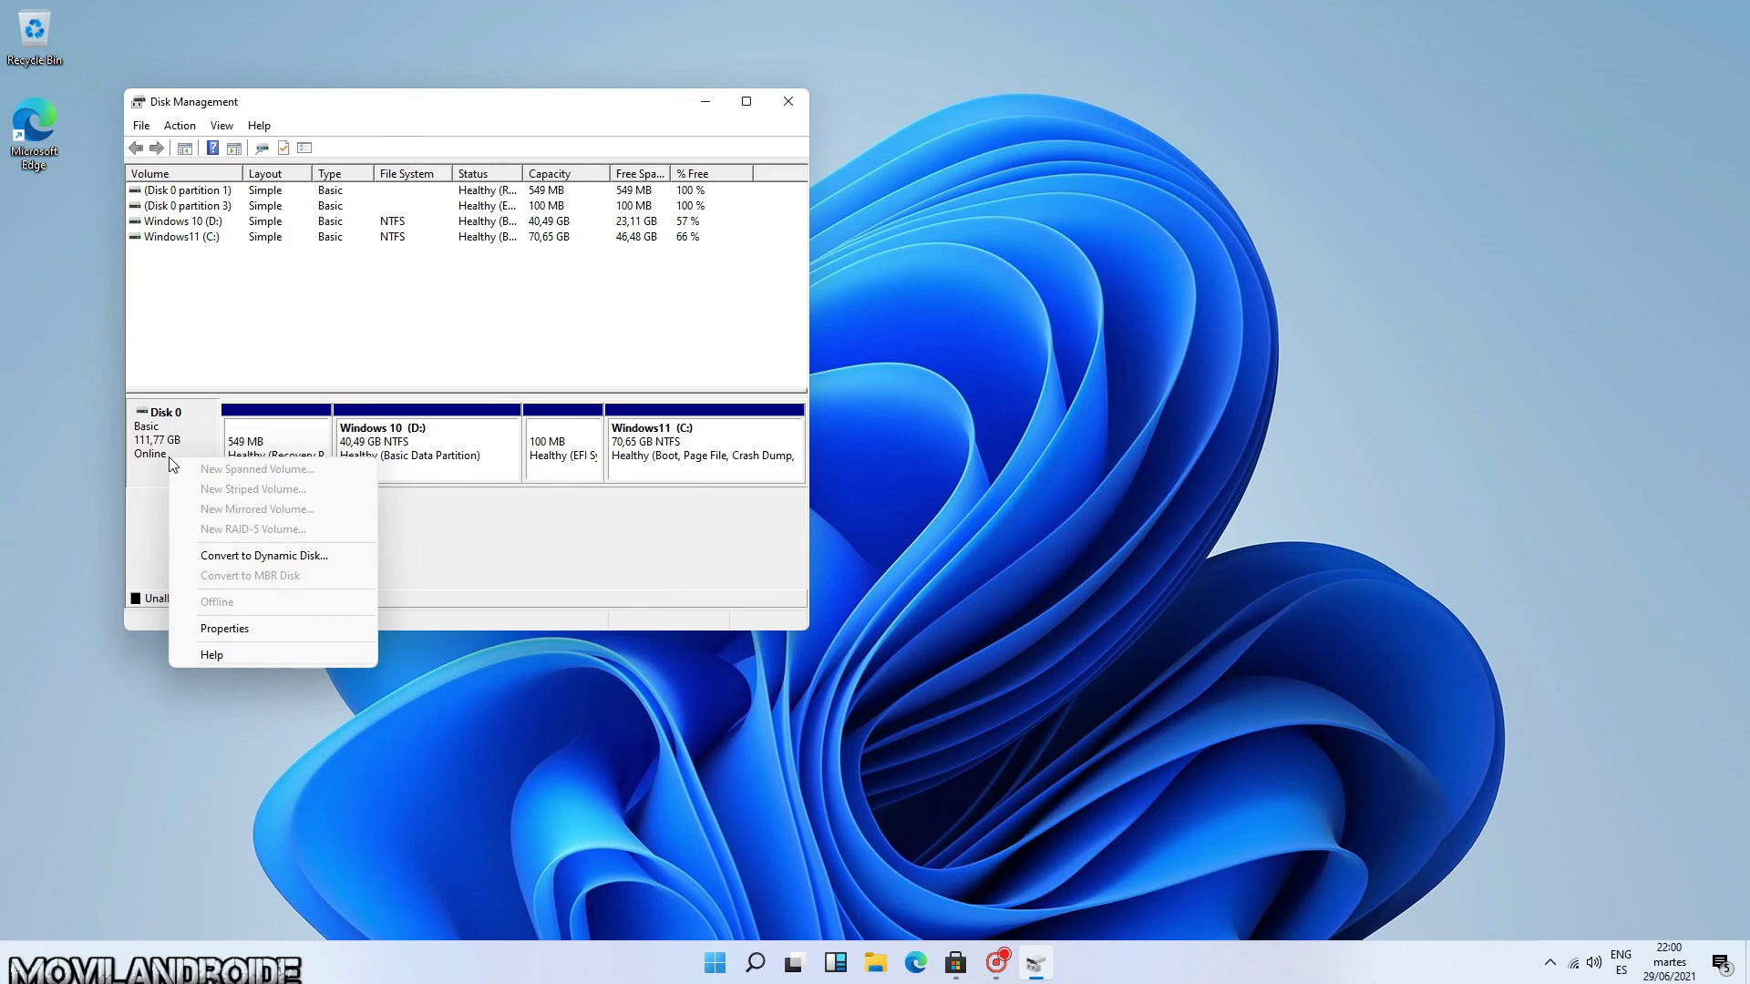
pyautogui.click(221, 629)
pyautogui.click(315, 236)
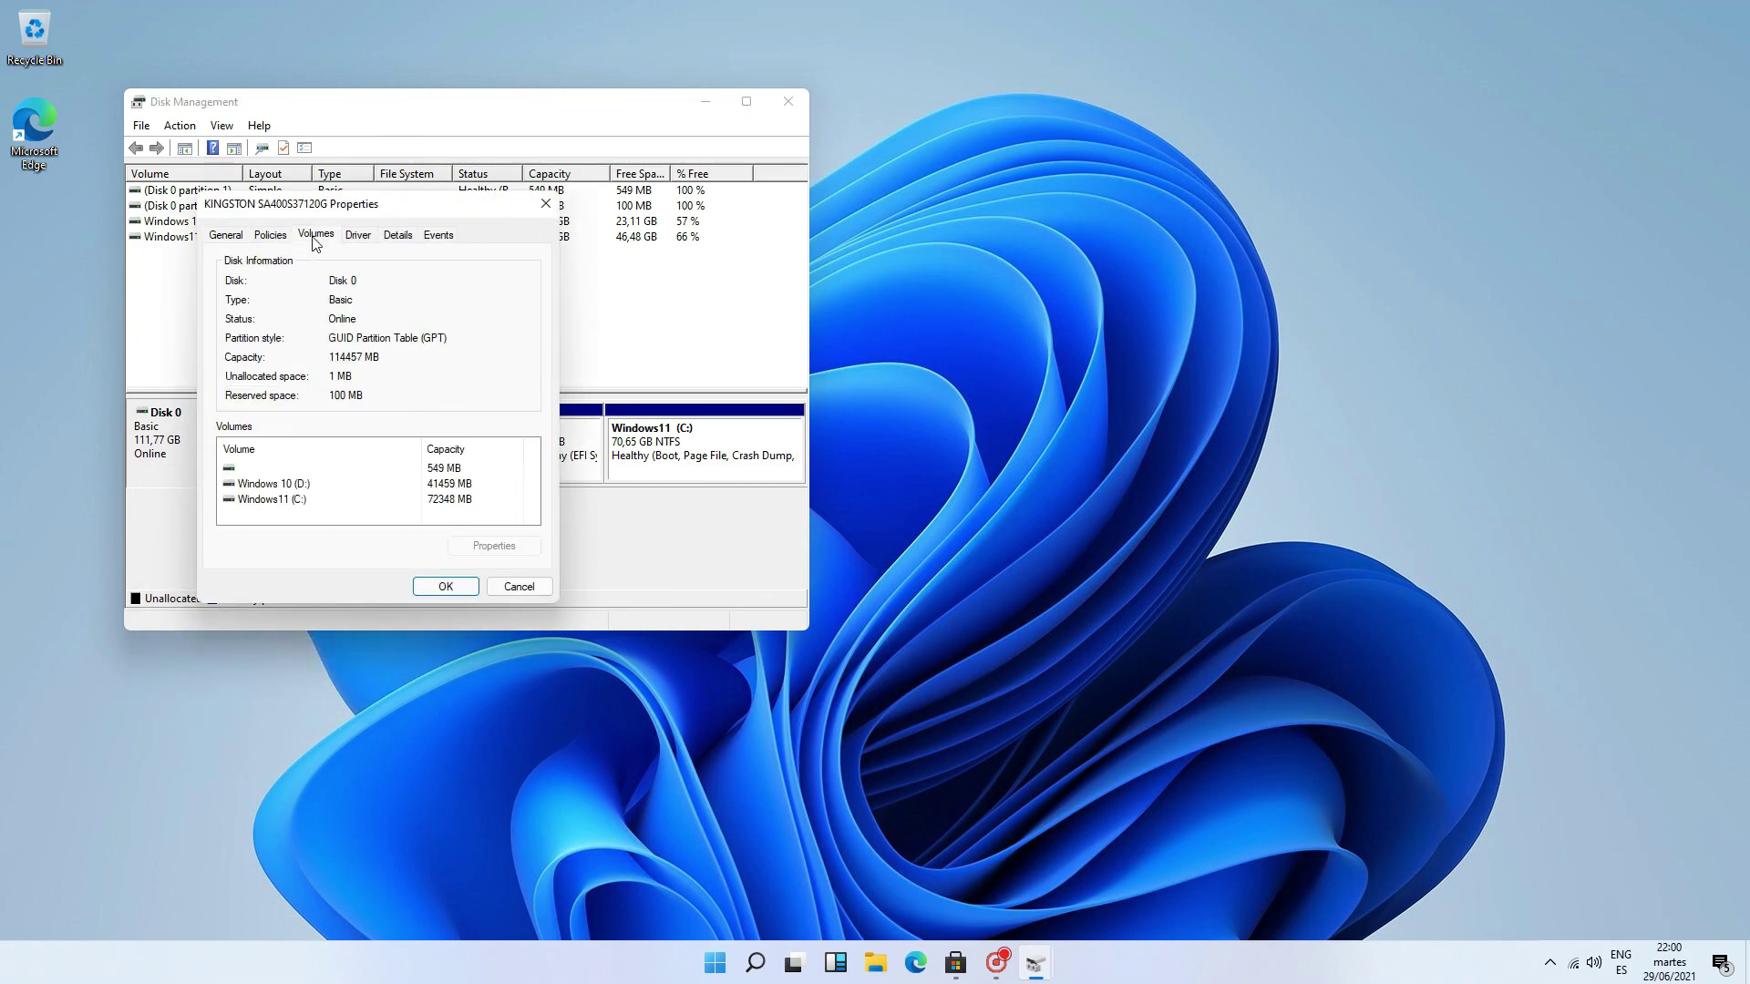
pyautogui.moveTo(335, 211); pyautogui.dragTo(1079, 202)
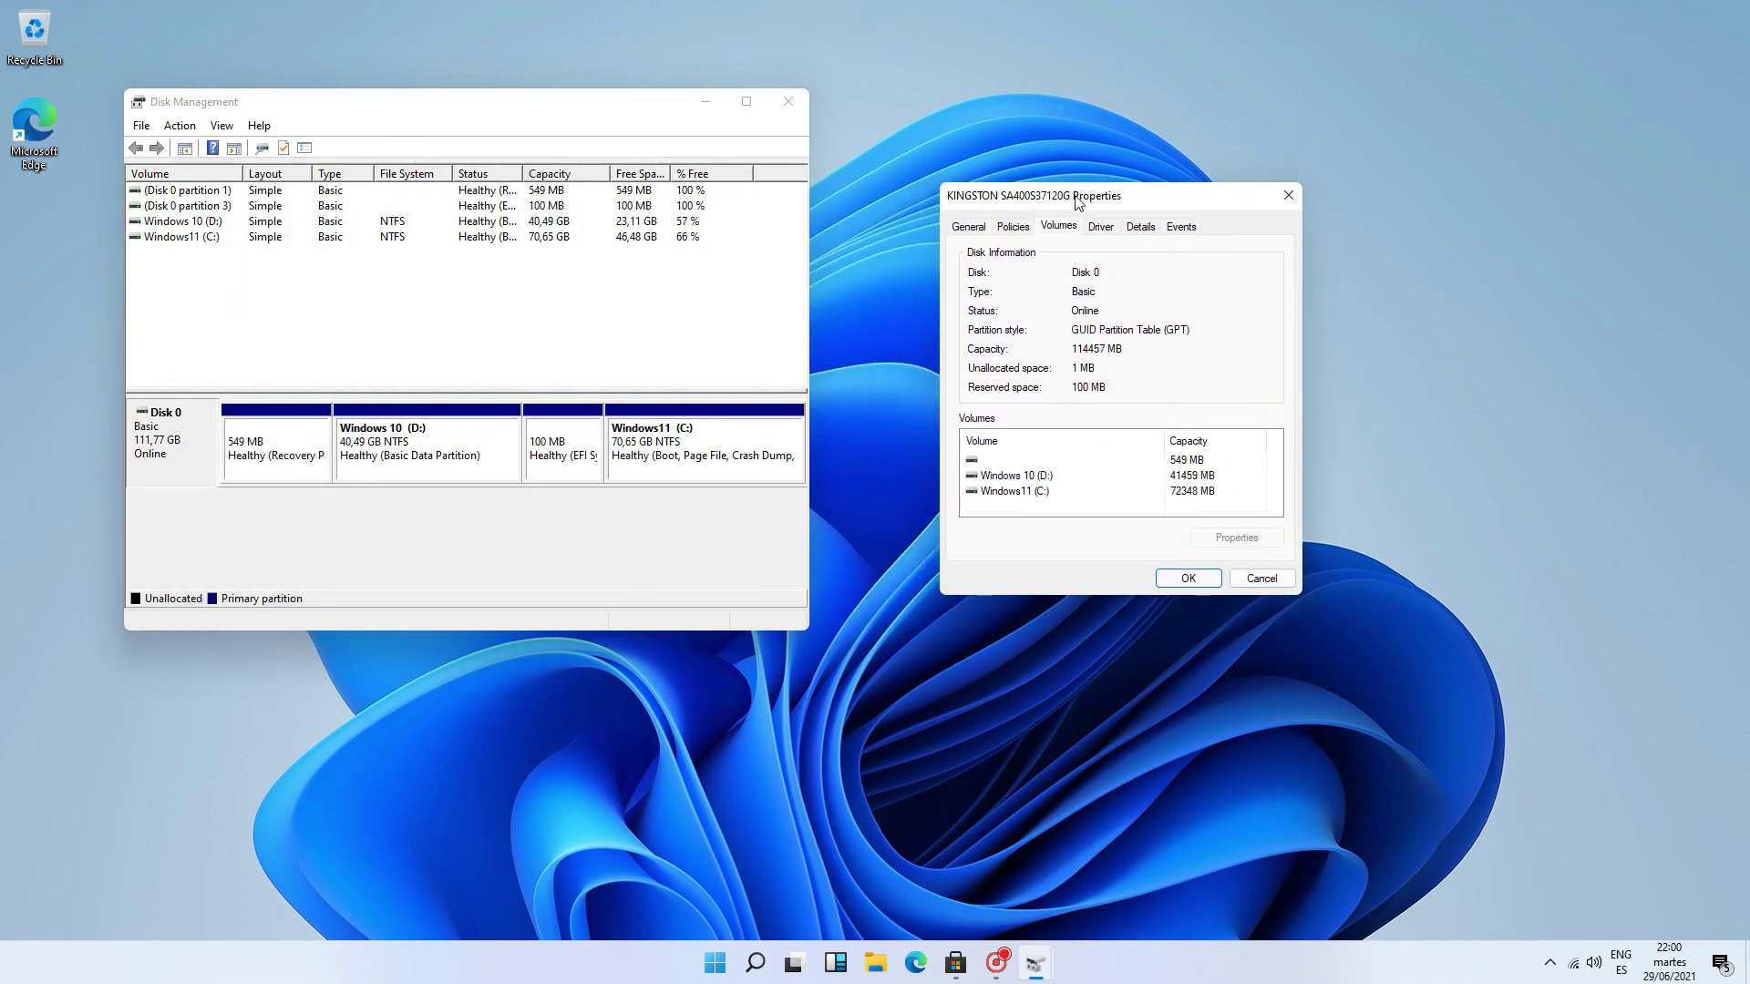